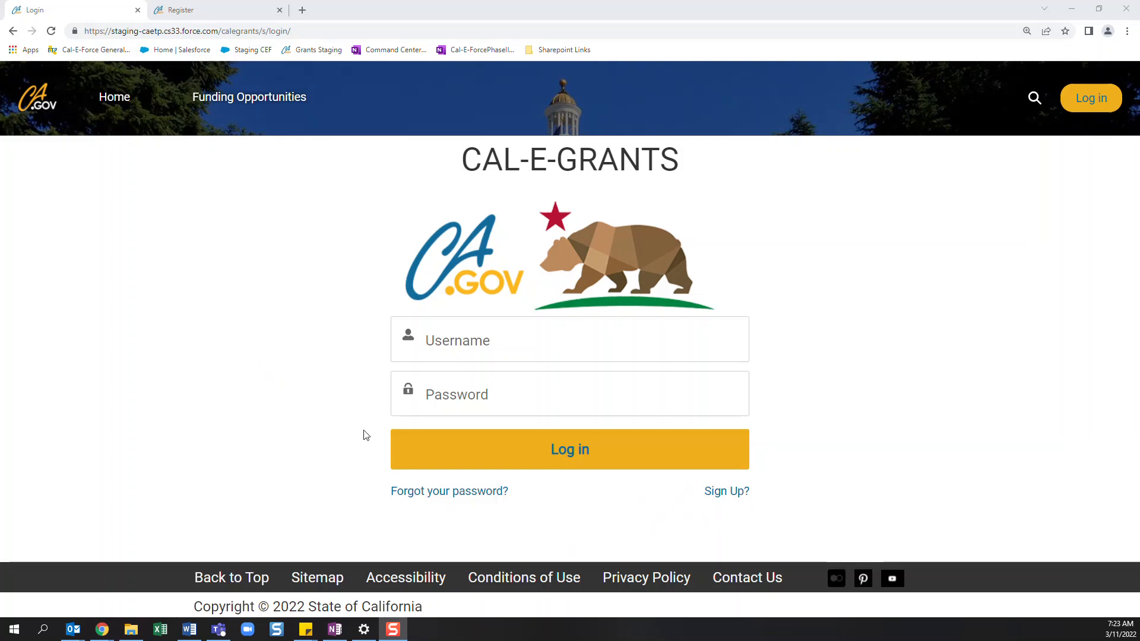
- Look over the required fields on the new user registration form and return to the login page
click(254, 6)
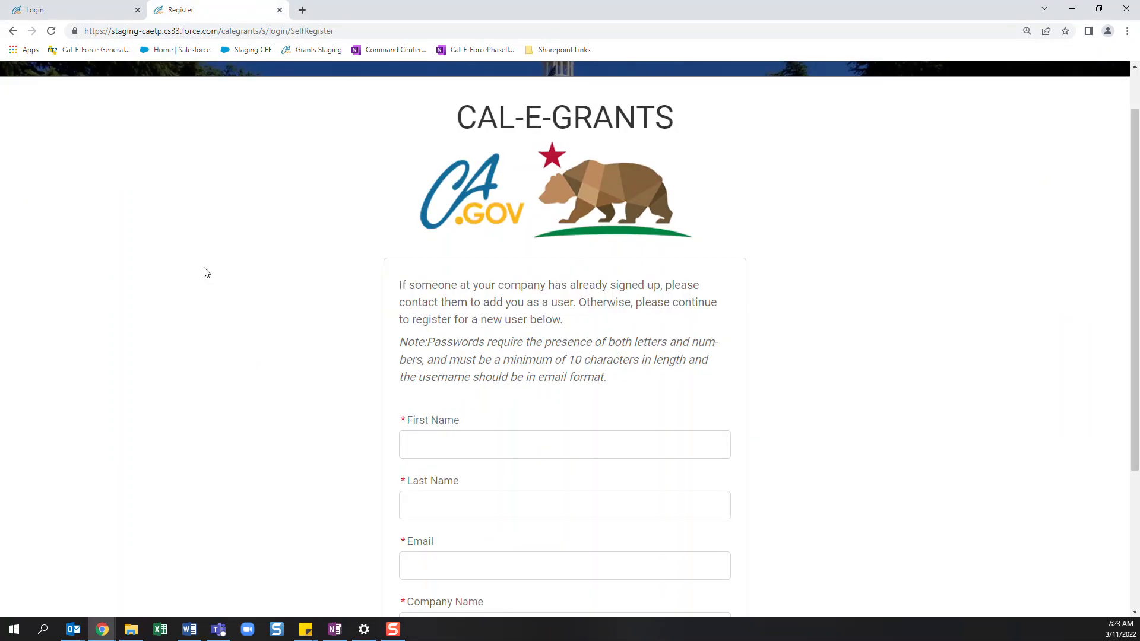
scroll(206, 273, down, 4)
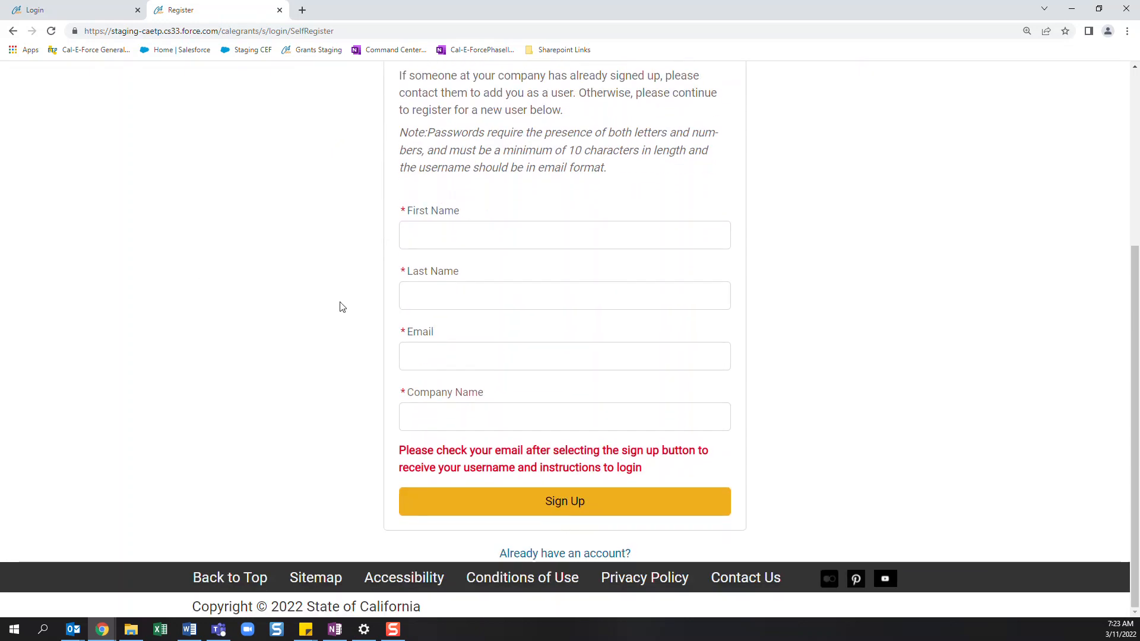
click(64, 11)
- Log in to Cal-E-Grants with the account's username and password
click(482, 345)
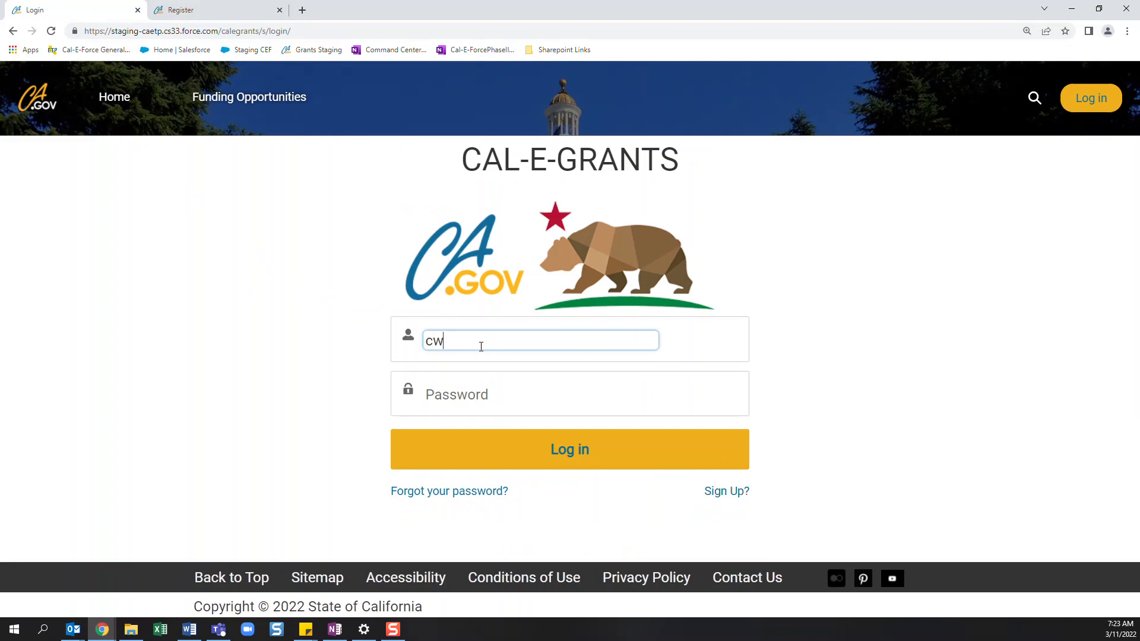
key(Tab)
text(••)
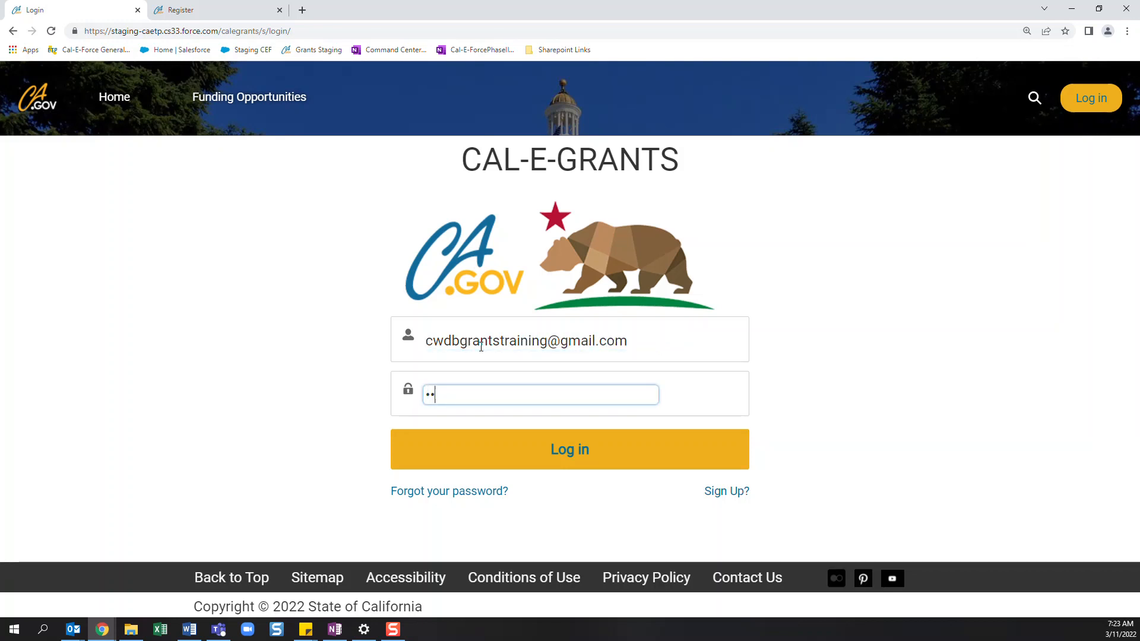
text(••••••••)
key(Return)
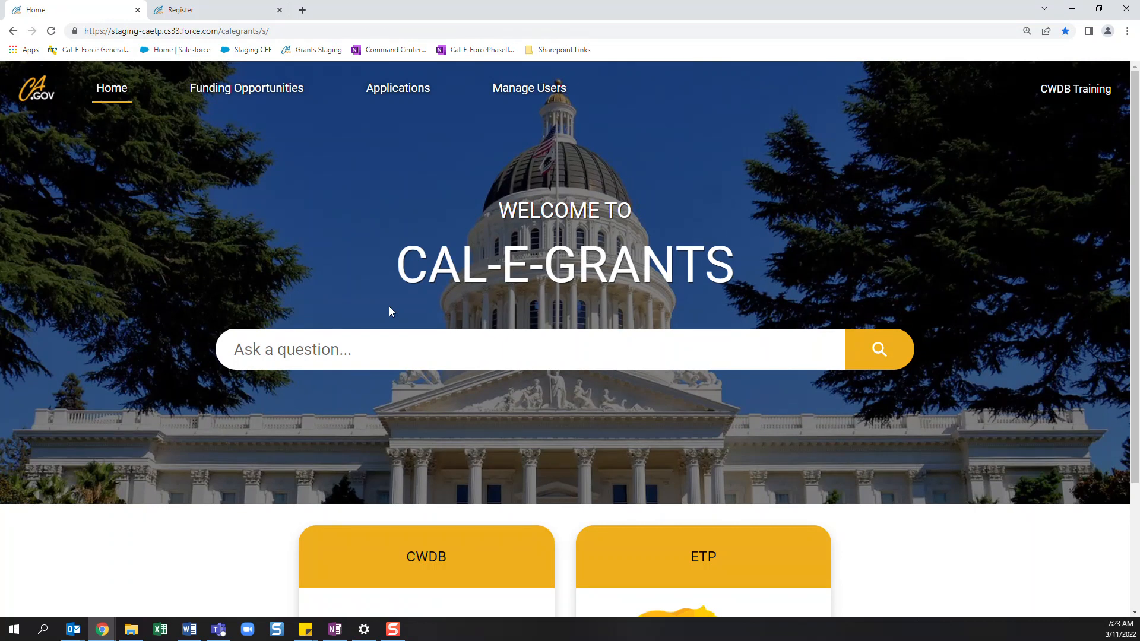
- Open the CWDB funding opportunities from the home page
scroll(779, 382, down, 1)
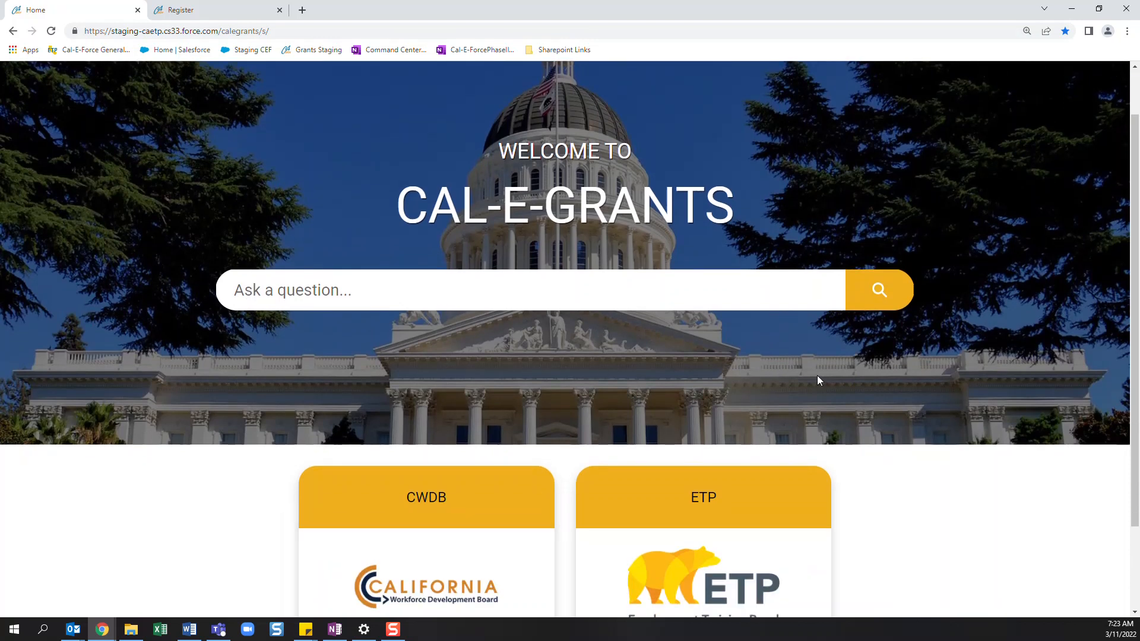
scroll(642, 392, up, 1)
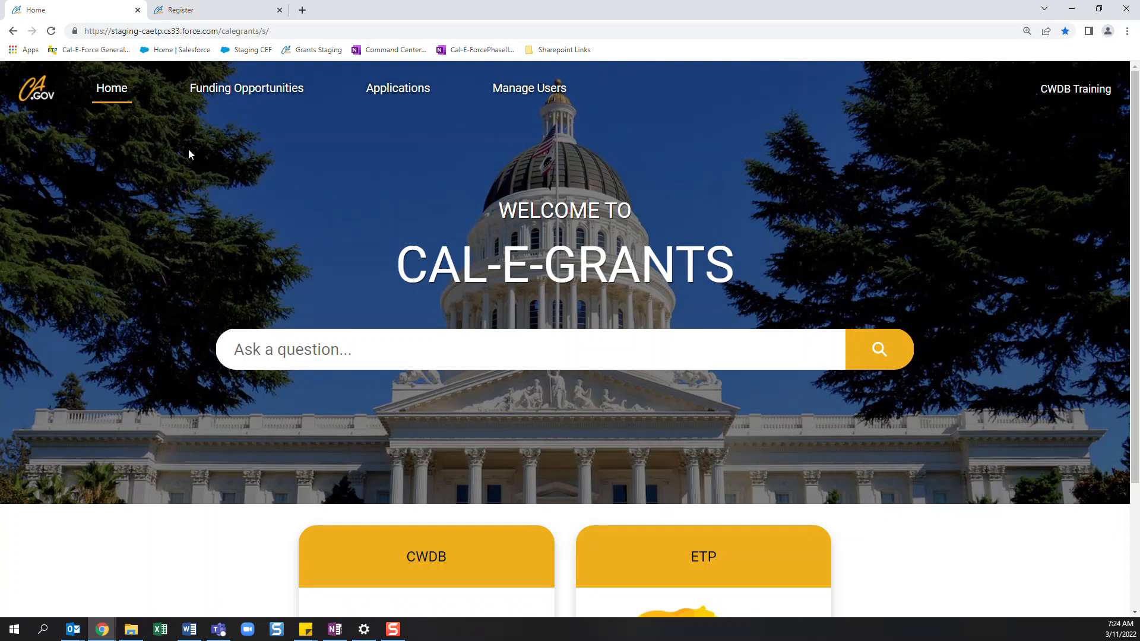
scroll(112, 276, down, 3)
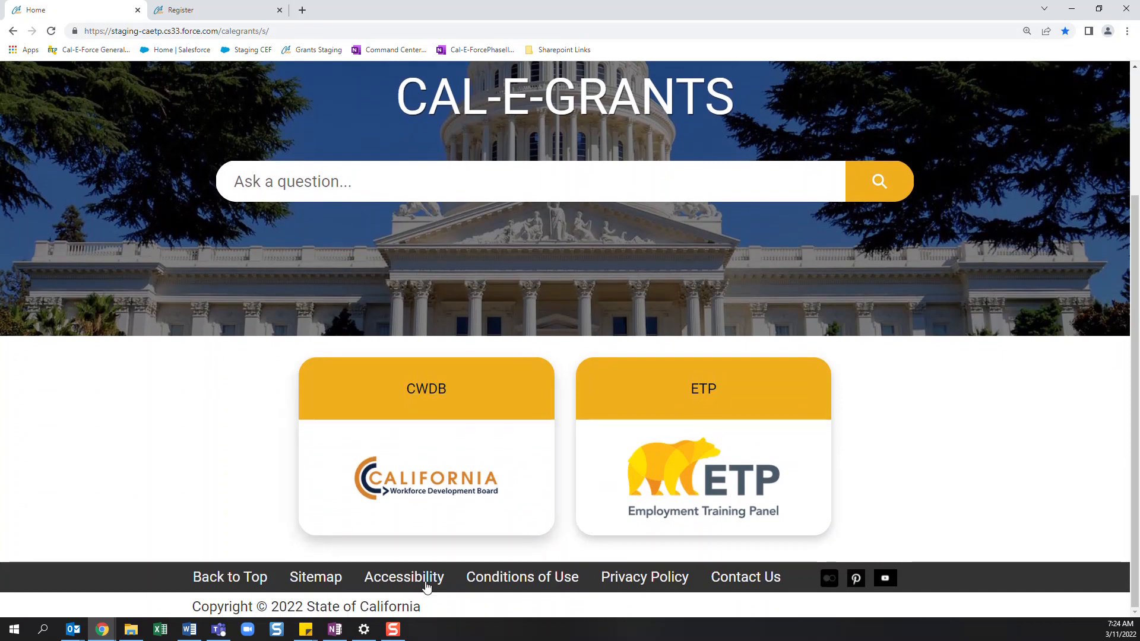
click(427, 394)
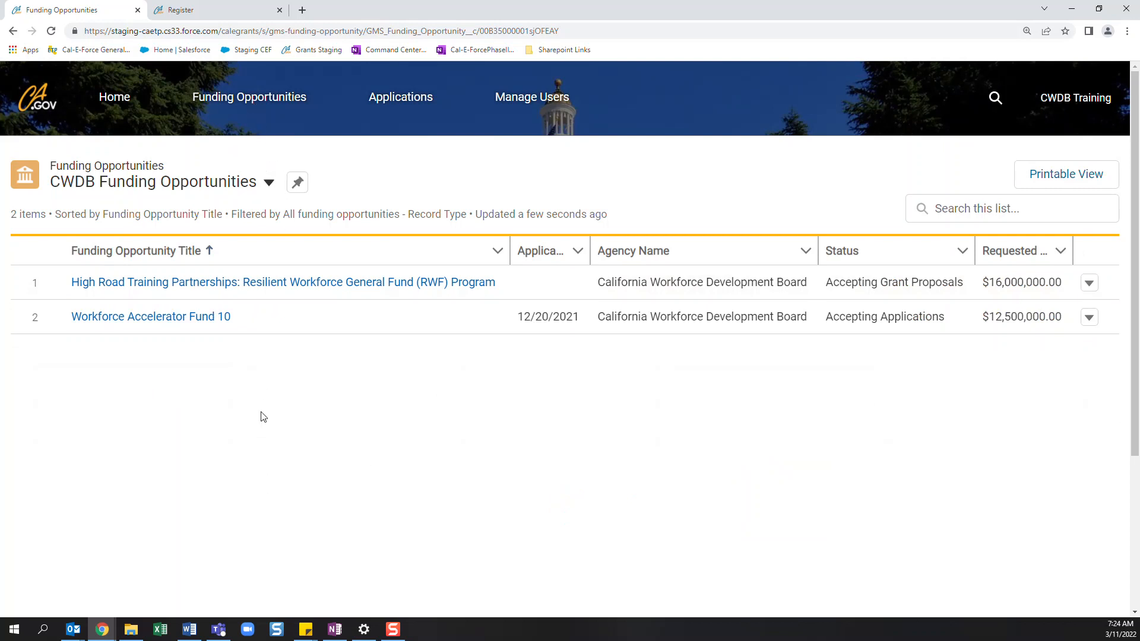
- View the All Funding Opportunities list and switch back to the CWDB Funding Opportunities list view
click(268, 184)
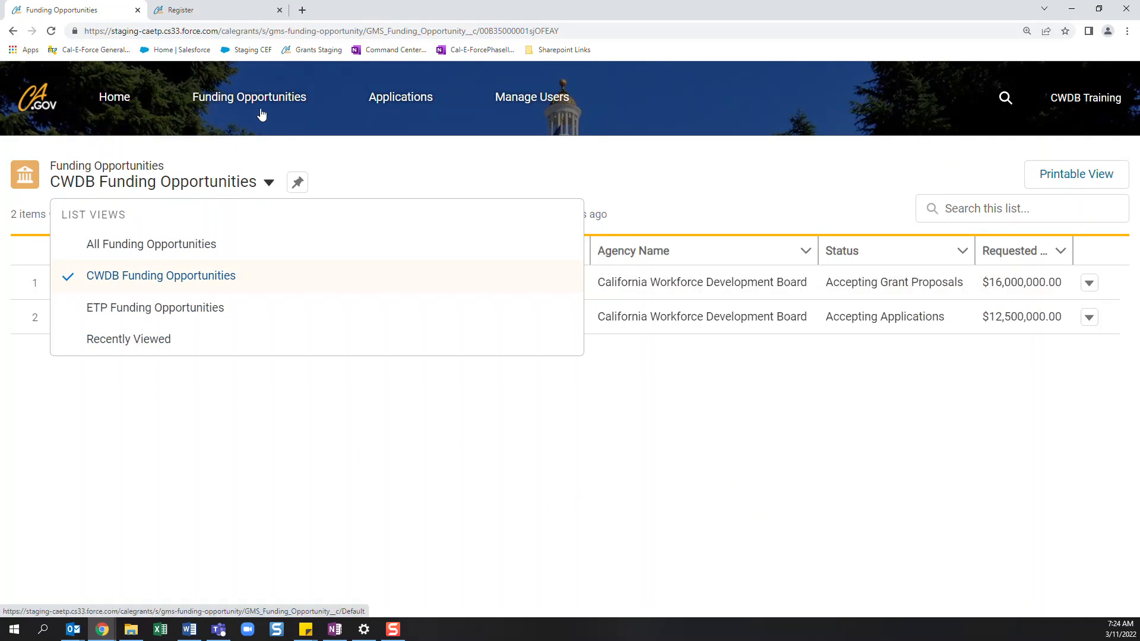
click(226, 249)
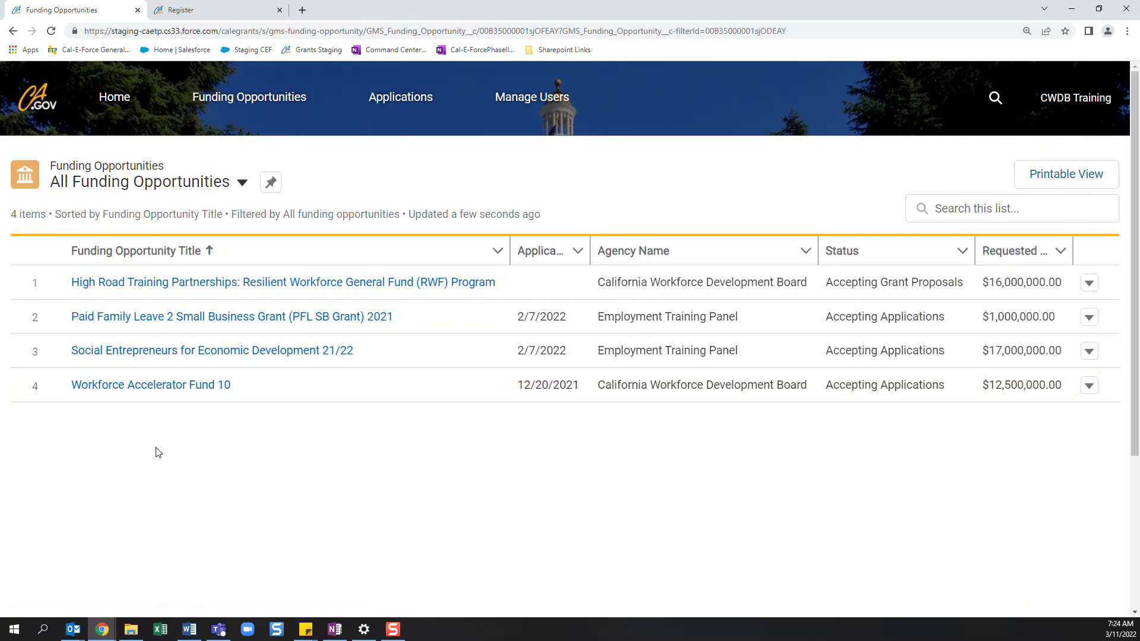
click(242, 184)
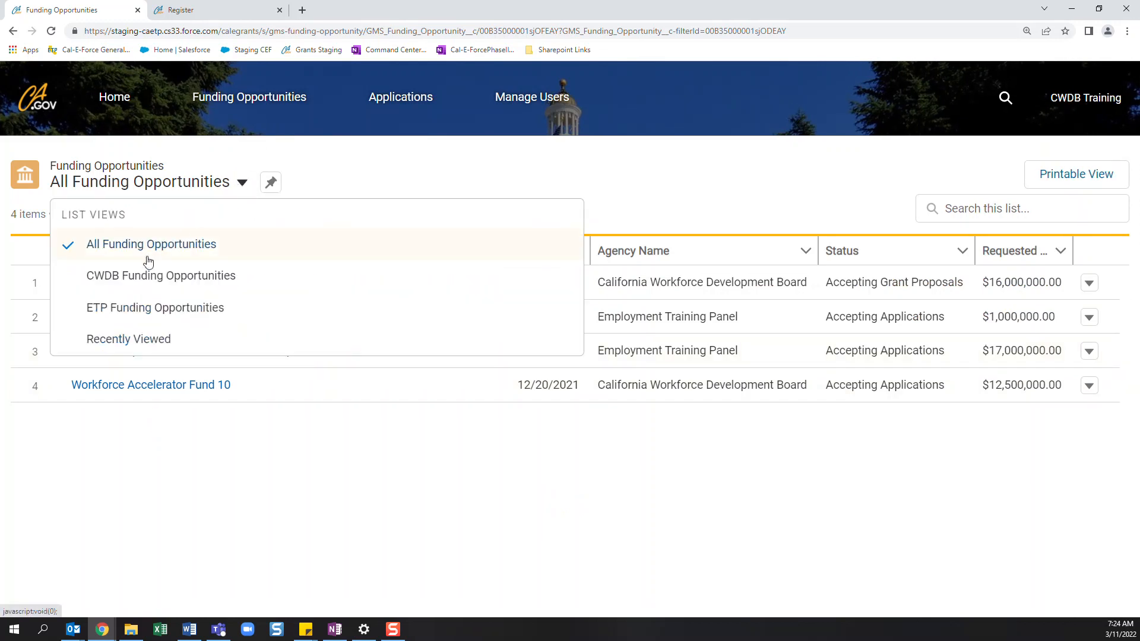
click(135, 277)
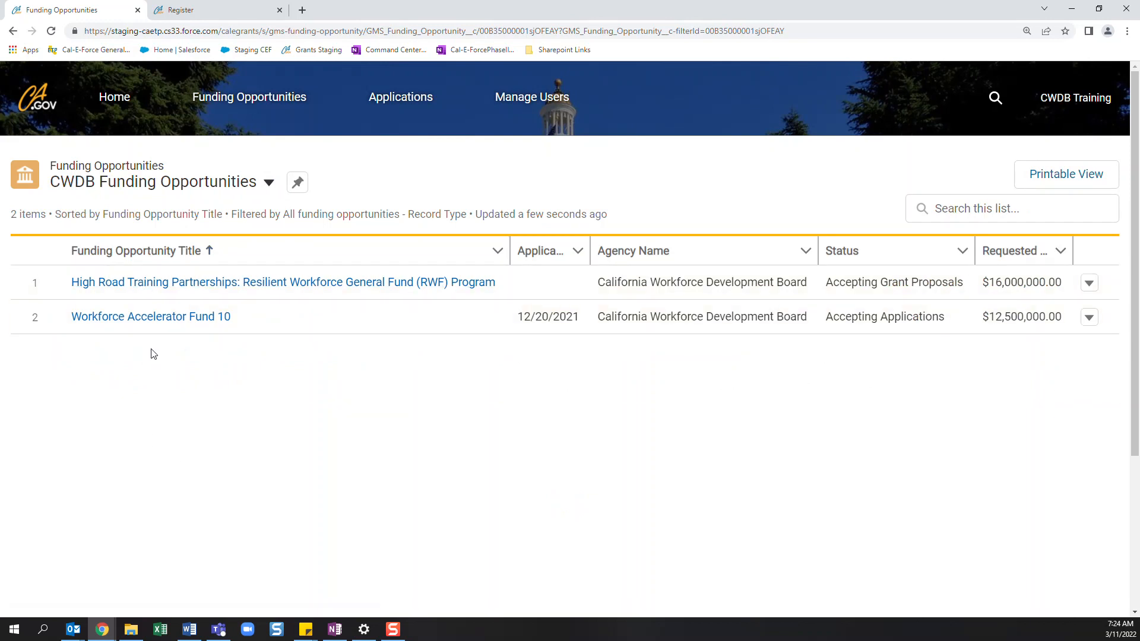
- Open the High Road Training Partnerships: Resilient Workforce General Fund (RWF) Program opportunity and review its description and related grant proposals
click(148, 291)
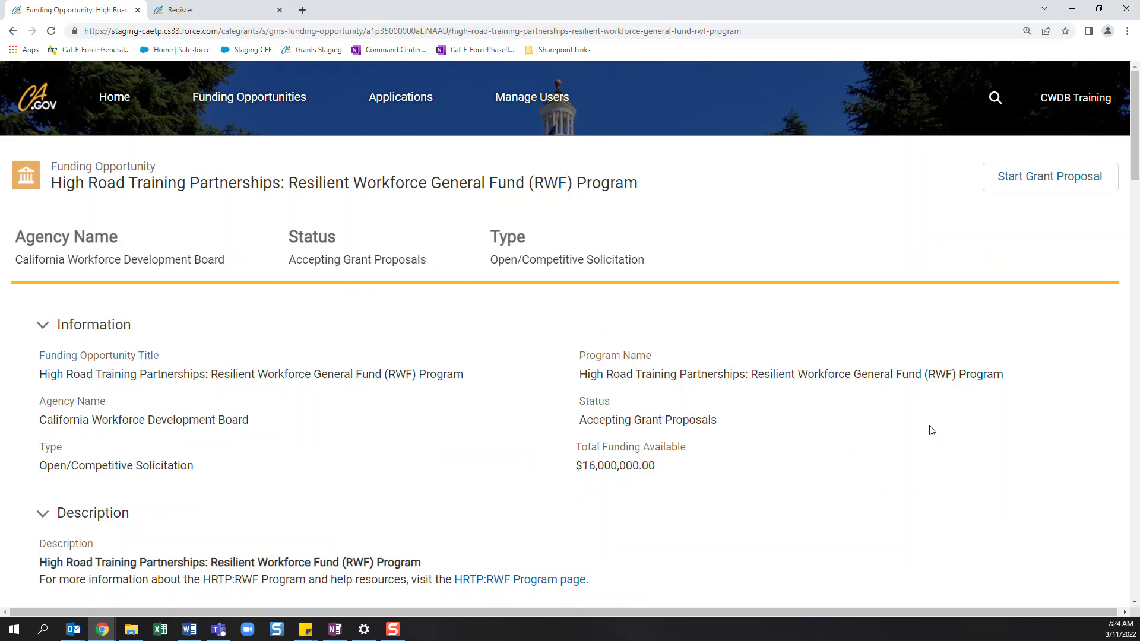
scroll(509, 504, down, 1)
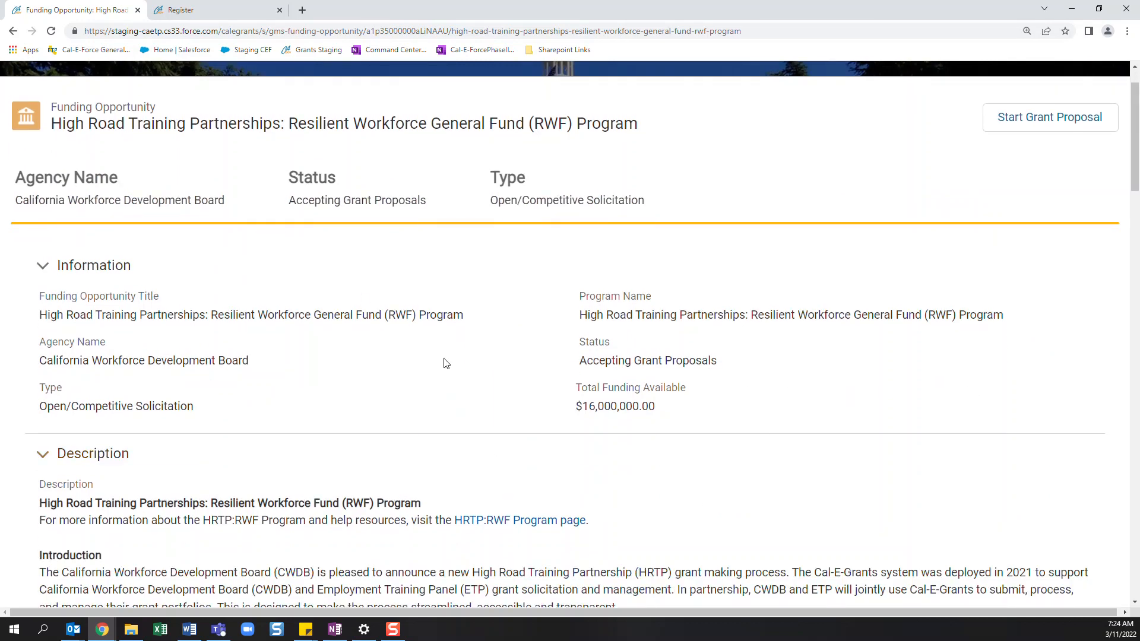
scroll(480, 405, down, 3)
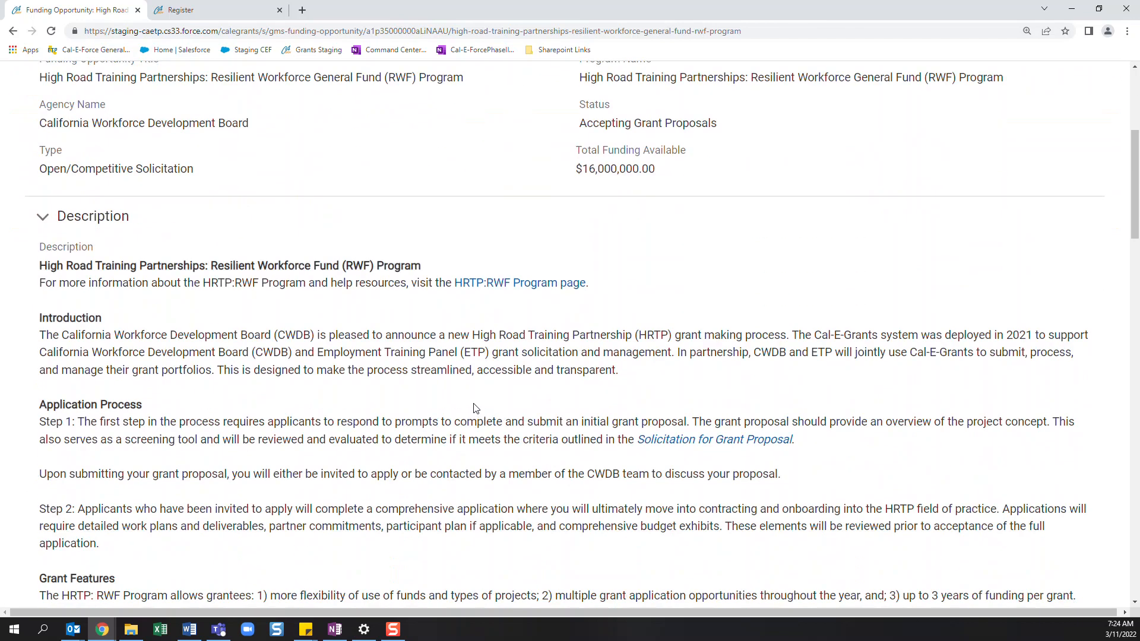
scroll(472, 406, down, 1)
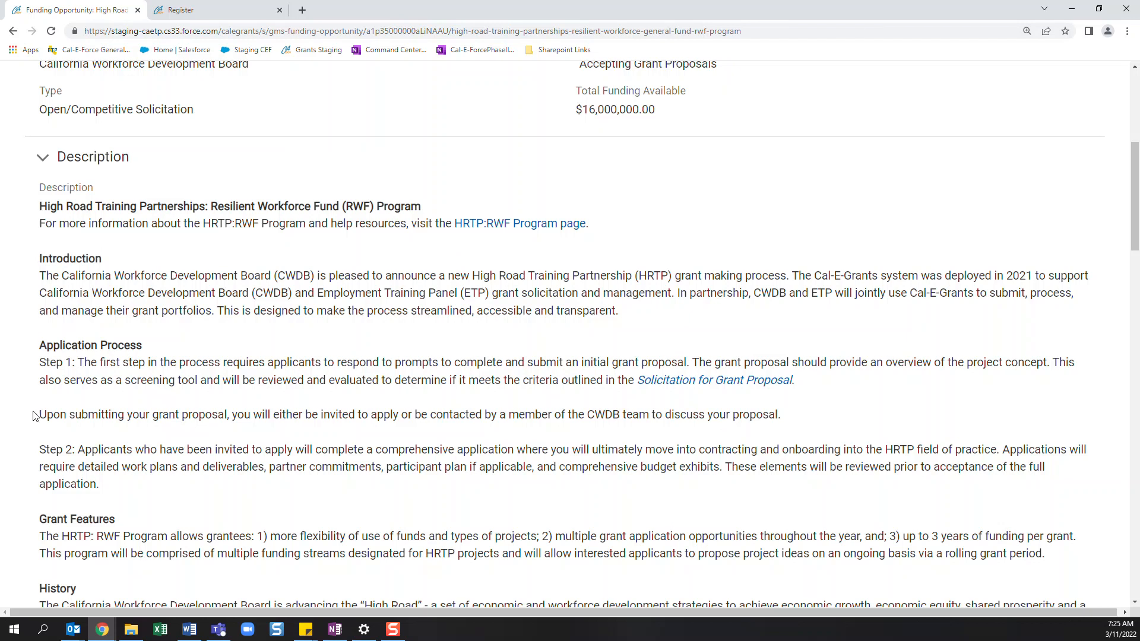
scroll(32, 415, down, 9)
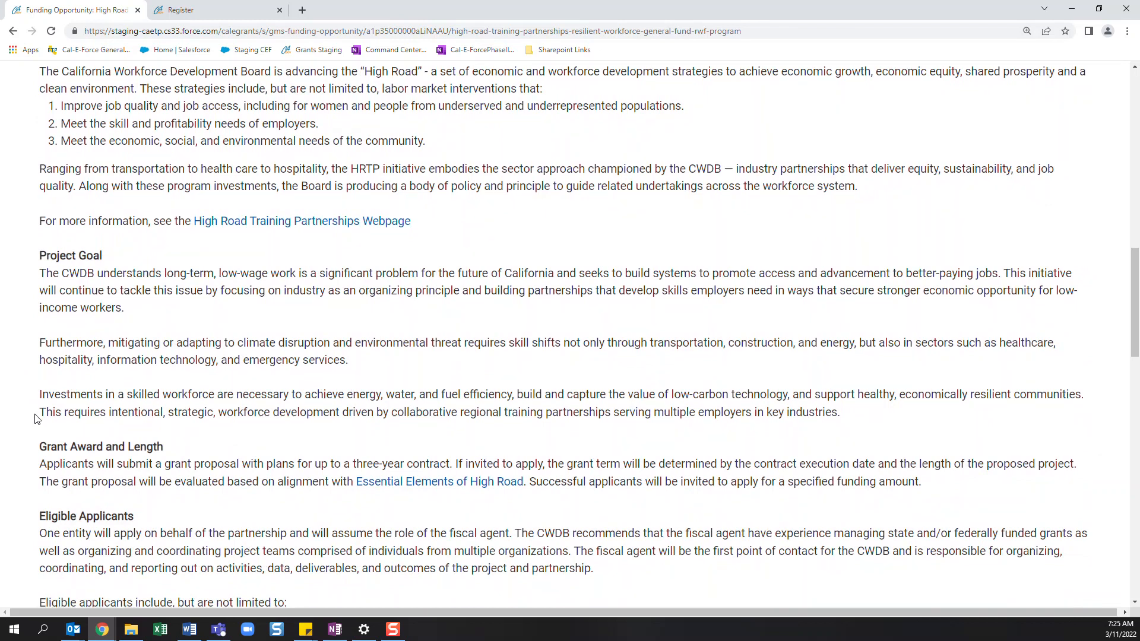
scroll(35, 419, down, 6)
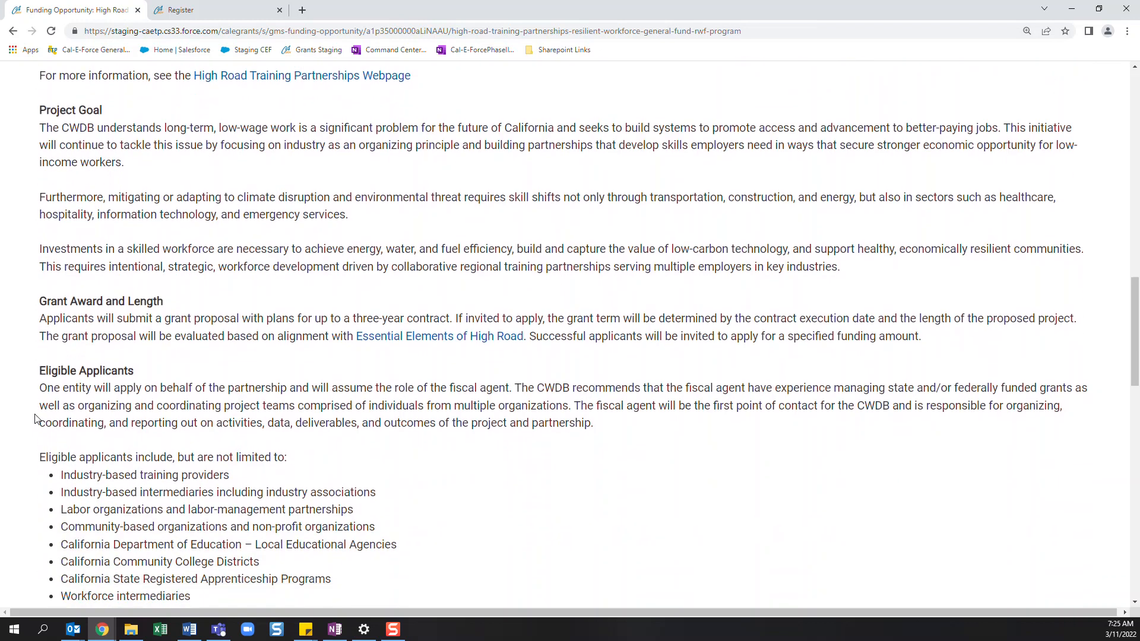
scroll(36, 420, down, 4)
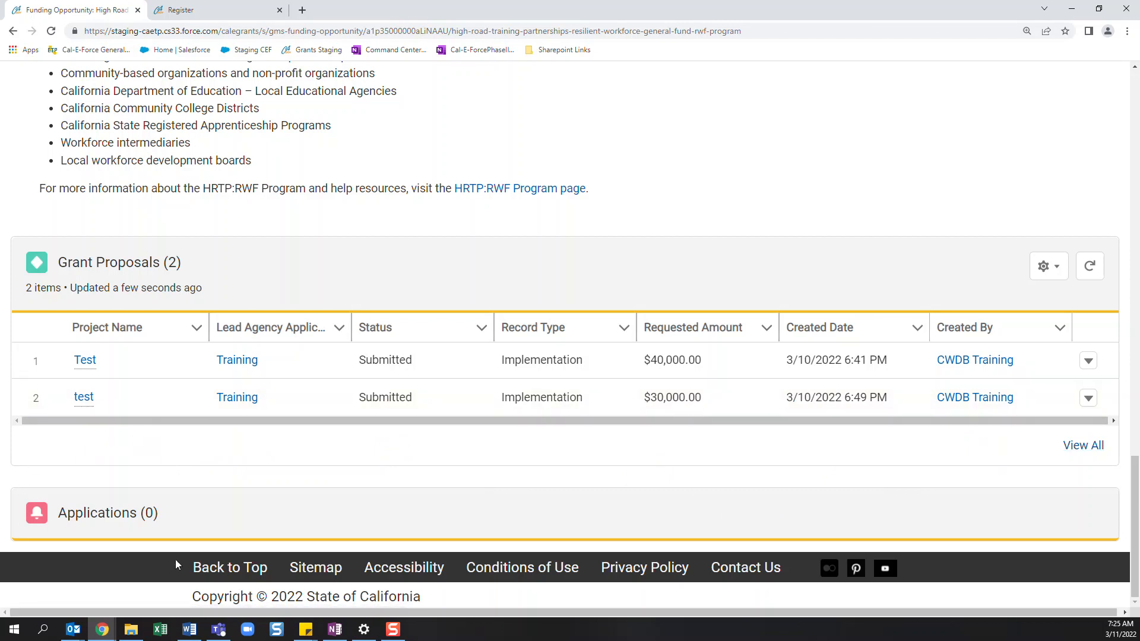
scroll(259, 511, up, 1)
scroll(260, 511, up, 20)
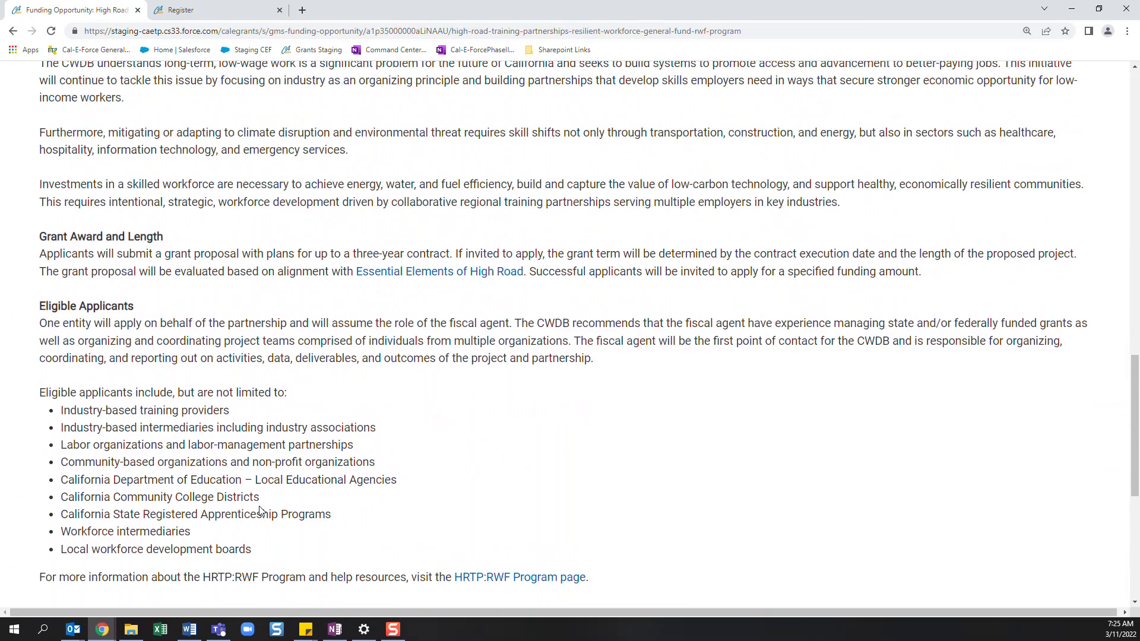
scroll(260, 511, up, 4)
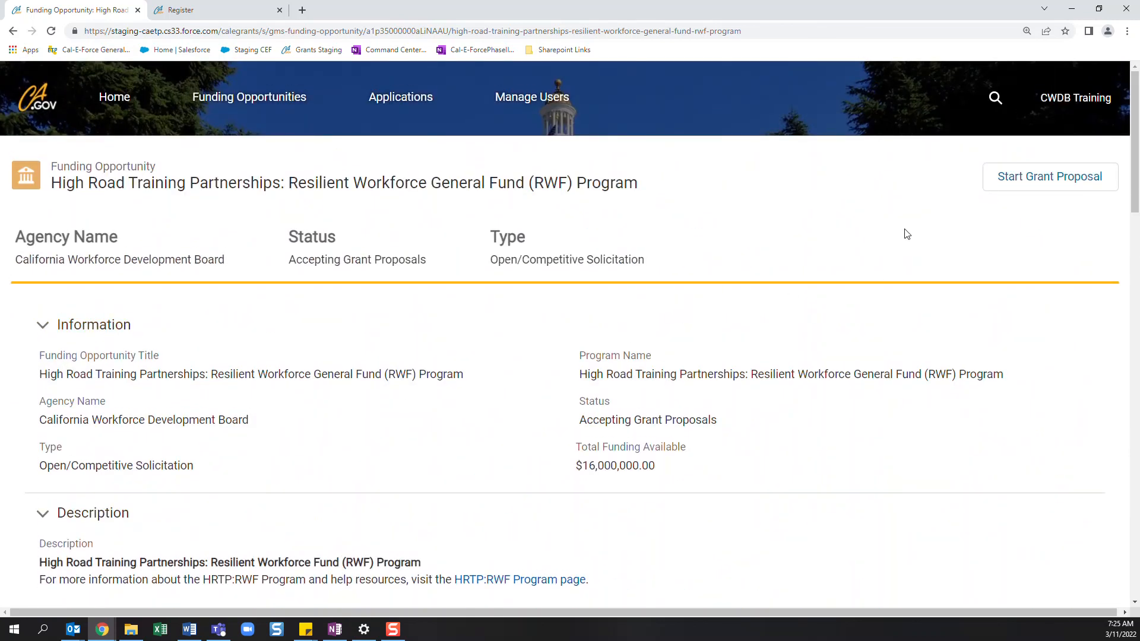
- Start a grant proposal with the project name "CWDB grant test" and answer Yes to whether the project serves participants
click(1000, 184)
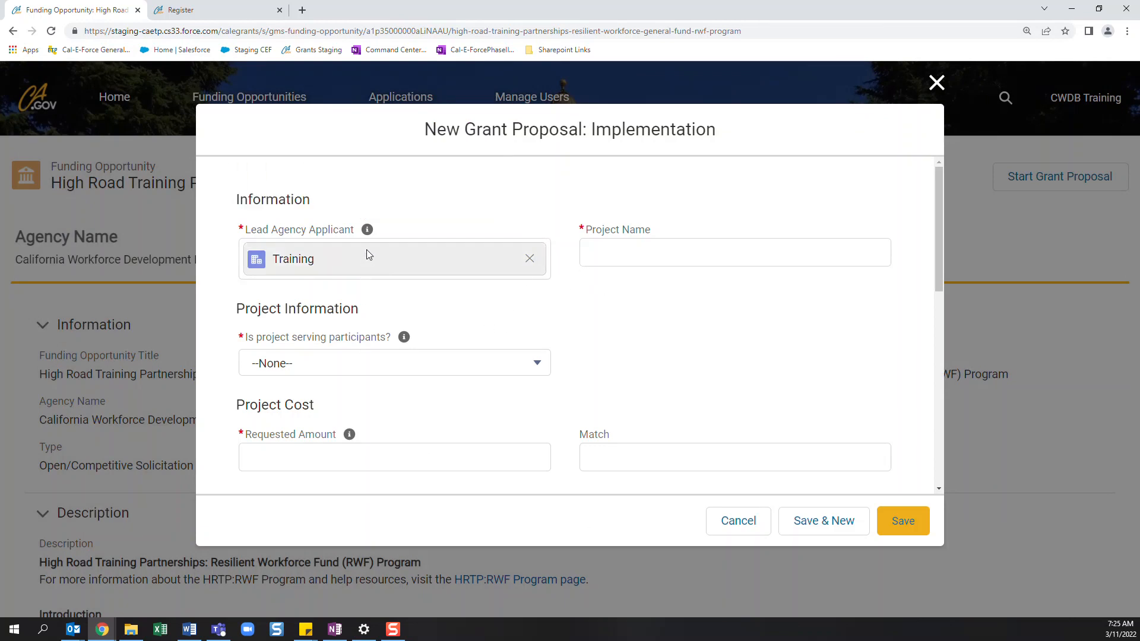
mouse_move(367, 233)
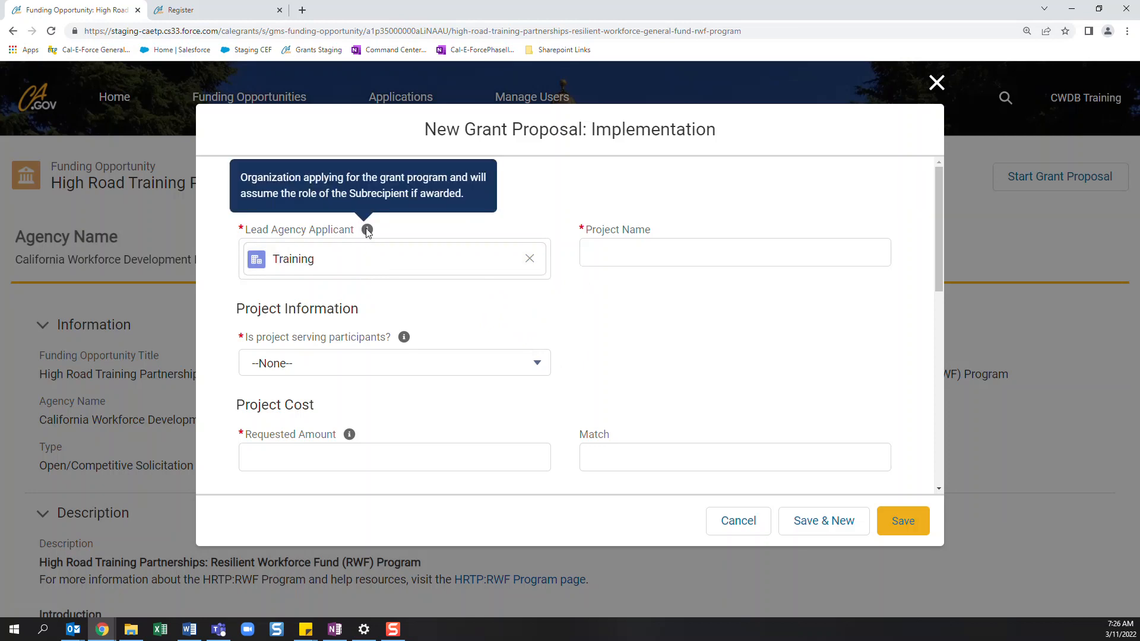
click(600, 256)
text(t)
text(CW)
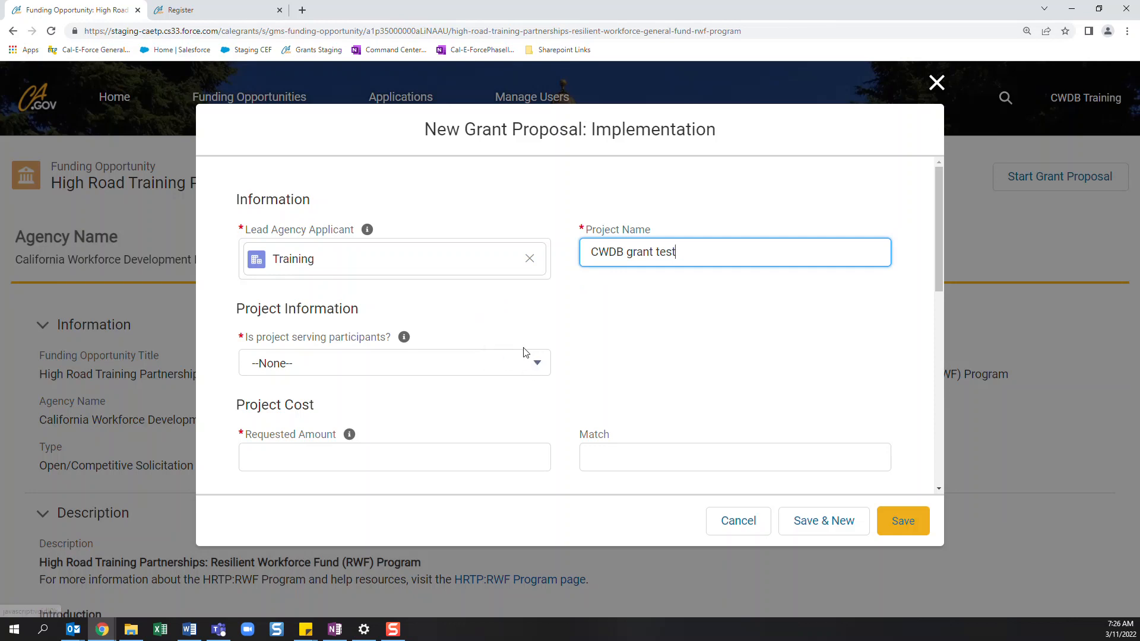
click(534, 363)
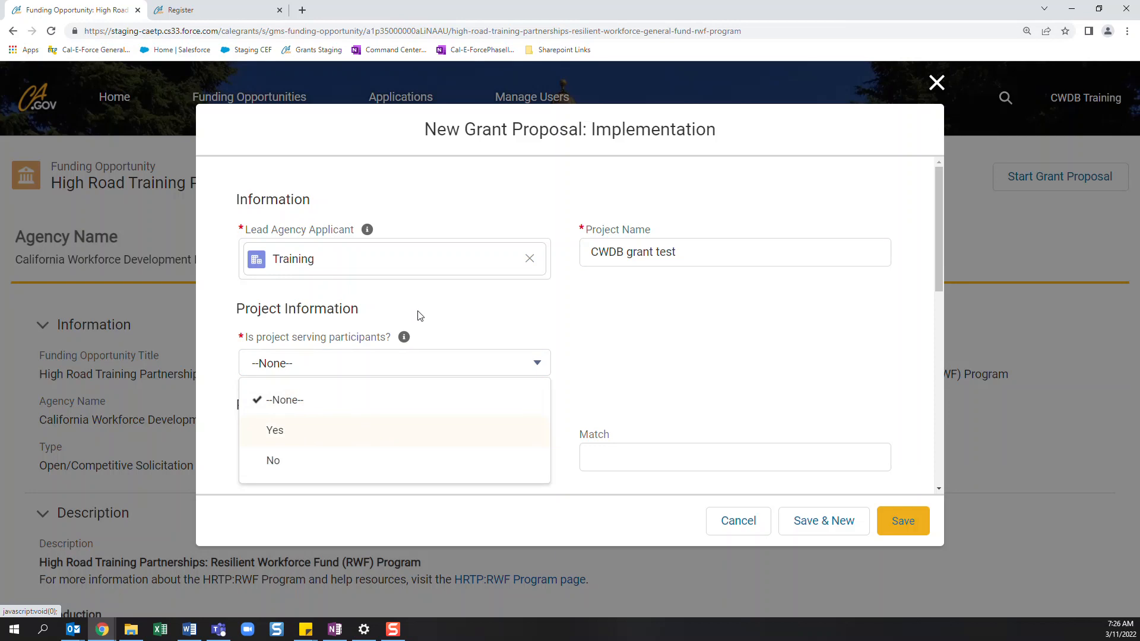
click(319, 439)
- Set both the requested amount and the match to 40000 in the project cost section
scroll(419, 382, down, 2)
click(363, 344)
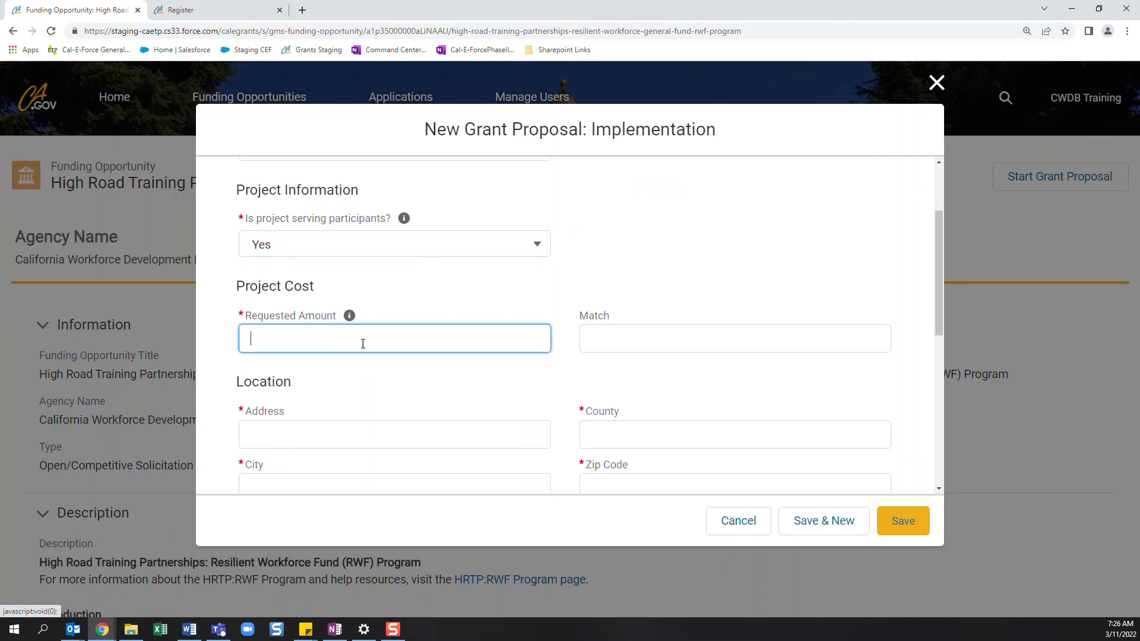
scroll(483, 346, down, 1)
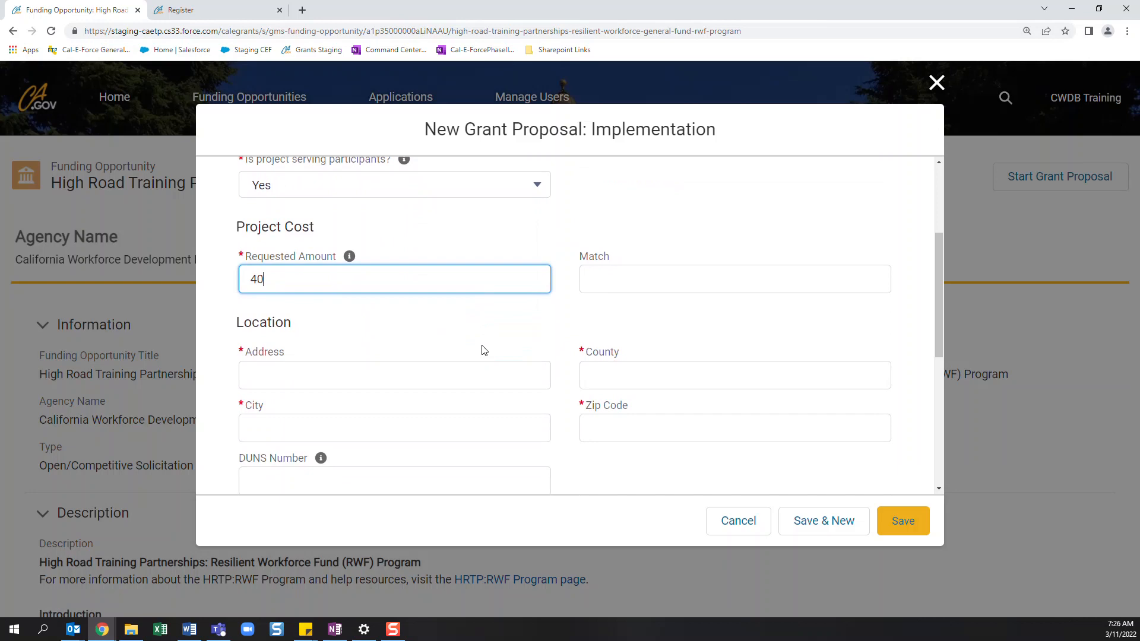
text(40000)
key(Tab)
text(40000)
- Fill in the location section with "test" as address, county and city, and enter the zip code
key(Tab)
text(test)
key(Tab)
text(test)
key(Tab)
text(test)
click(626, 440)
text(12345)
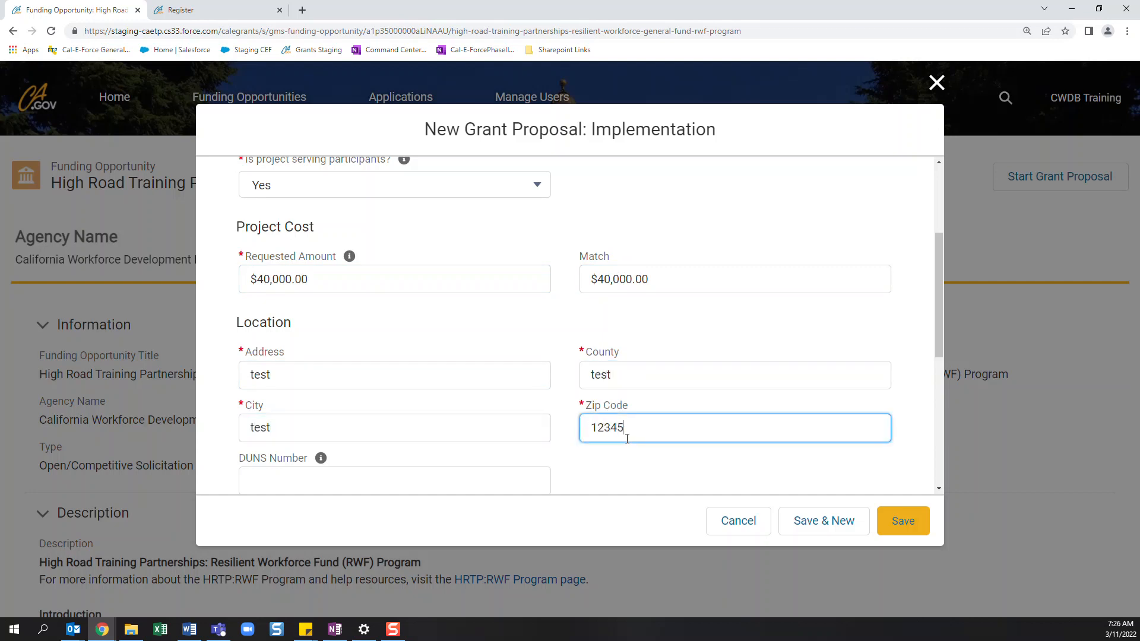
- Fill in the point of contact with "test" as primary contact and title, plus the contact's email and telephone number
scroll(509, 438, down, 3)
scroll(415, 380, down, 1)
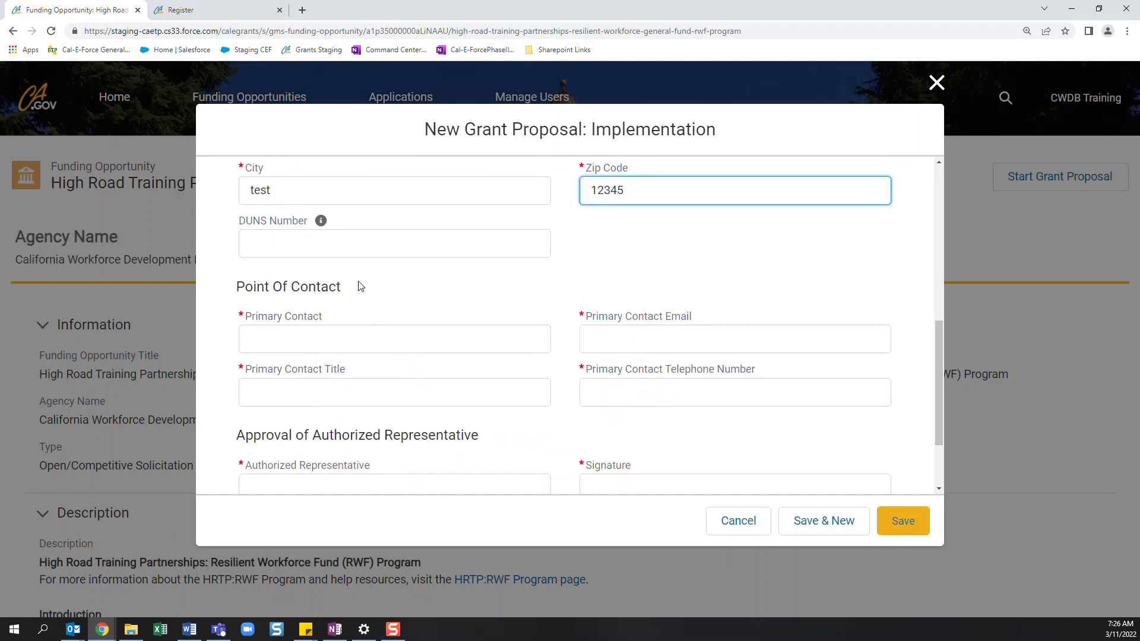
mouse_move(321, 222)
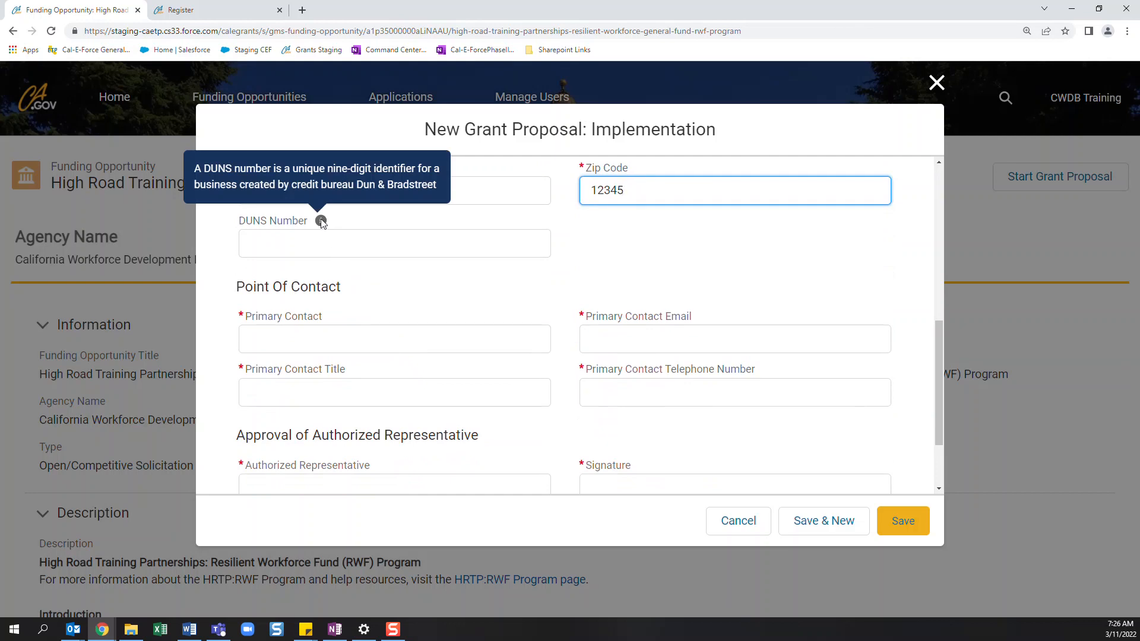
click(303, 336)
text(test)
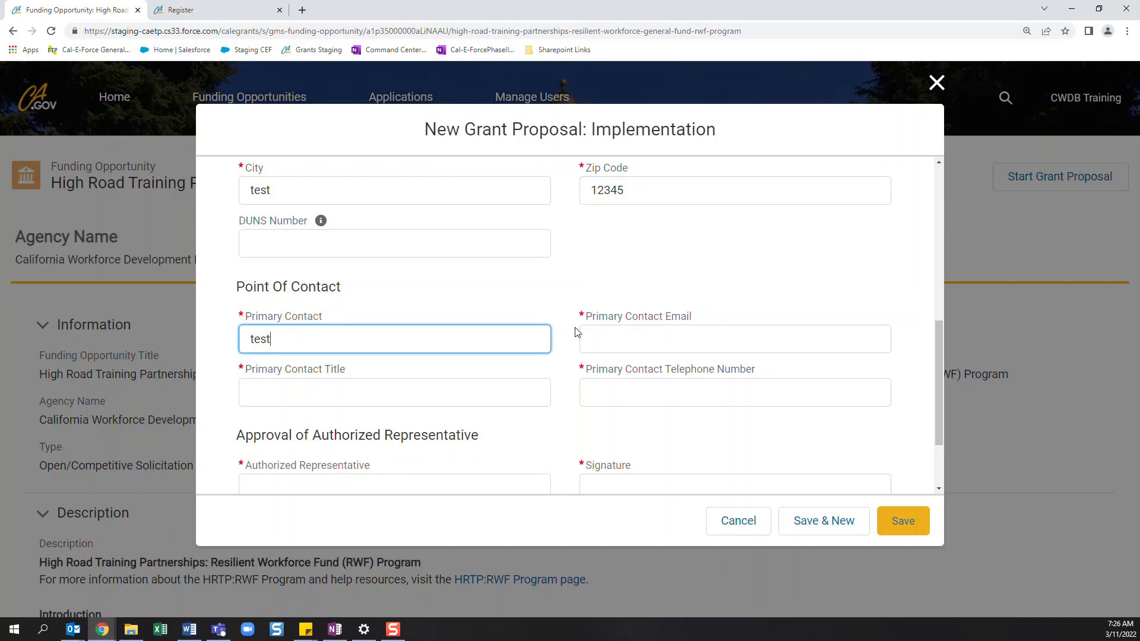
click(588, 338)
text(test)
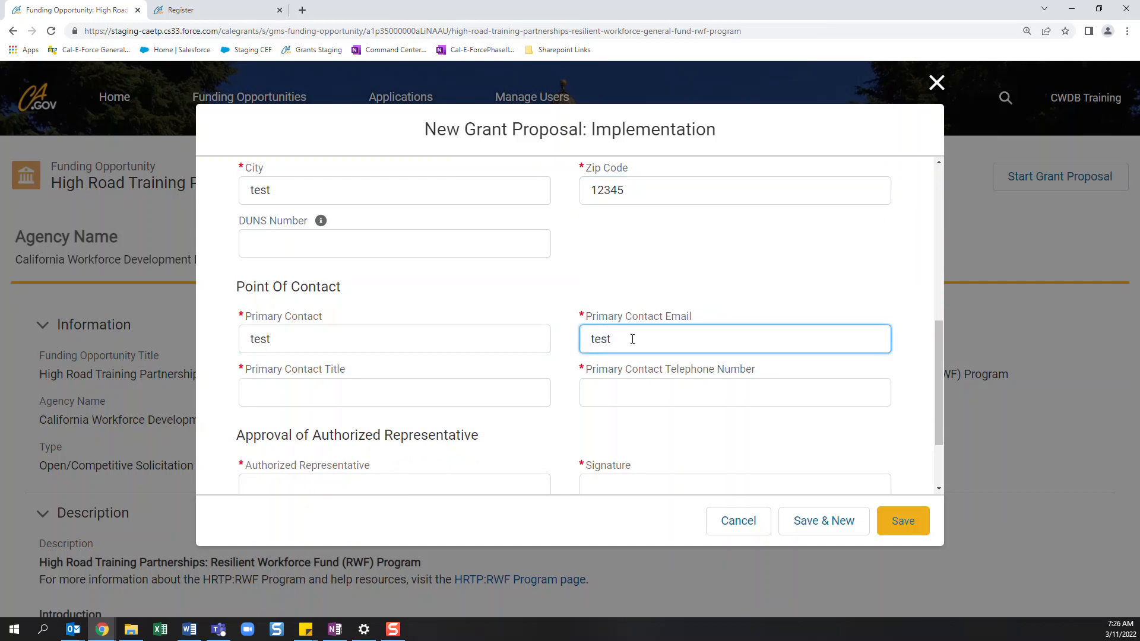
text(@gmailcom)
click(254, 393)
text(test)
click(613, 384)
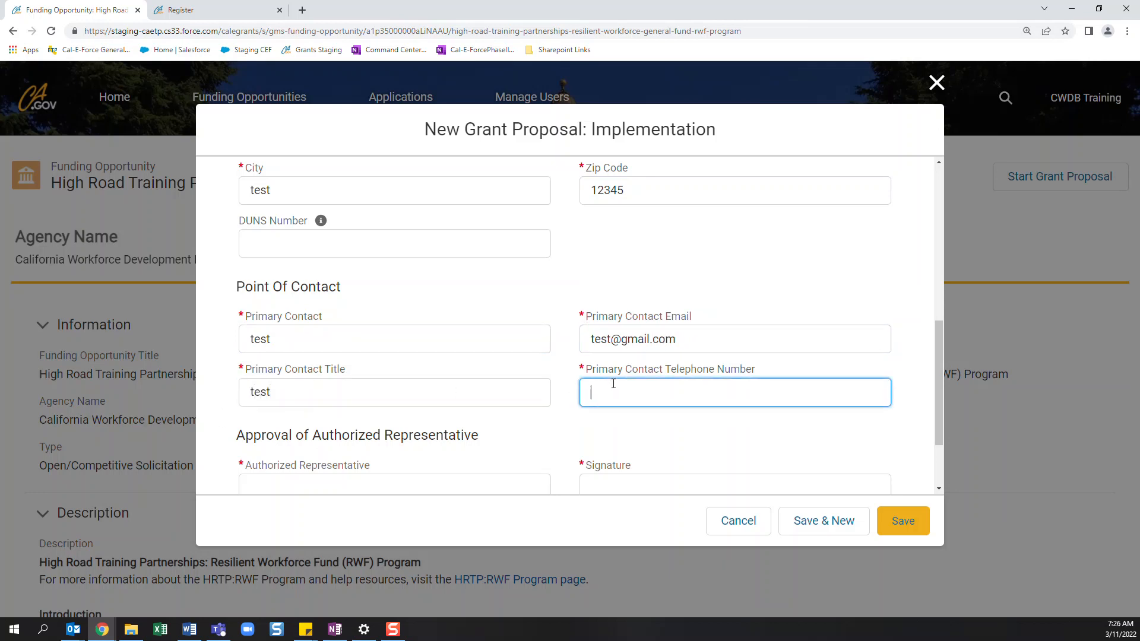
text(1232131231)
- Enter "test" as both the authorized representative and the signature in the approval section
scroll(409, 421, down, 2)
click(391, 391)
text(test)
click(612, 383)
text(test)
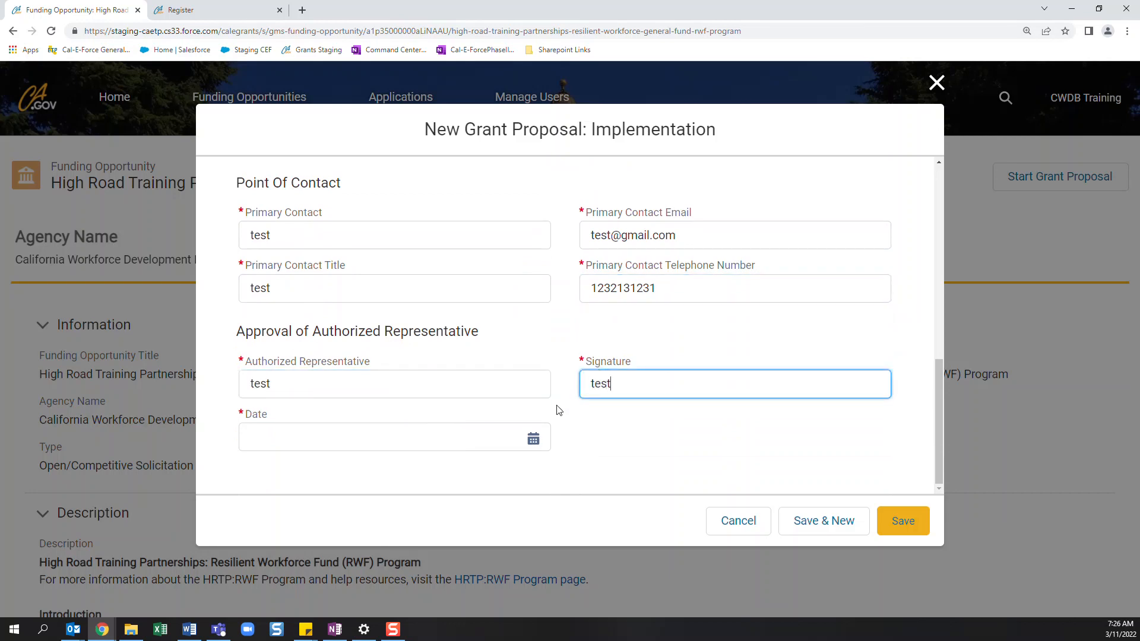
- Set the approval date to 3/22/2022 and try to save the grant proposal
click(521, 443)
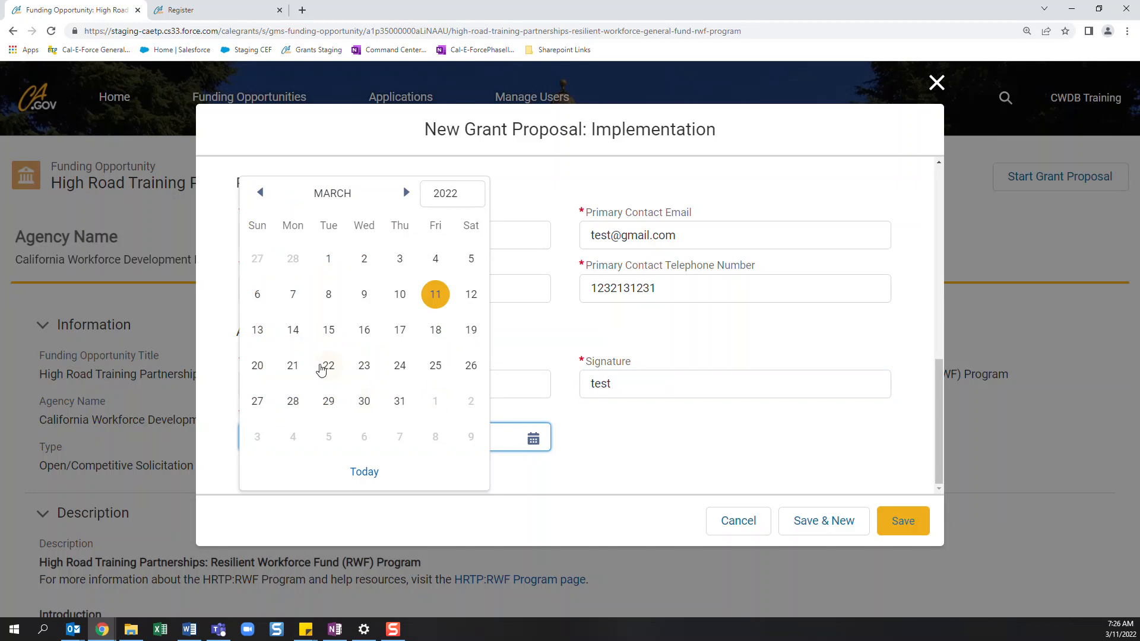
click(321, 371)
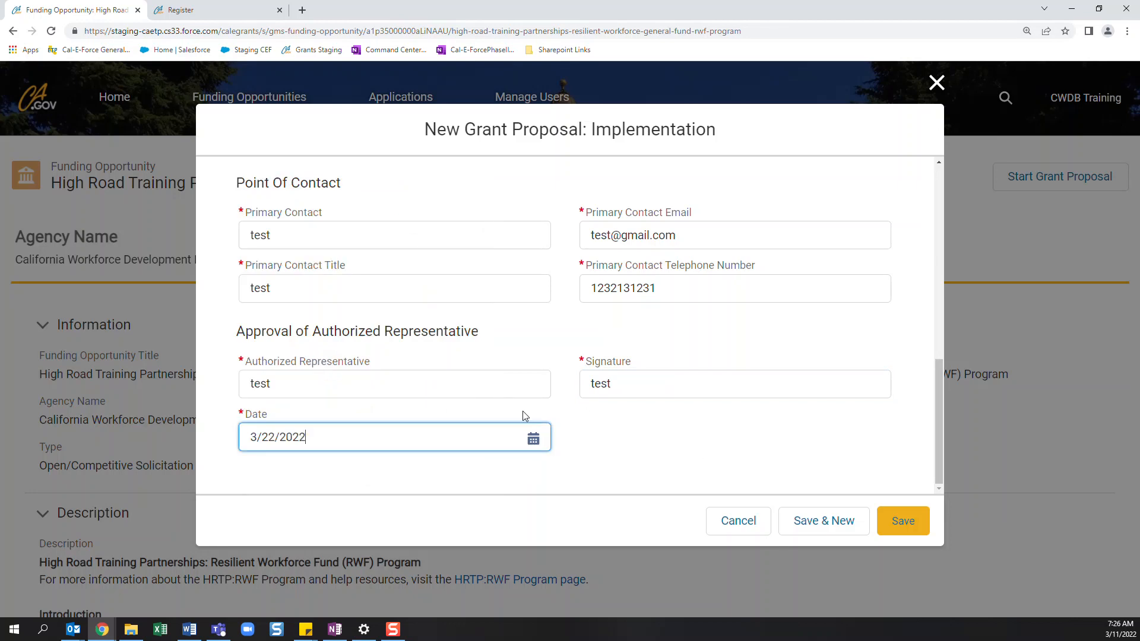
click(636, 383)
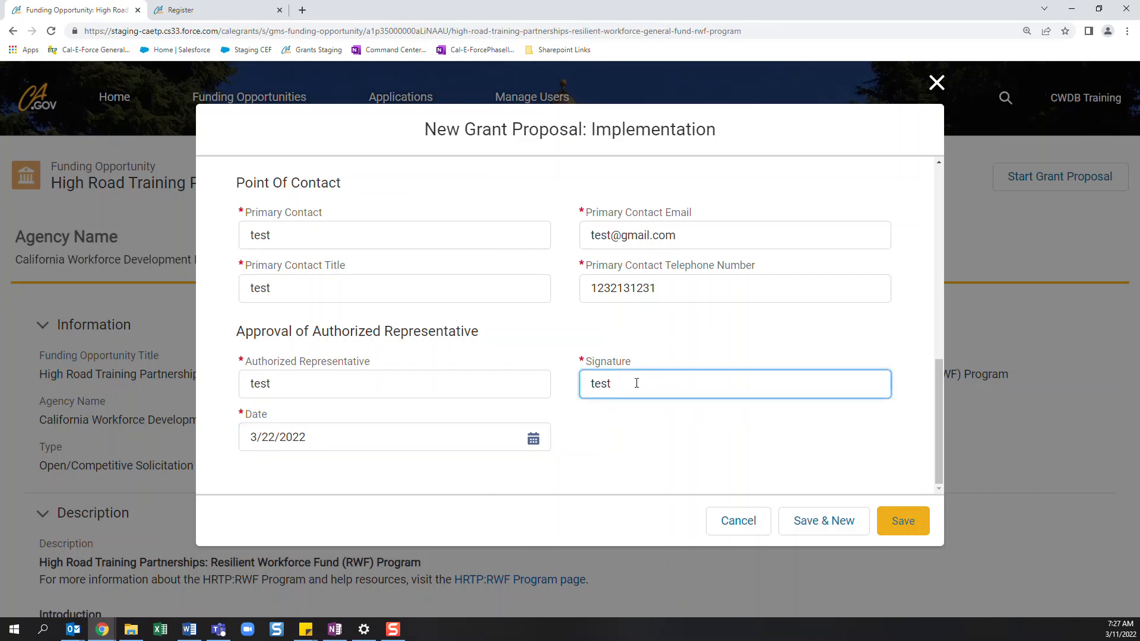
click(888, 510)
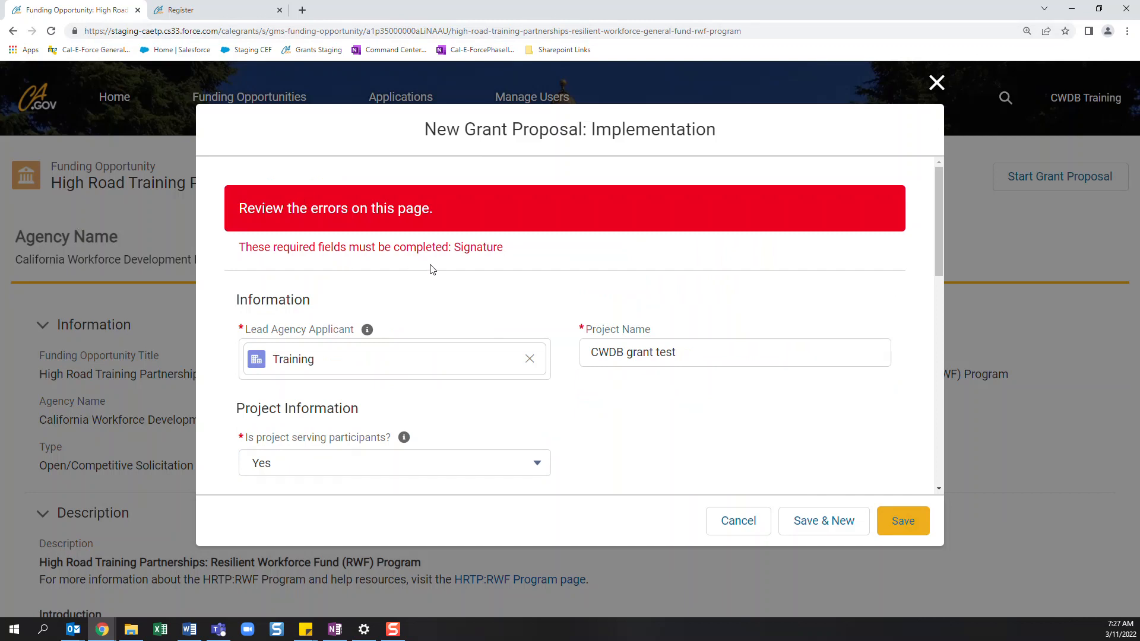
- Enter "test" in the required signature field again and save the grant proposal
scroll(432, 270, down, 10)
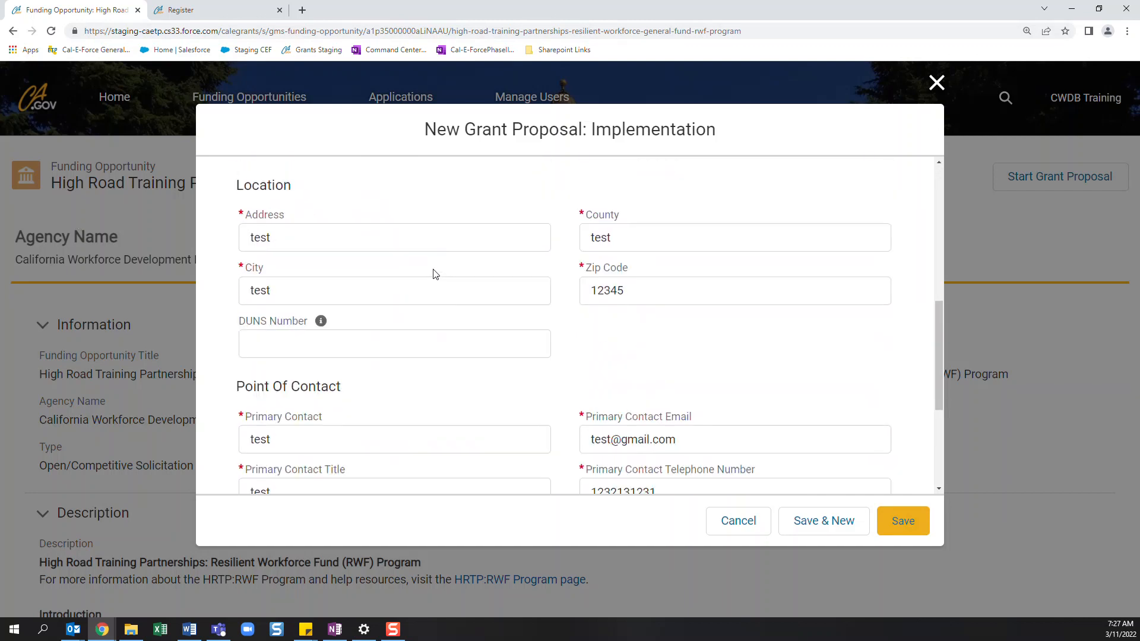
click(620, 412)
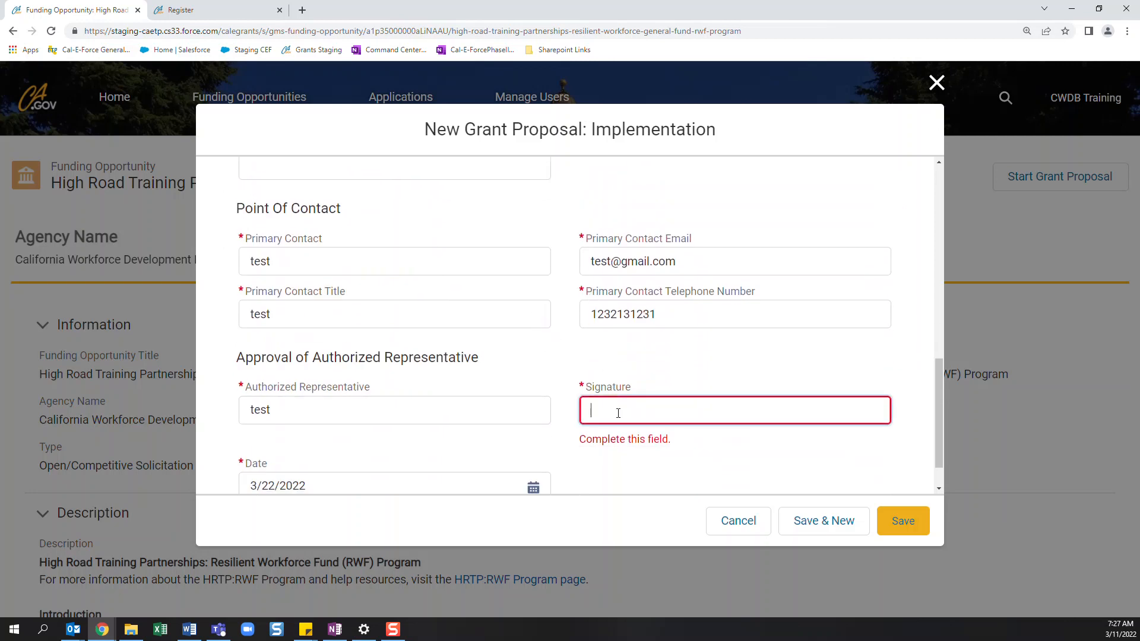
click(904, 521)
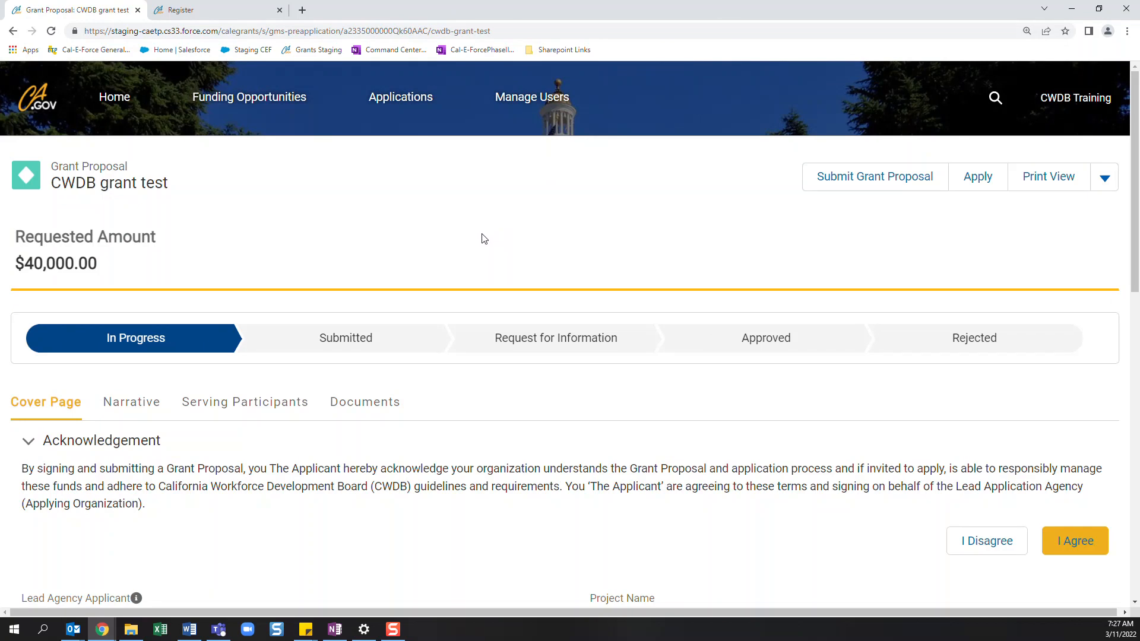
- Review the saved cover page, change the address in its location section to "test test" and save the edit
scroll(432, 268, down, 2)
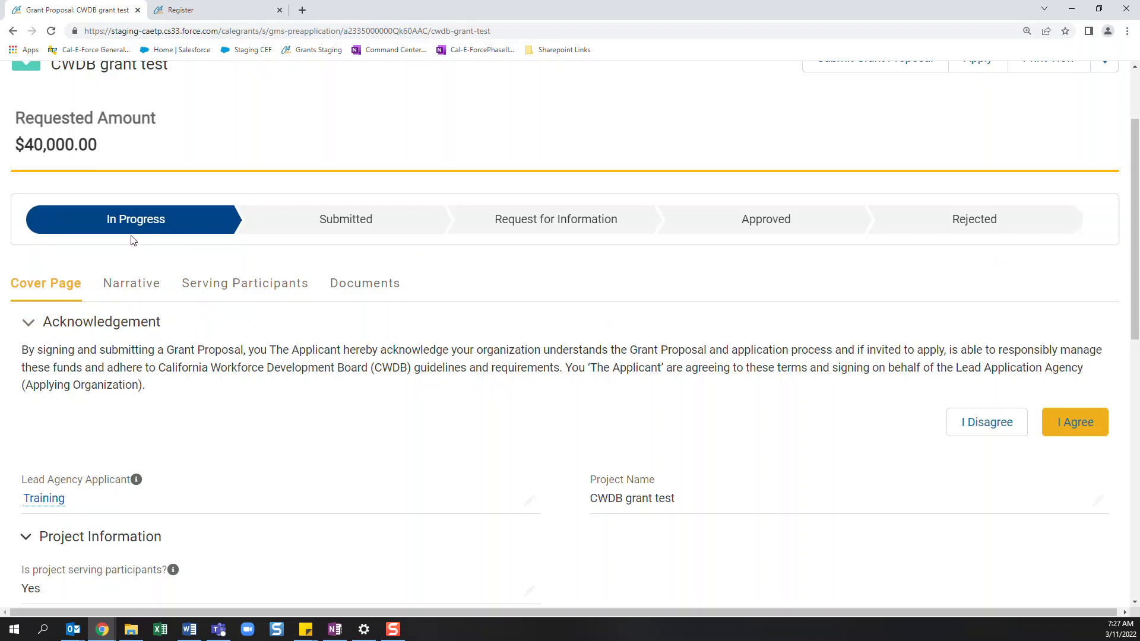
scroll(272, 390, down, 1)
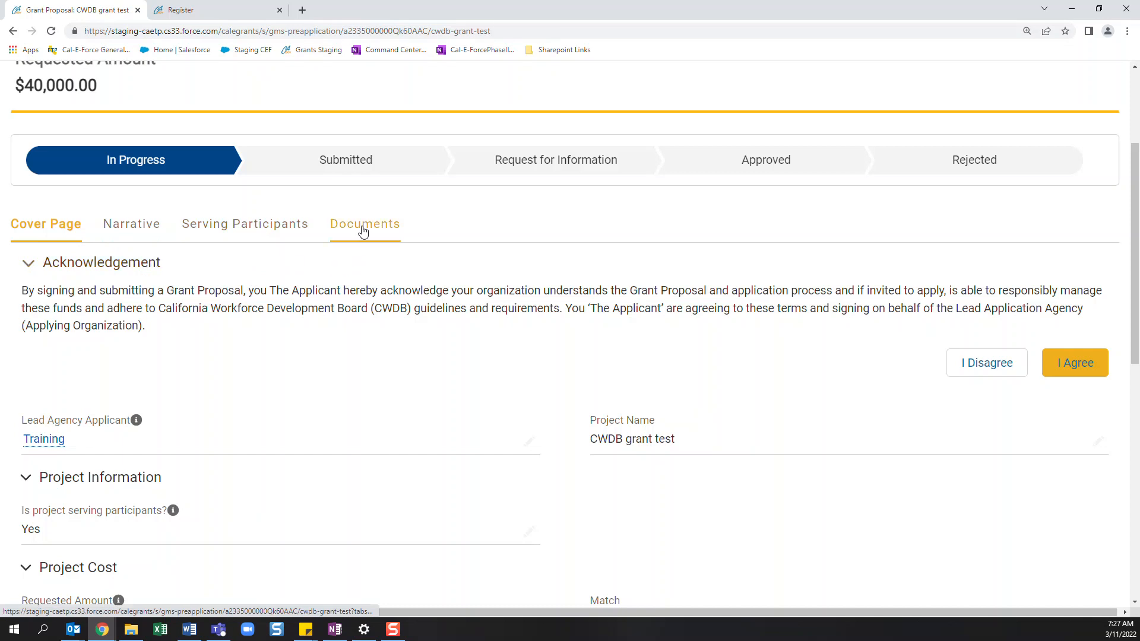
scroll(451, 332, down, 1)
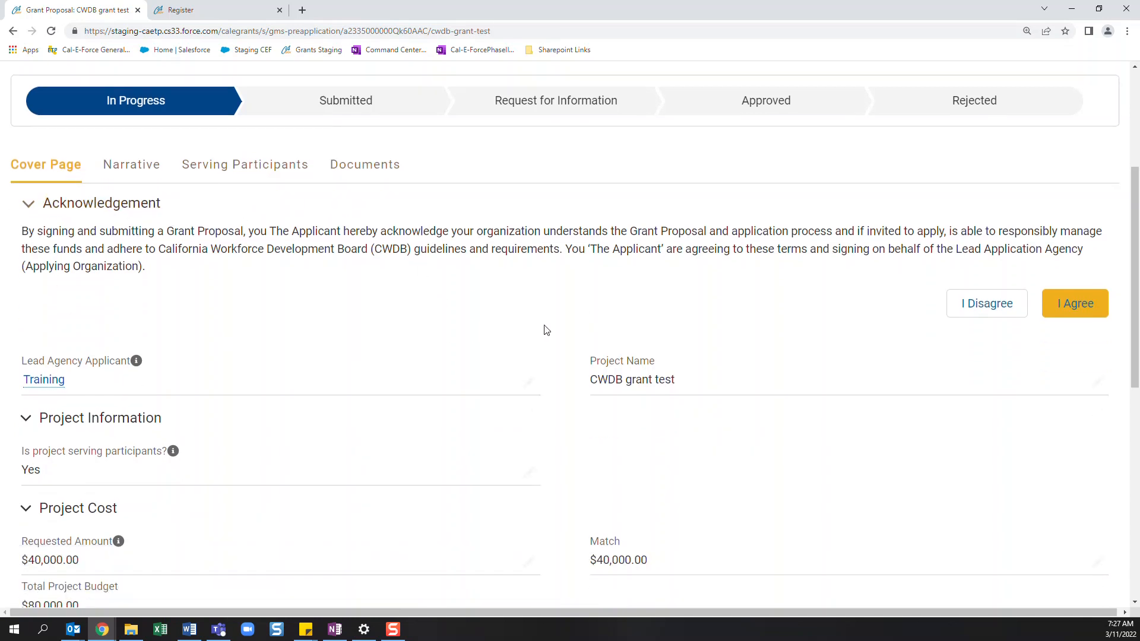
scroll(546, 331, down, 3)
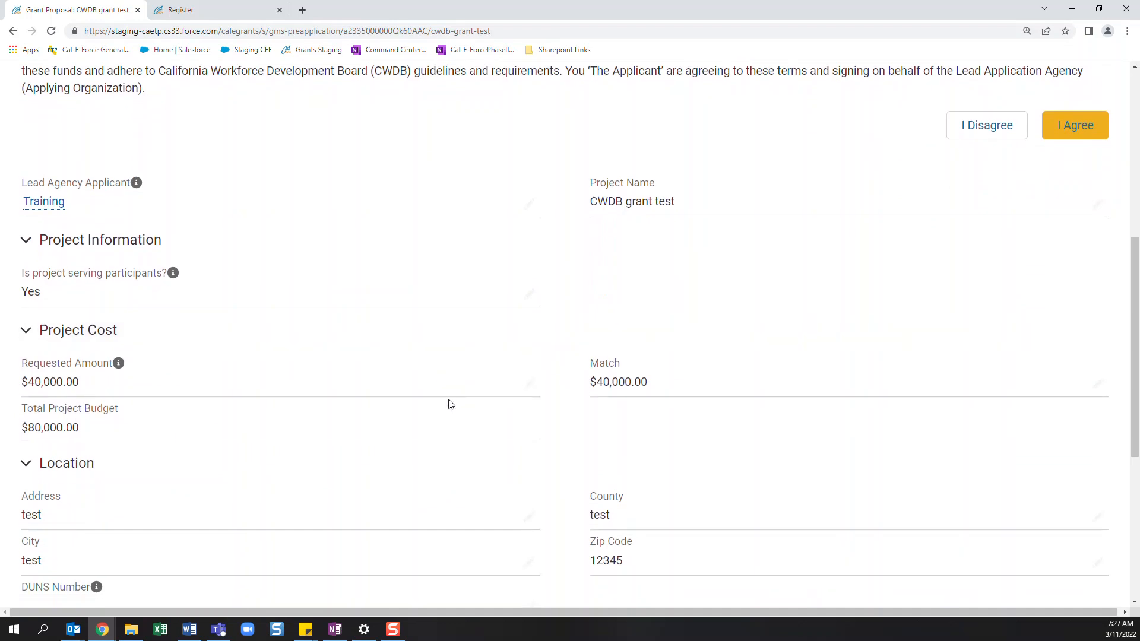
scroll(450, 404, down, 6)
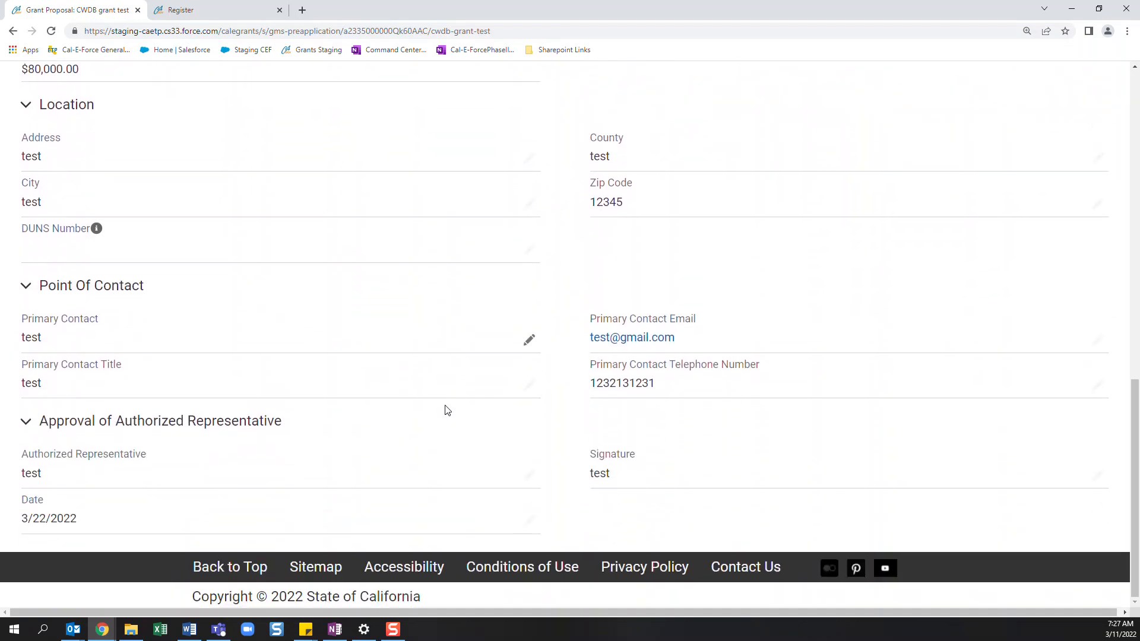
scroll(447, 410, up, 3)
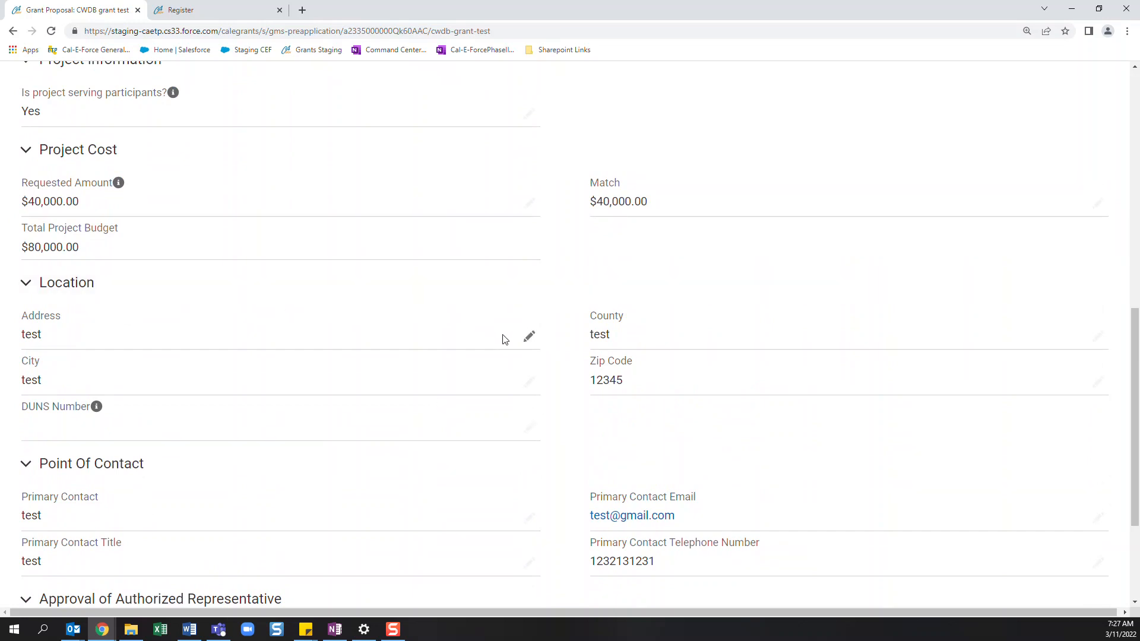
click(527, 339)
text(test)
click(600, 579)
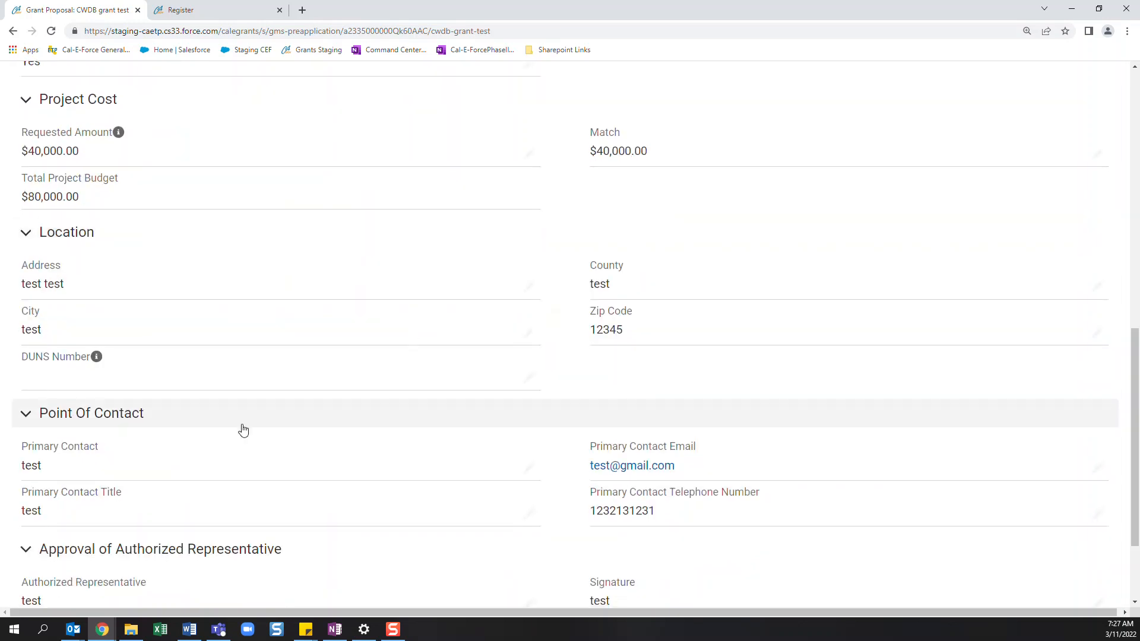
- Look over the cover page and acknowledgement, and read the notice in the proposal's Narrative section
scroll(530, 515, up, 4)
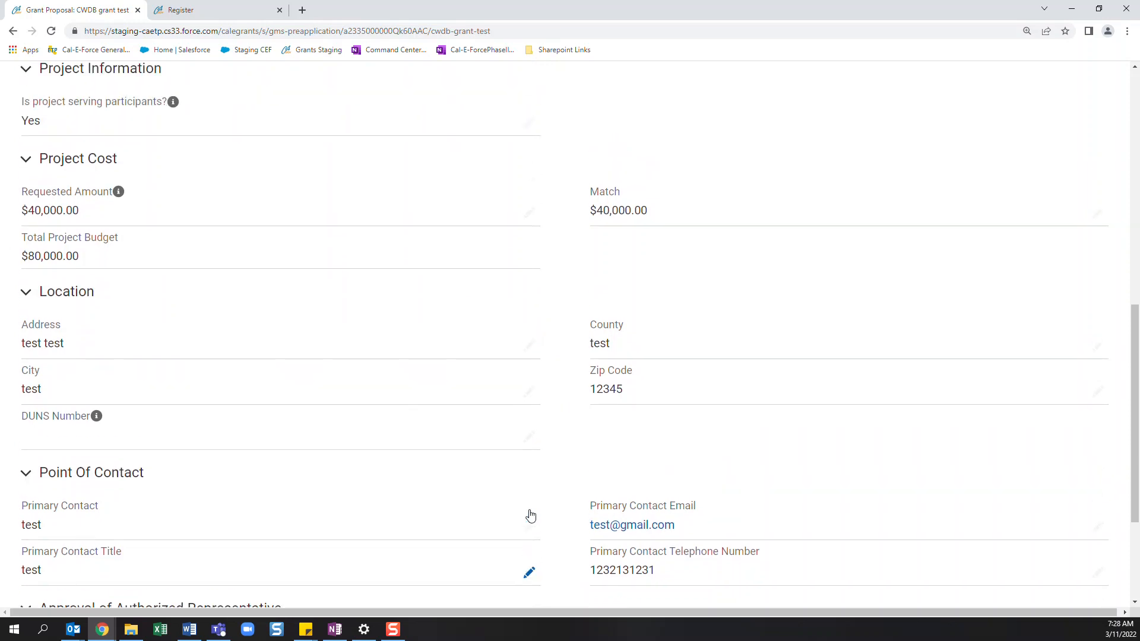
scroll(530, 515, up, 2)
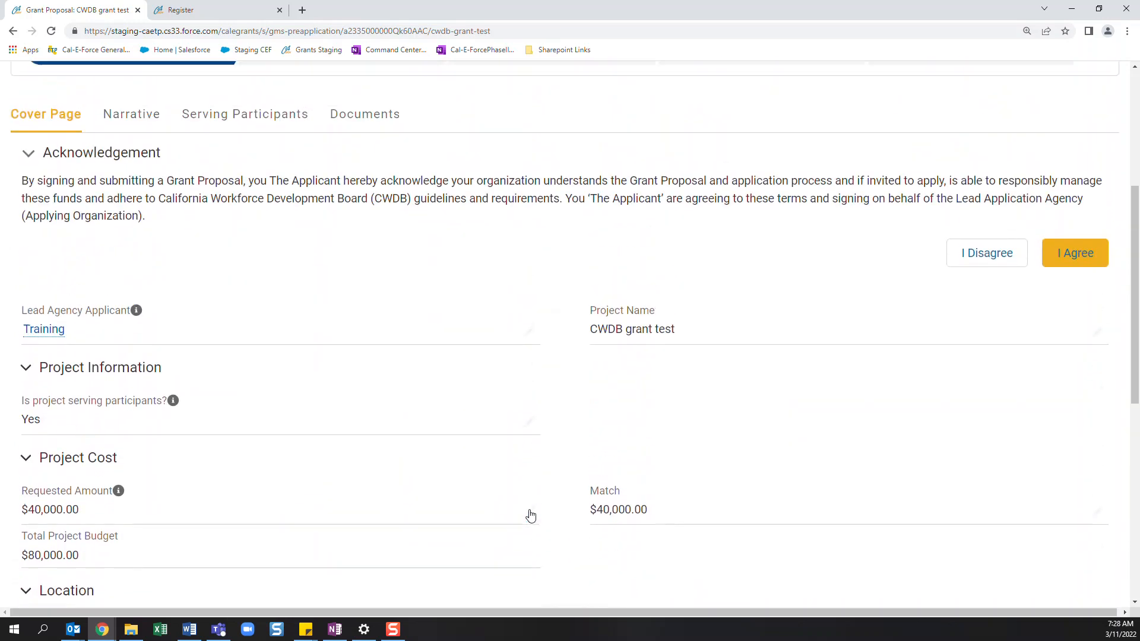
scroll(528, 519, down, 3)
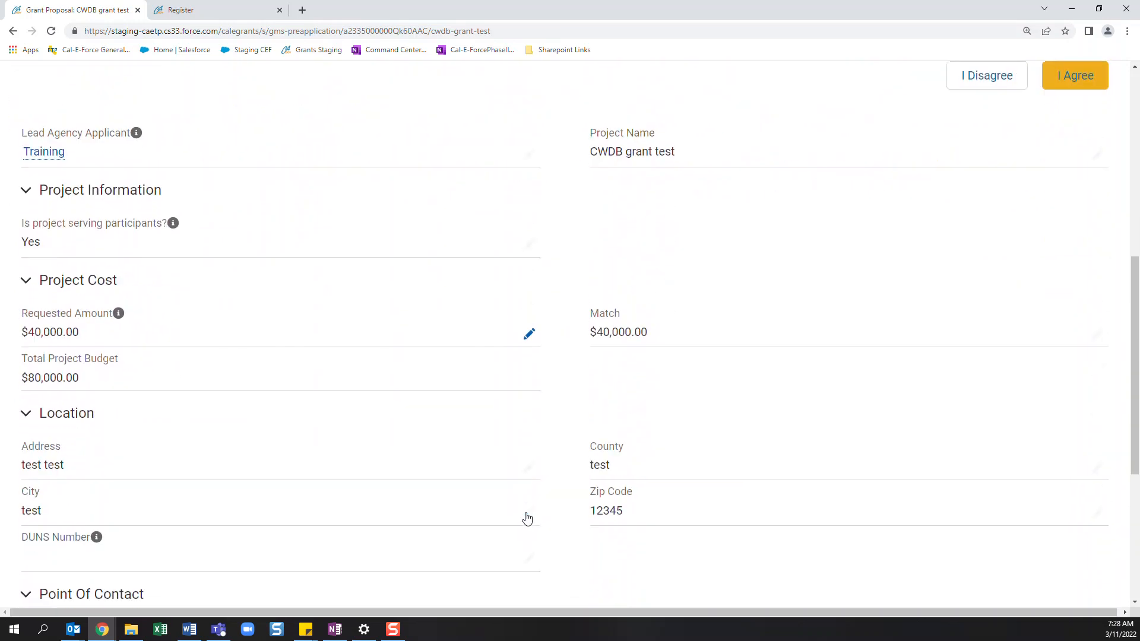
scroll(400, 509, up, 3)
scroll(402, 512, up, 2)
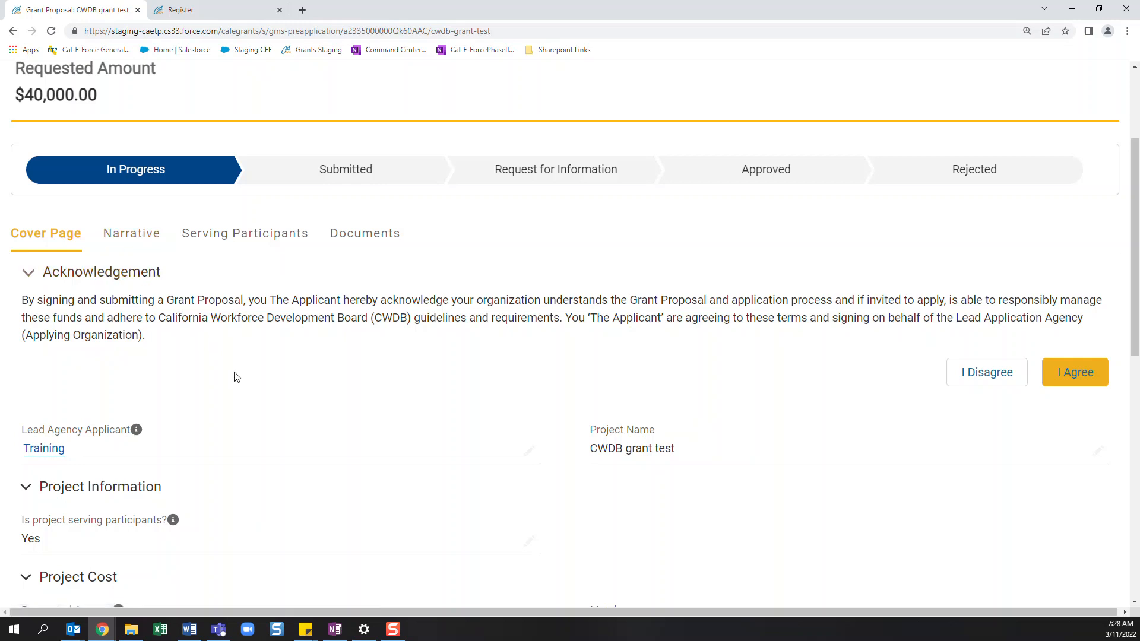
click(1082, 389)
click(143, 233)
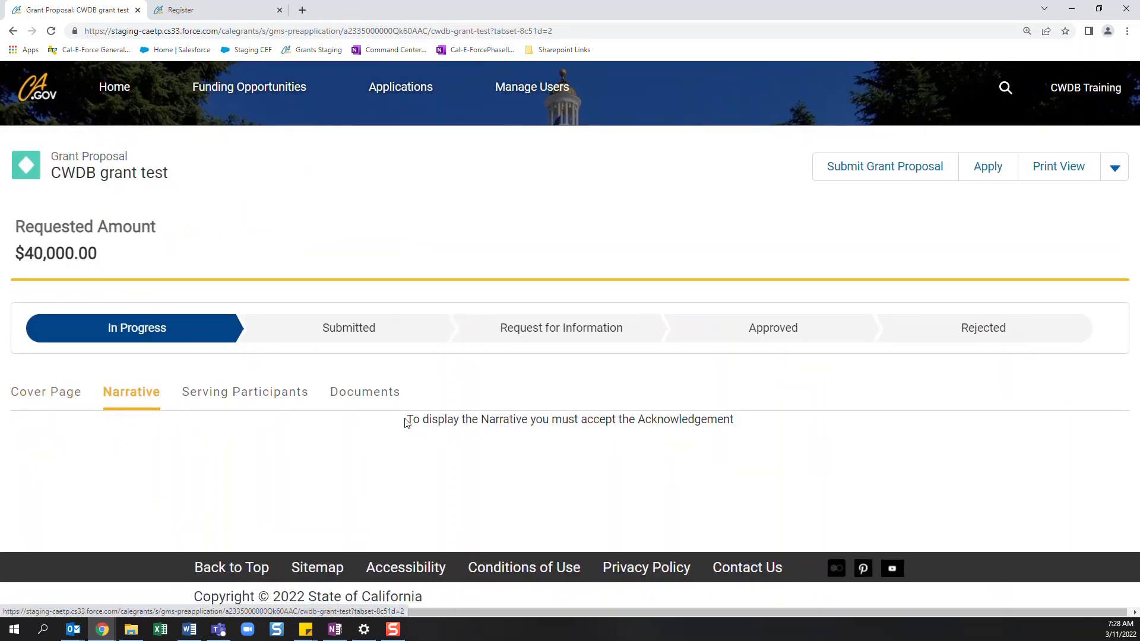
drag(407, 419, 743, 432)
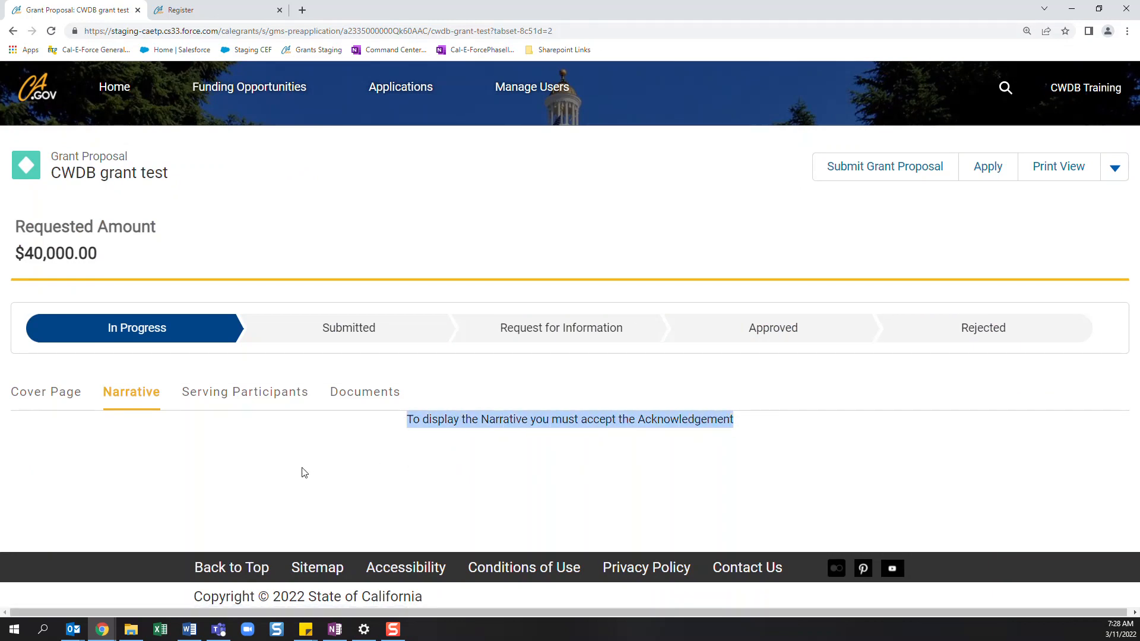
- Return to the cover page, agree to the acknowledgement and confirm to proceed
click(34, 401)
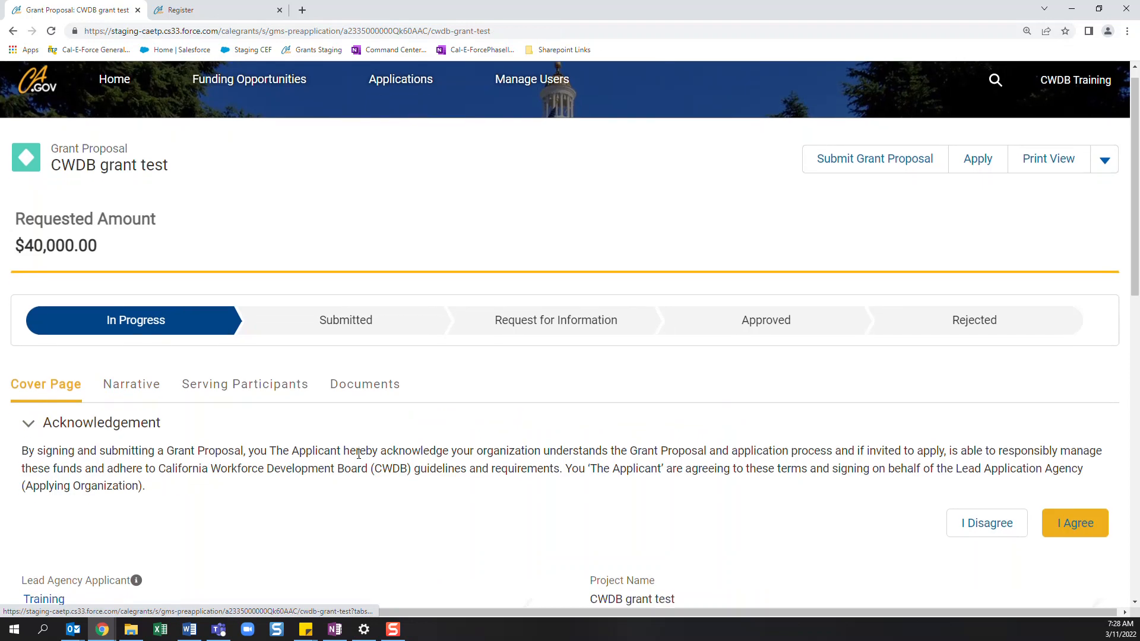
scroll(594, 410, down, 2)
click(1057, 418)
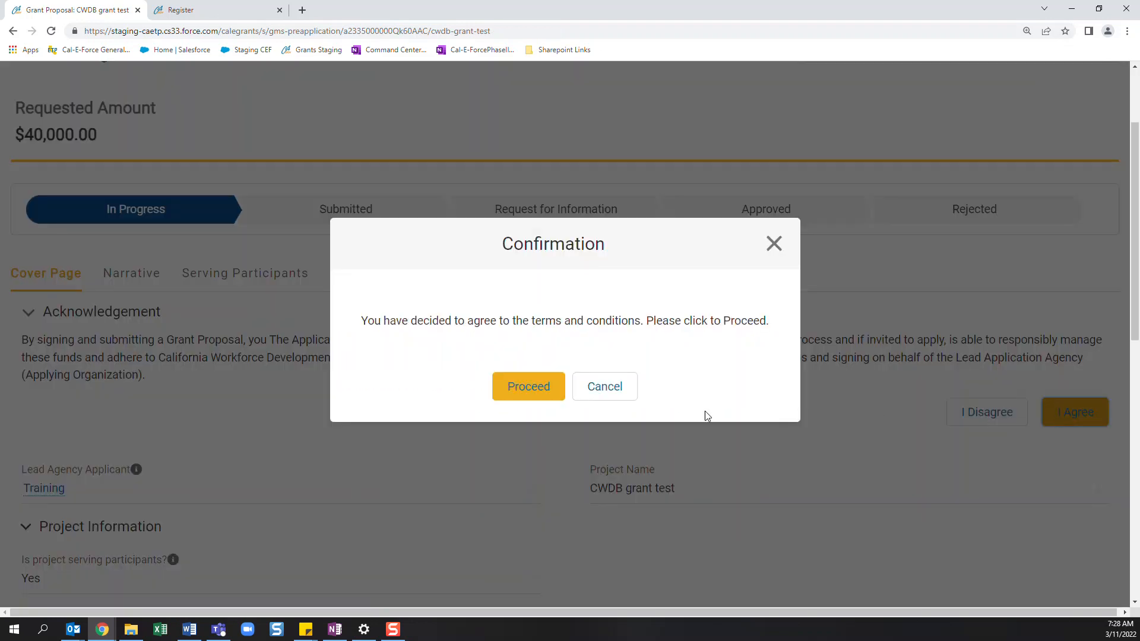
click(535, 392)
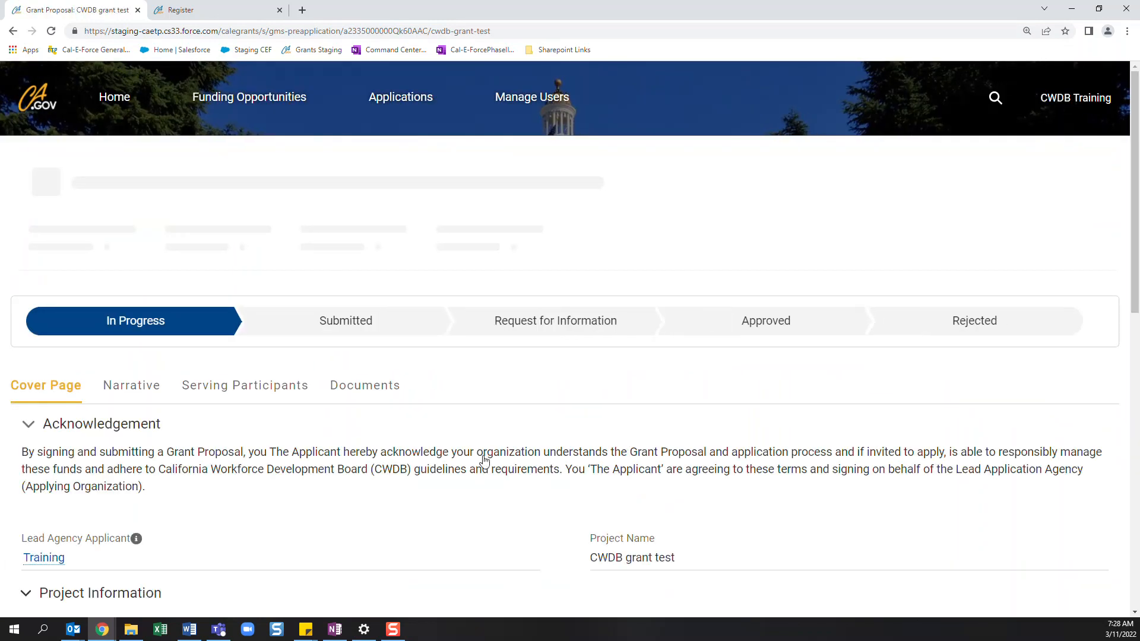
- Answer Question 1 of the Narrative section with the Planning and Establishing category
scroll(462, 462, down, 1)
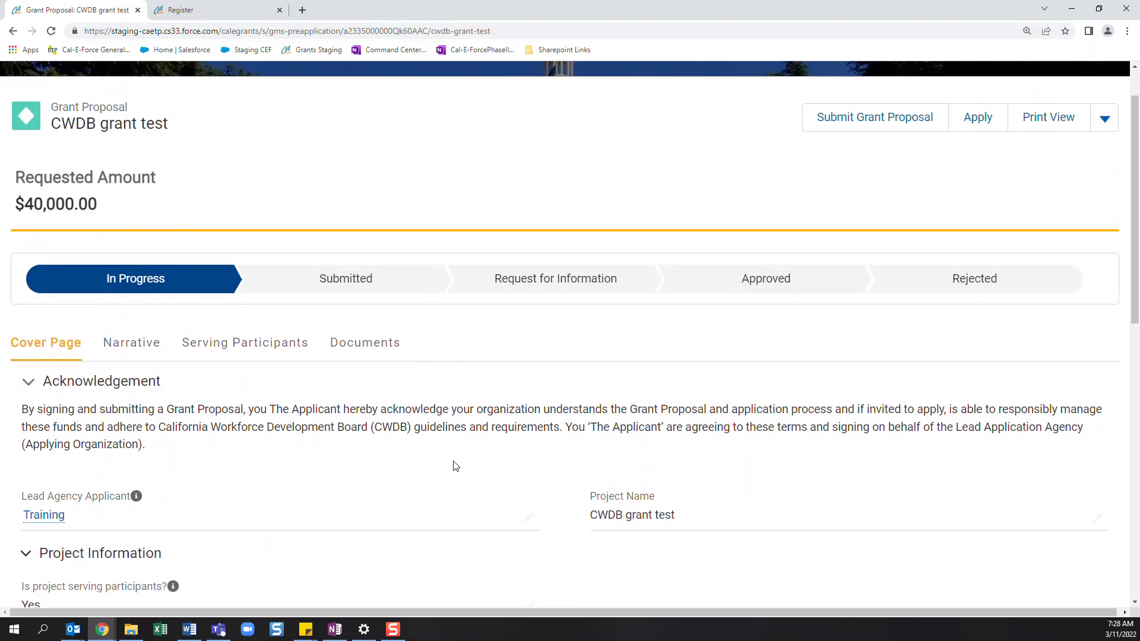
click(143, 344)
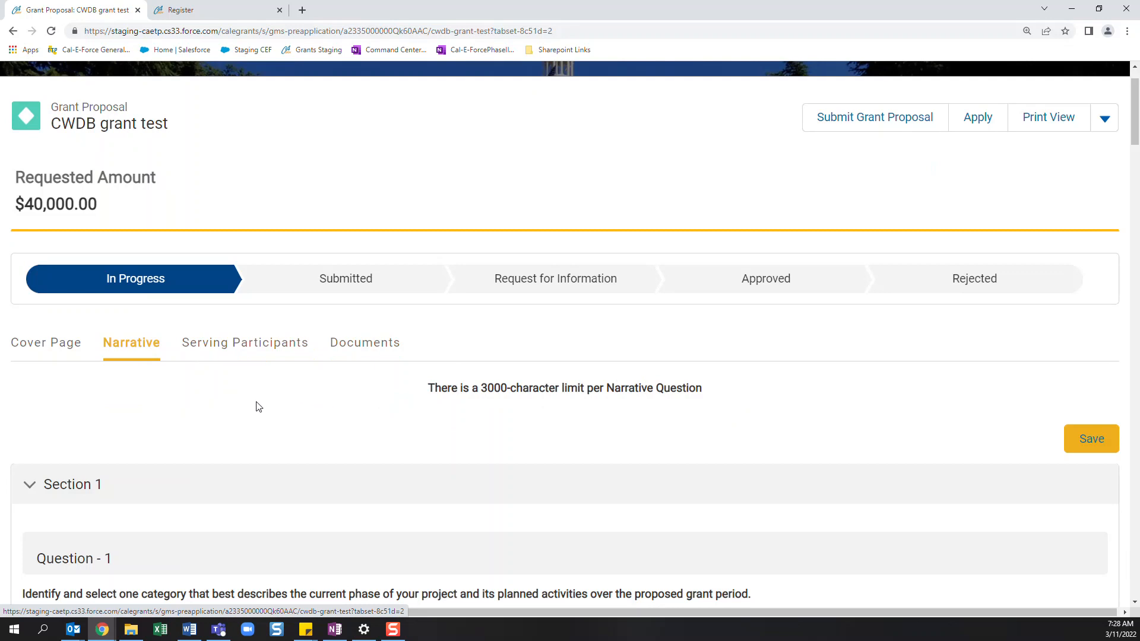
scroll(241, 417, down, 2)
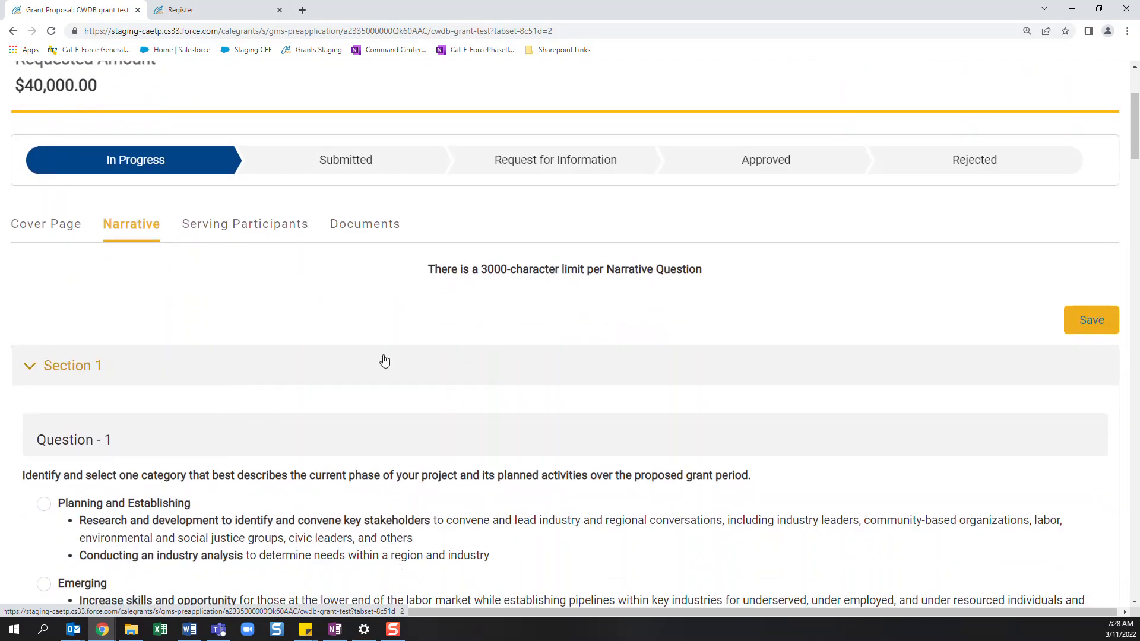
scroll(165, 346, down, 5)
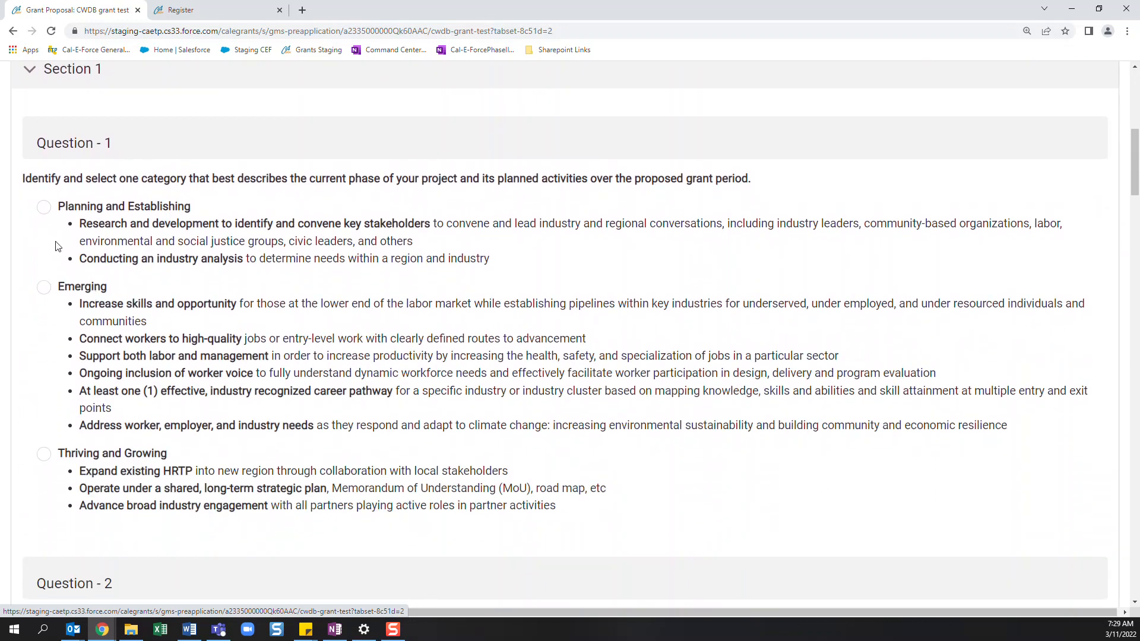
click(44, 210)
- Try to submit the grant proposal, review the listed missing answers and dismiss the list
scroll(198, 330, up, 4)
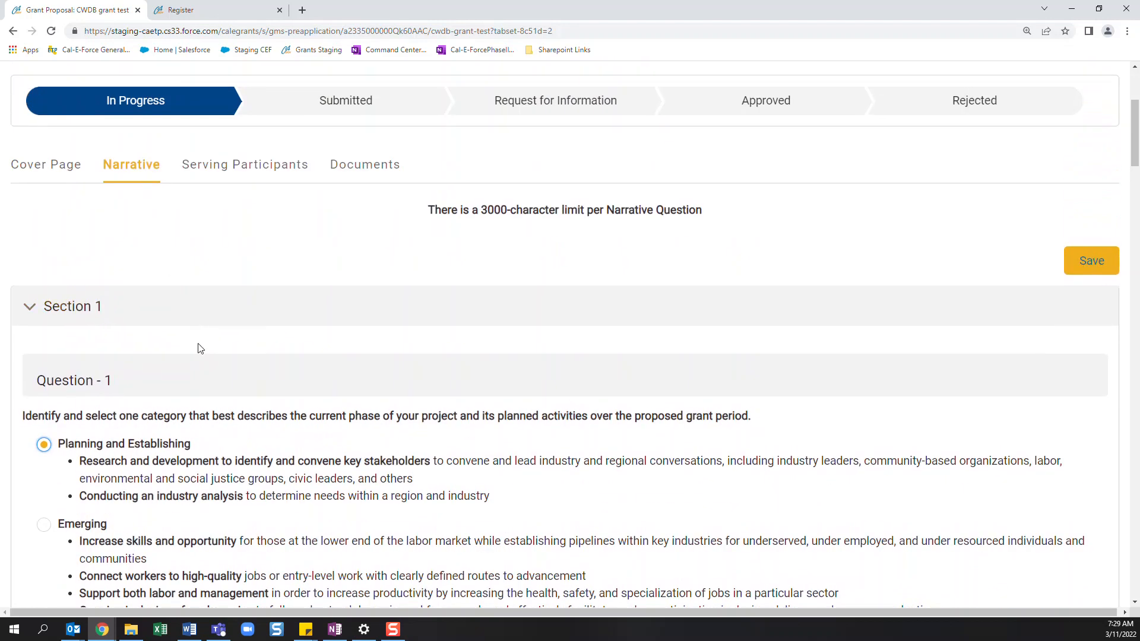
scroll(201, 348, up, 3)
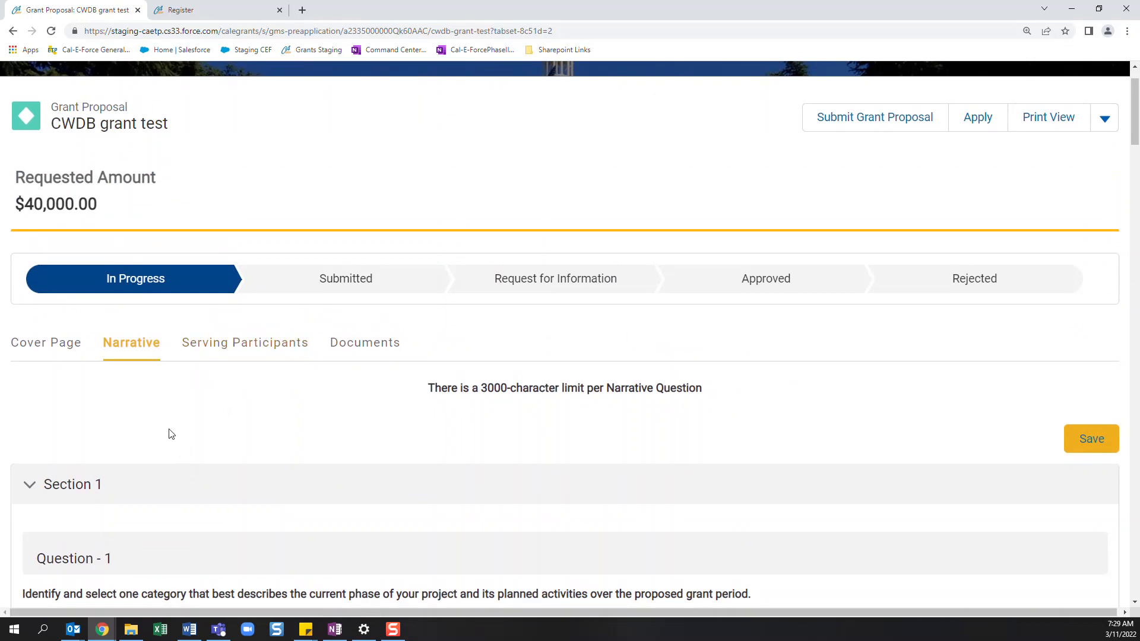
click(876, 121)
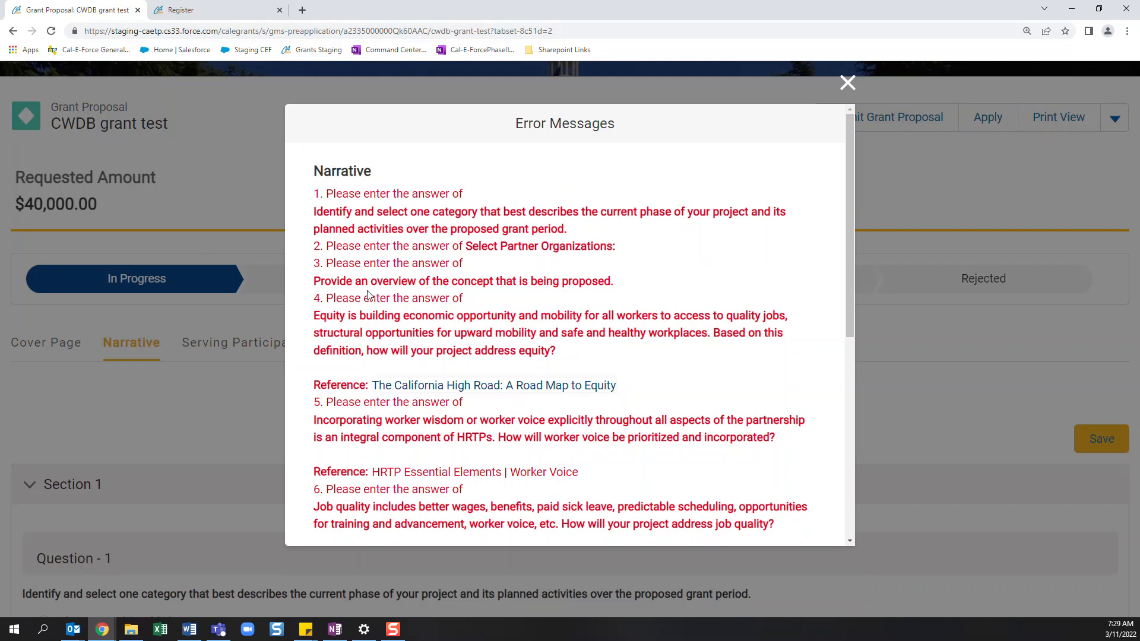
scroll(372, 303, down, 7)
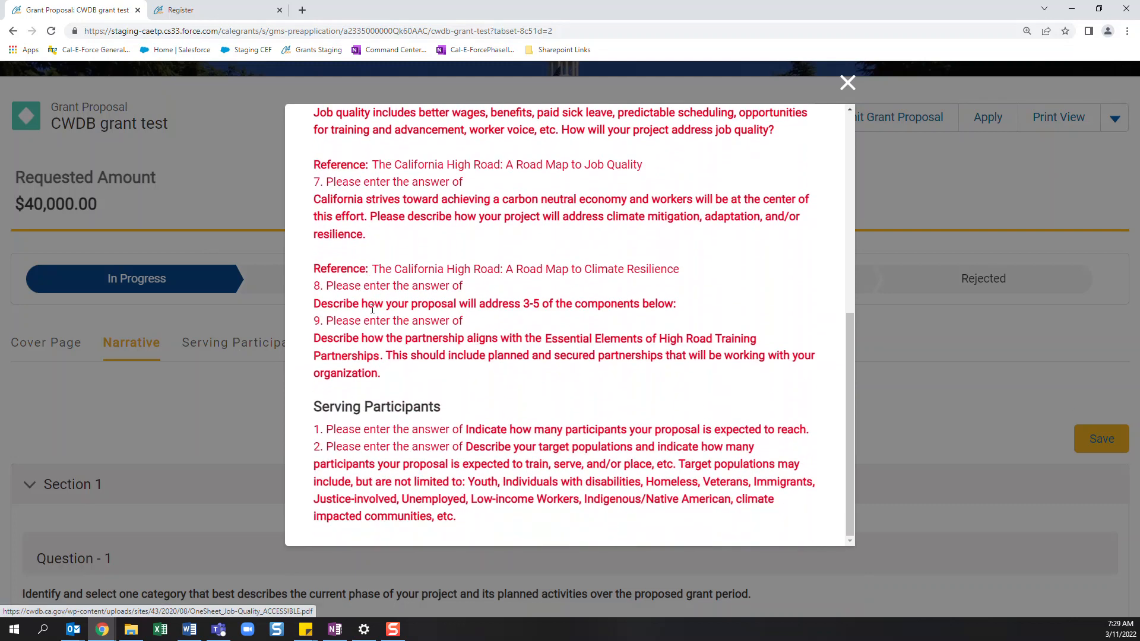
click(848, 83)
- Enter "test" as the answers to Question 2 on employer partners and Question 3 on worker representatives
scroll(296, 434, down, 2)
scroll(295, 434, down, 13)
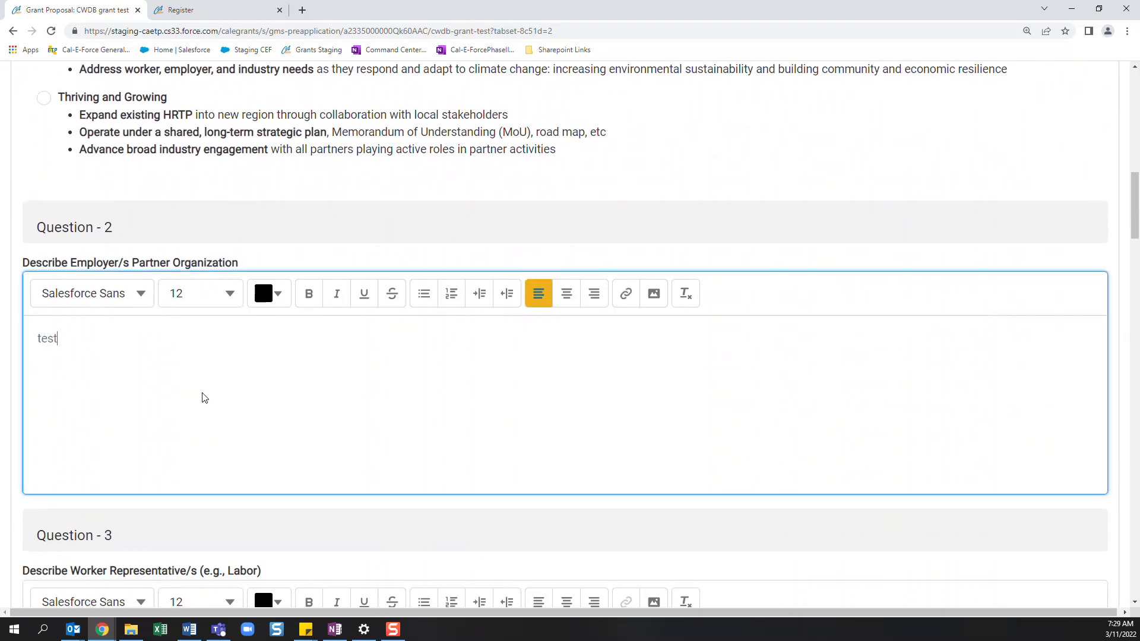
scroll(204, 398, down, 5)
click(168, 419)
text(test)
- Add Community-based Organizations as a selected partner in Question 4 and enter "test" as its description in Question 4.1
scroll(172, 419, down, 7)
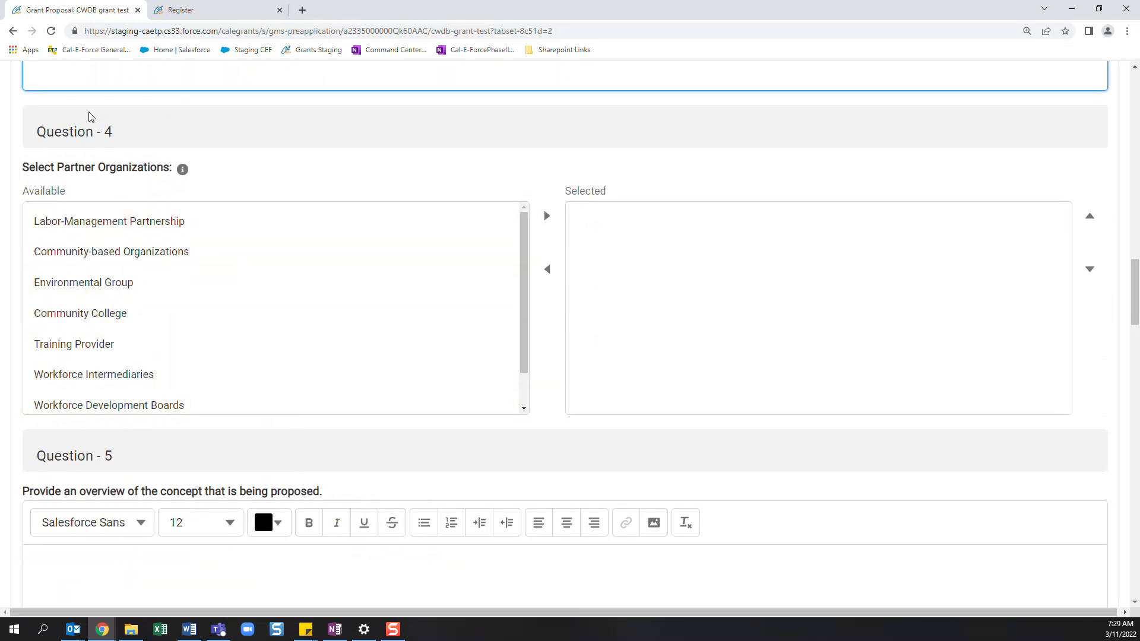
drag(524, 233, 543, 198)
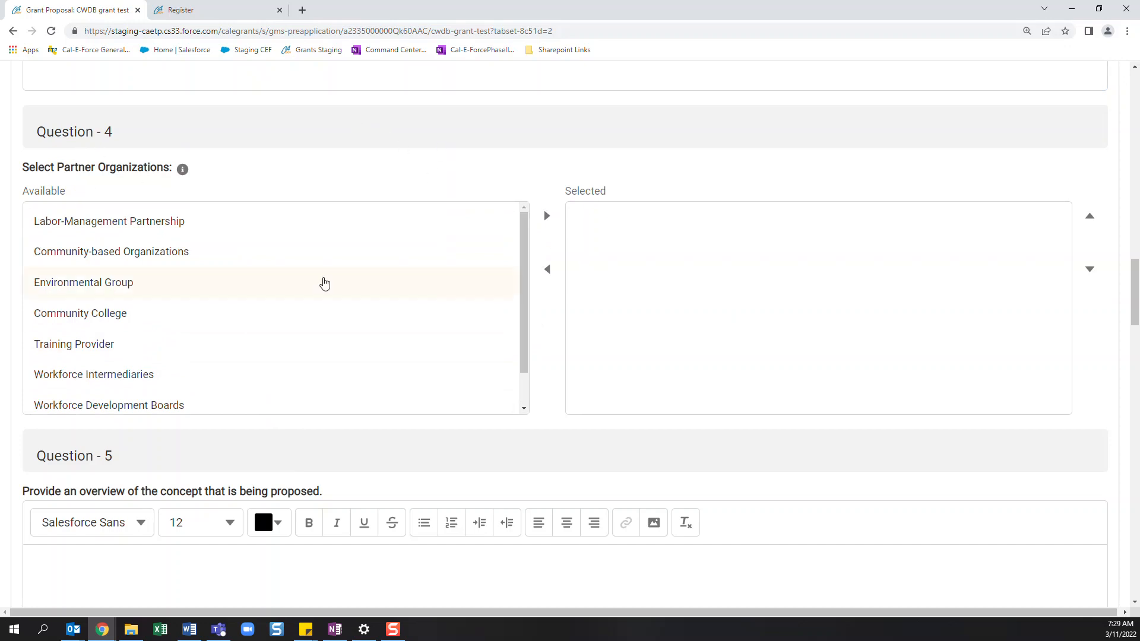
click(204, 261)
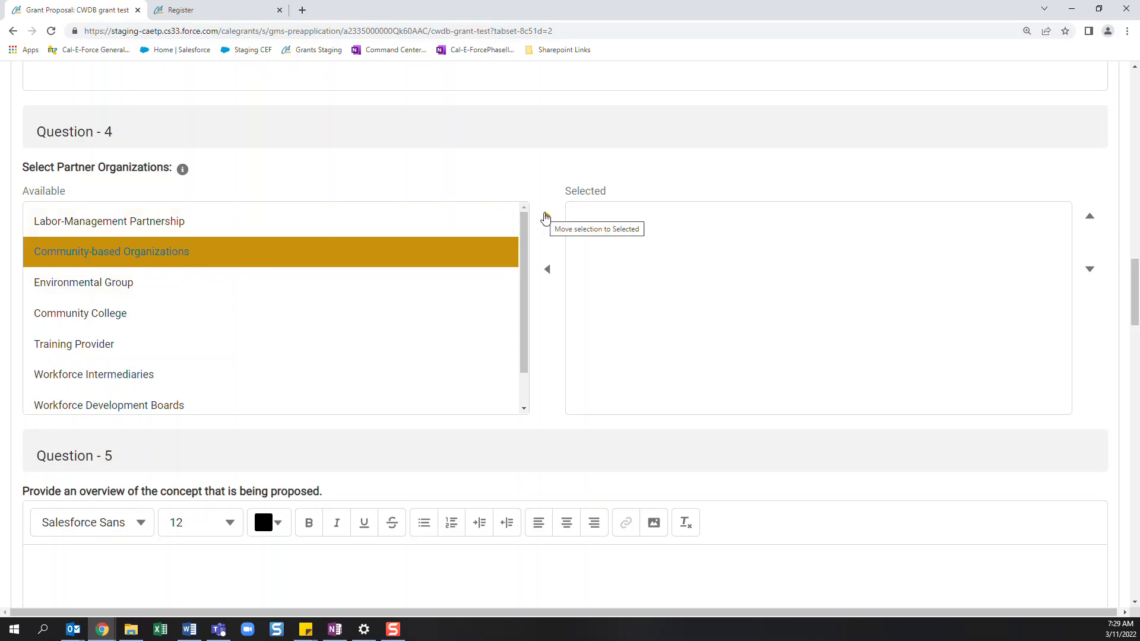
click(545, 218)
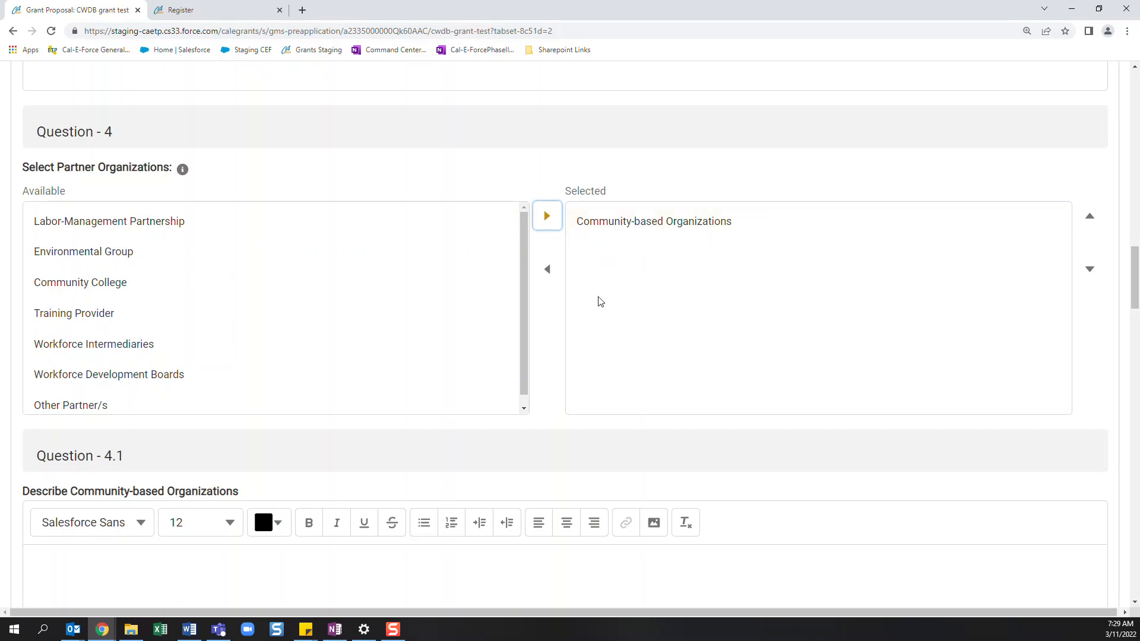
scroll(617, 276, down, 2)
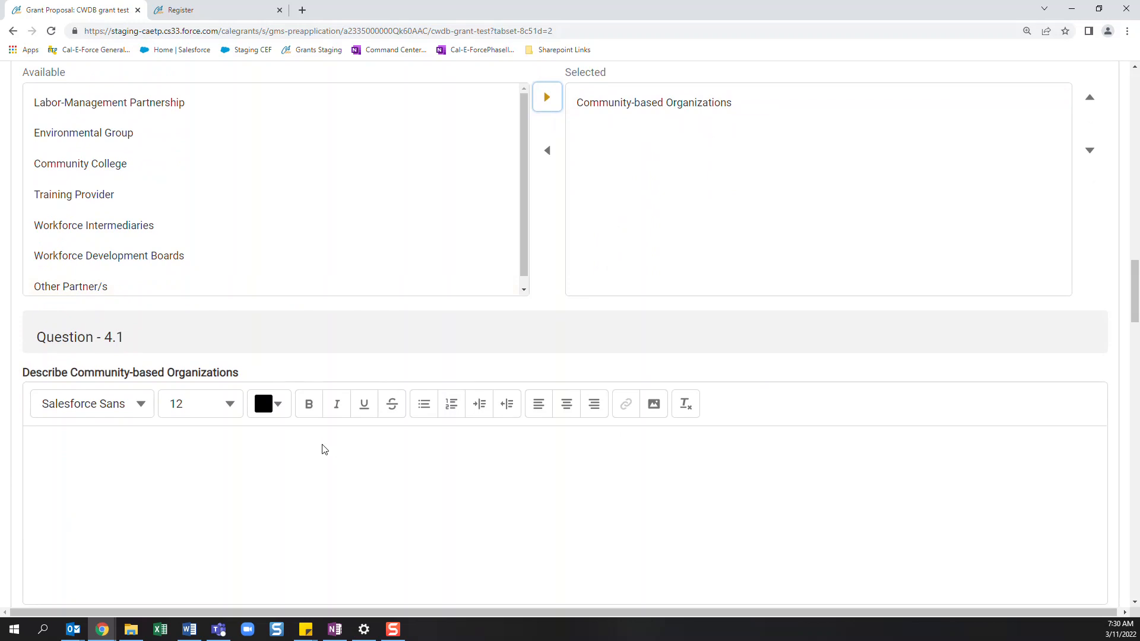
click(174, 503)
- Add Community College to the selected partner organizations in Question 4 and move it back to the available ones
scroll(172, 493, up, 1)
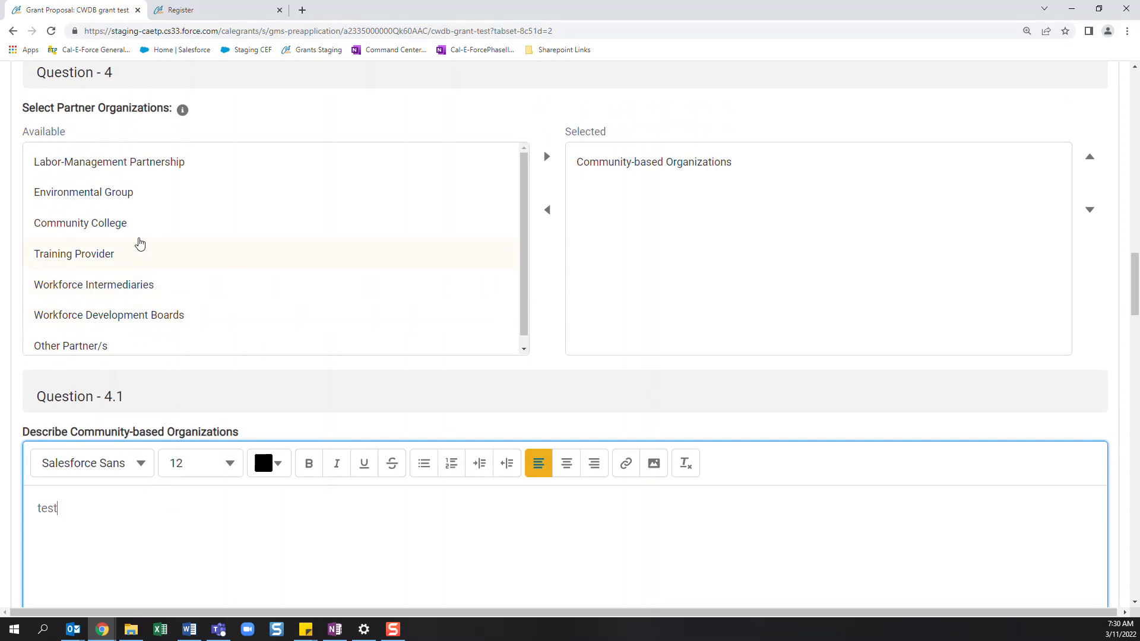
click(198, 230)
click(553, 168)
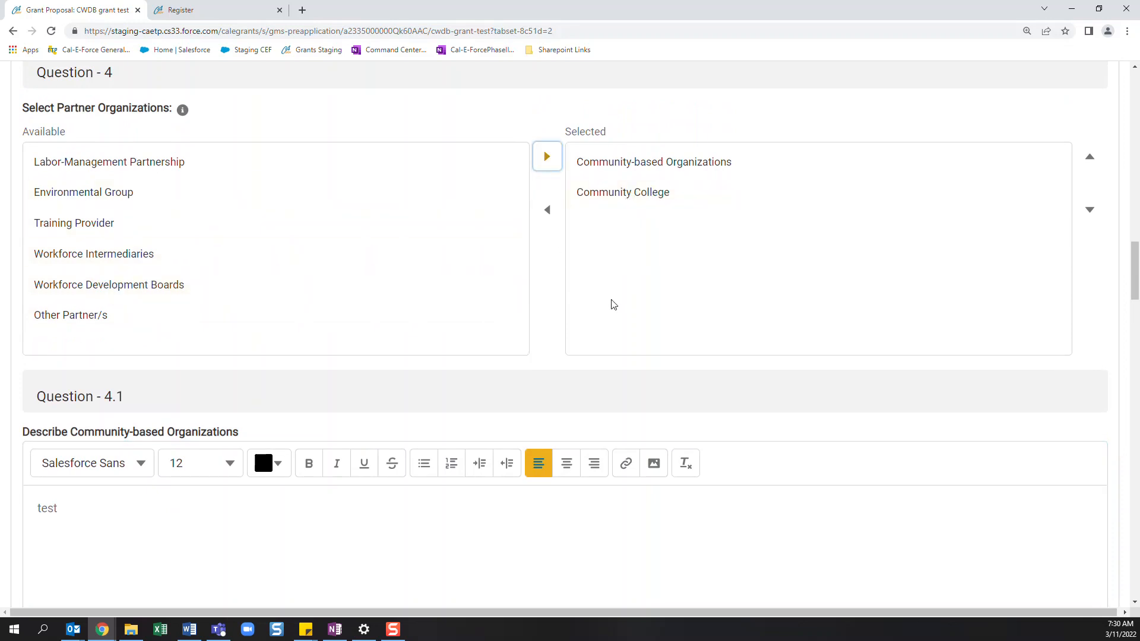
click(646, 194)
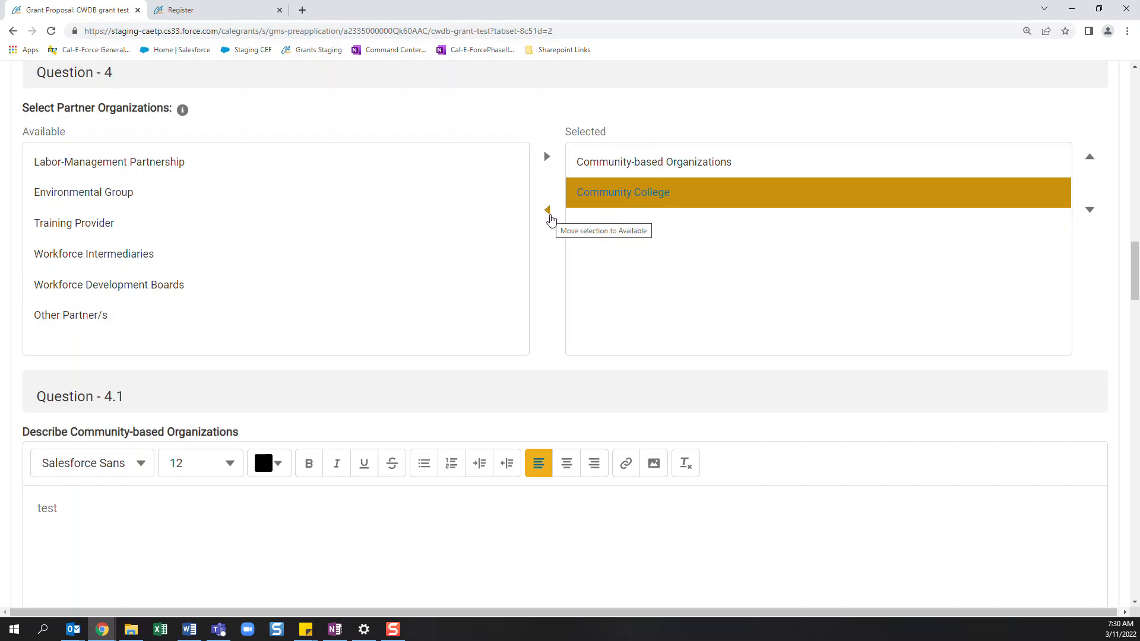
click(549, 211)
- Try marking several available partner organizations in Question 4 at once, from Labor-Management Partnership to Workforce Development Boards, and unmark them all
click(266, 233)
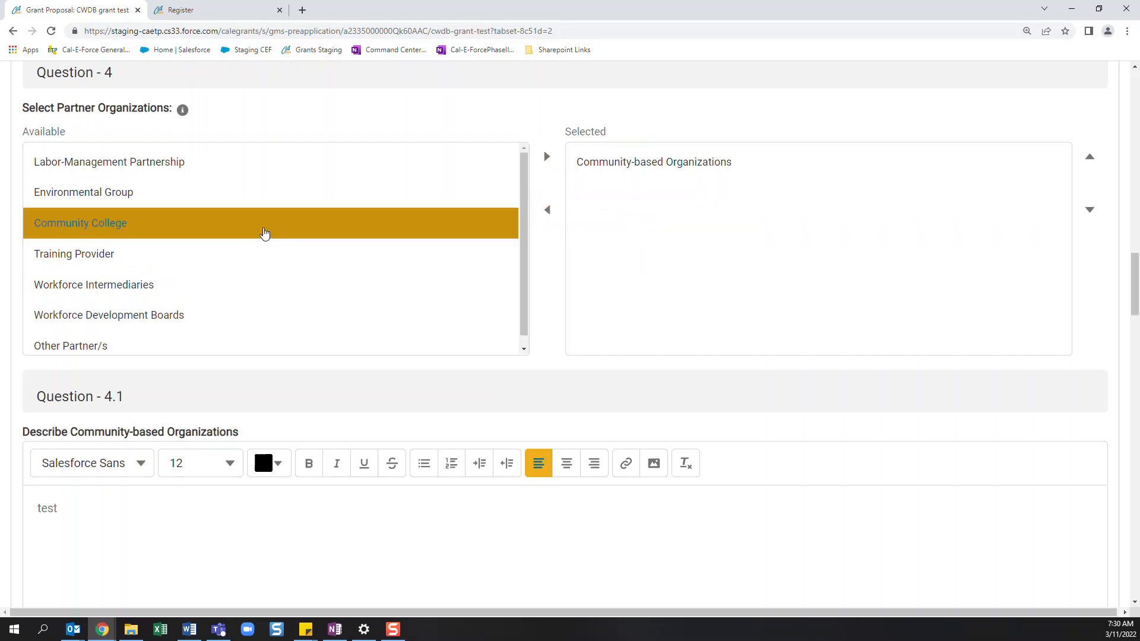
shift+click(239, 256)
shift+click(219, 291)
shift+click(205, 320)
shift+click(183, 204)
shift+click(175, 178)
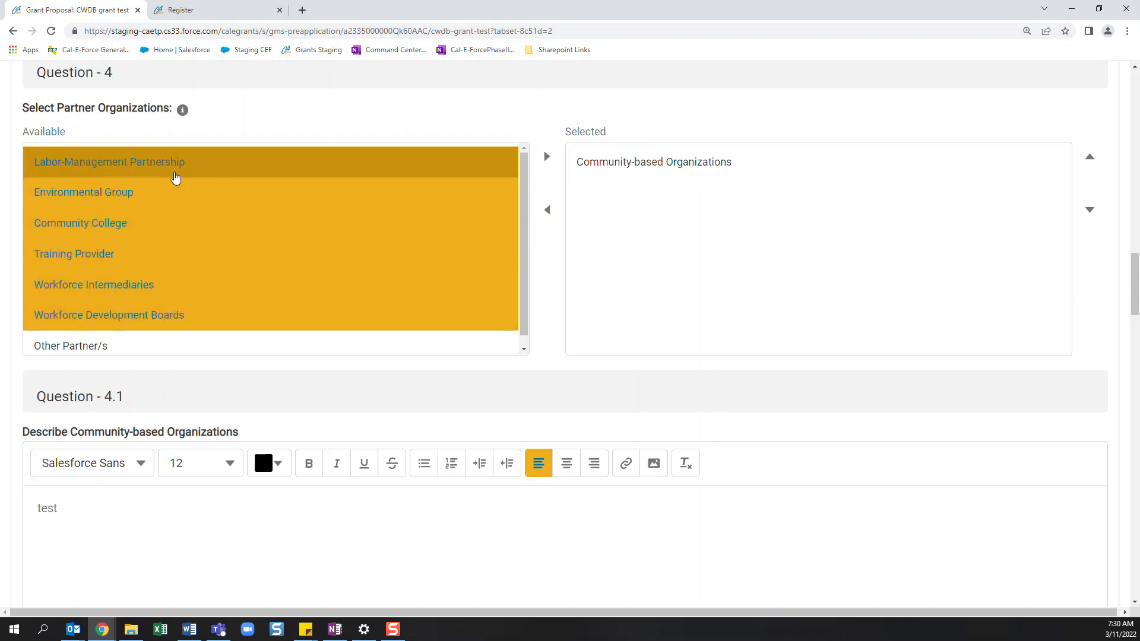
ctrl+click(174, 173)
ctrl+click(166, 194)
ctrl+click(157, 220)
ctrl+click(137, 280)
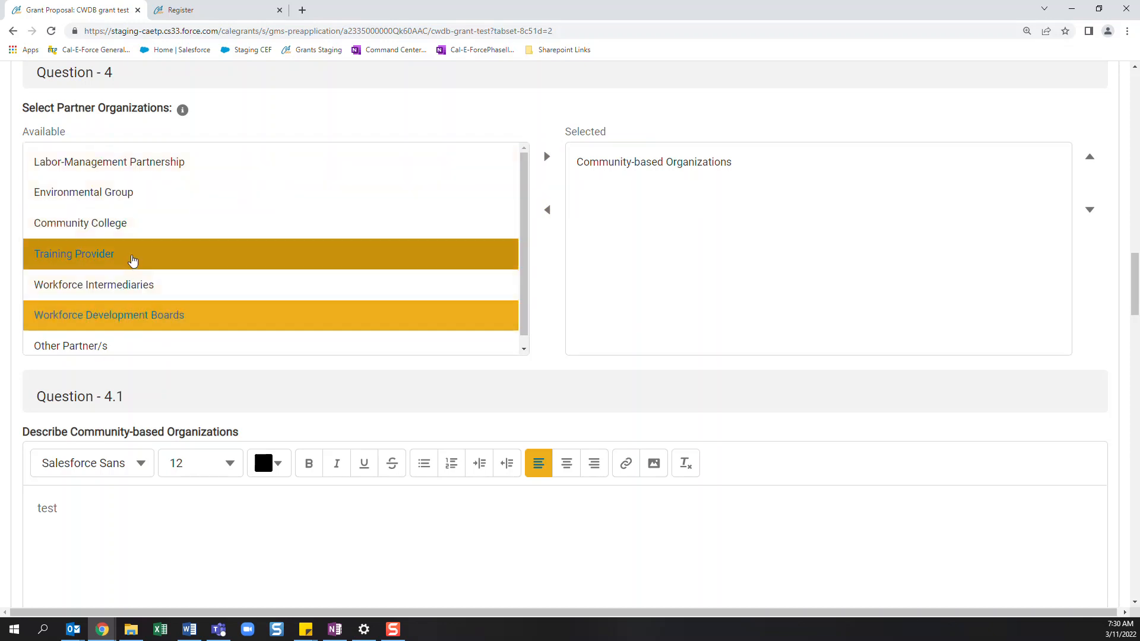
ctrl+click(132, 258)
ctrl+click(131, 323)
- Enter "test" as the answers to Question 5 on the proposed concept and Question 6 on equity
scroll(279, 356, down, 9)
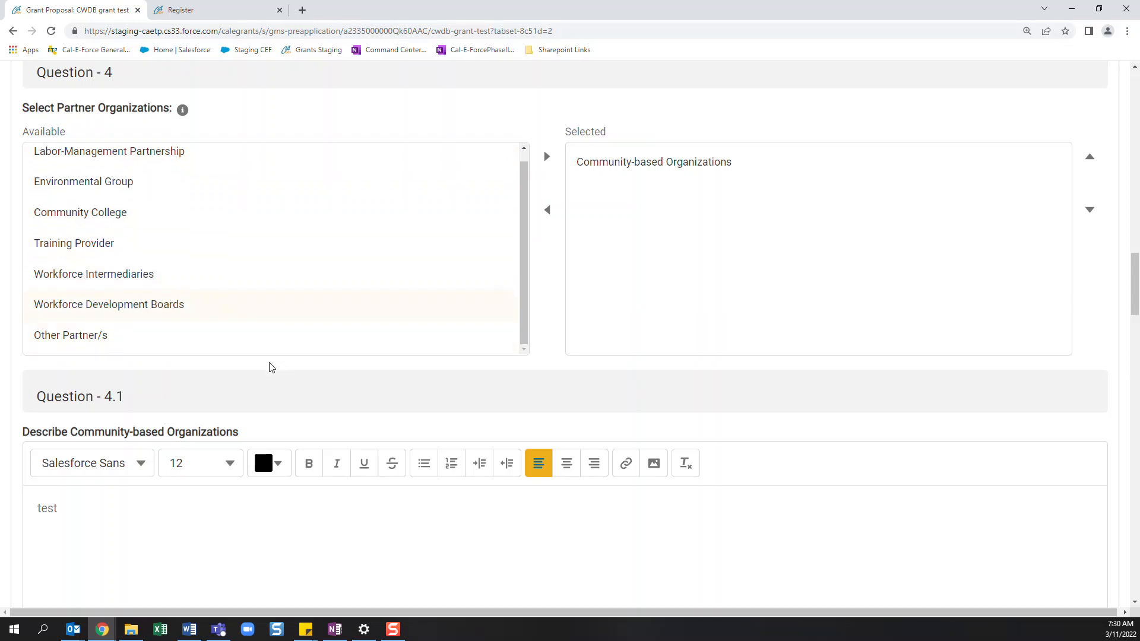
click(189, 354)
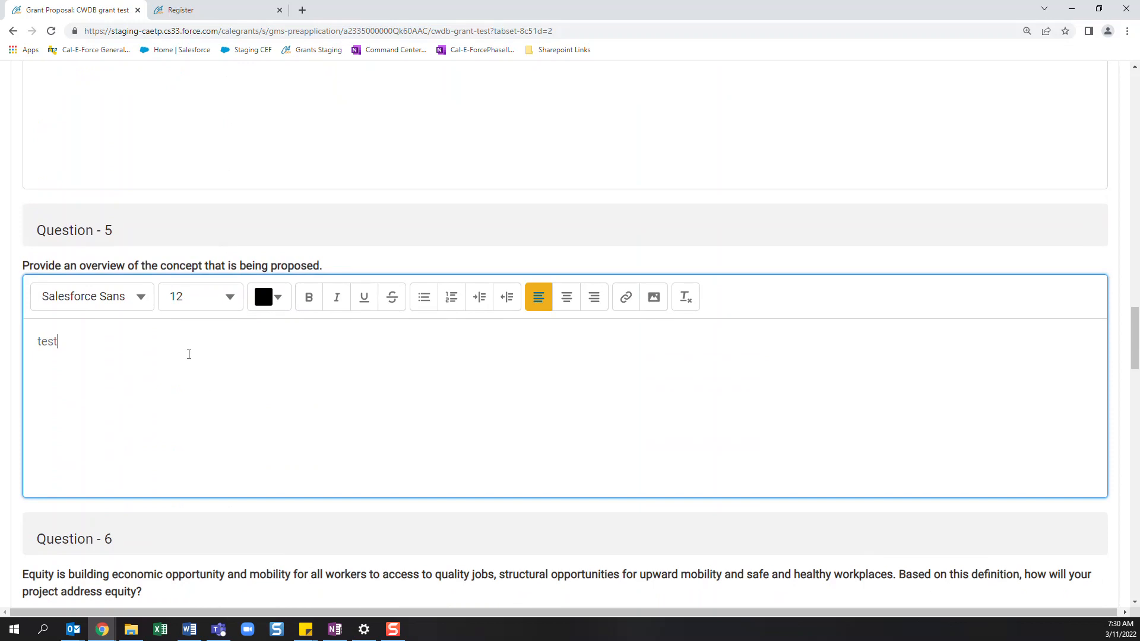
scroll(189, 355, down, 6)
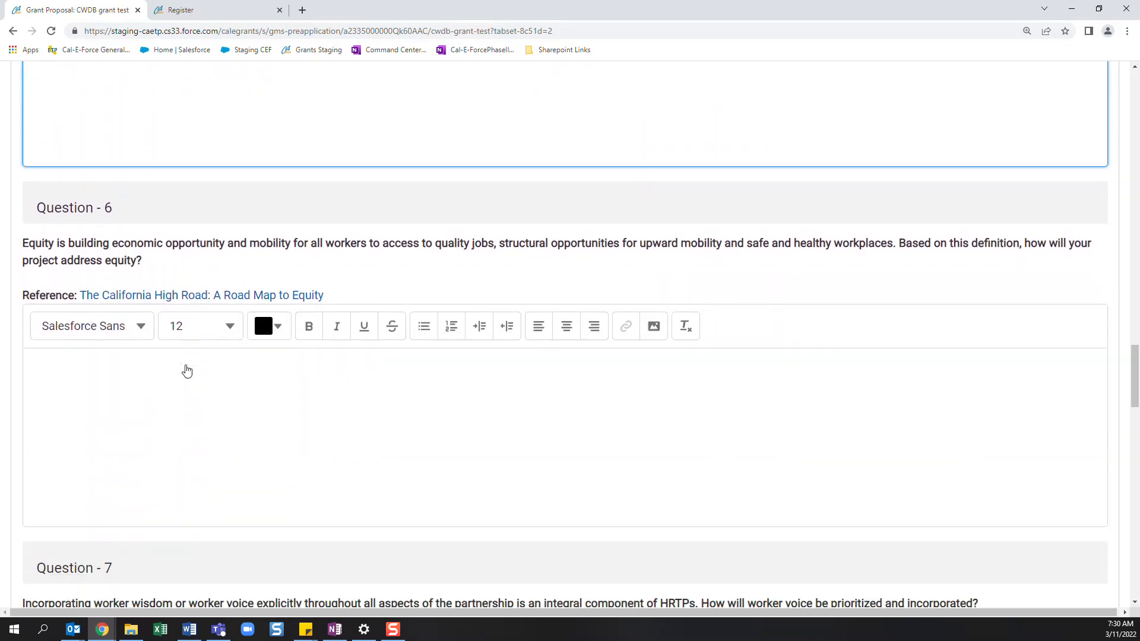
click(187, 371)
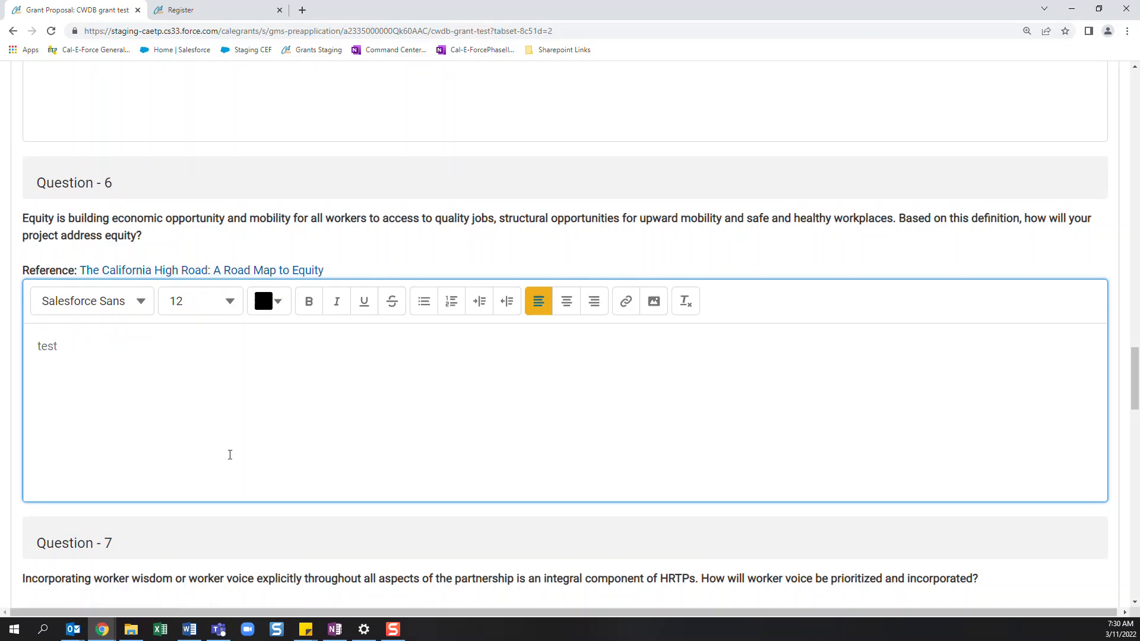
- Enter "test" as the answers to Question 7 on worker voice and Question 8 on job quality
scroll(229, 458, down, 4)
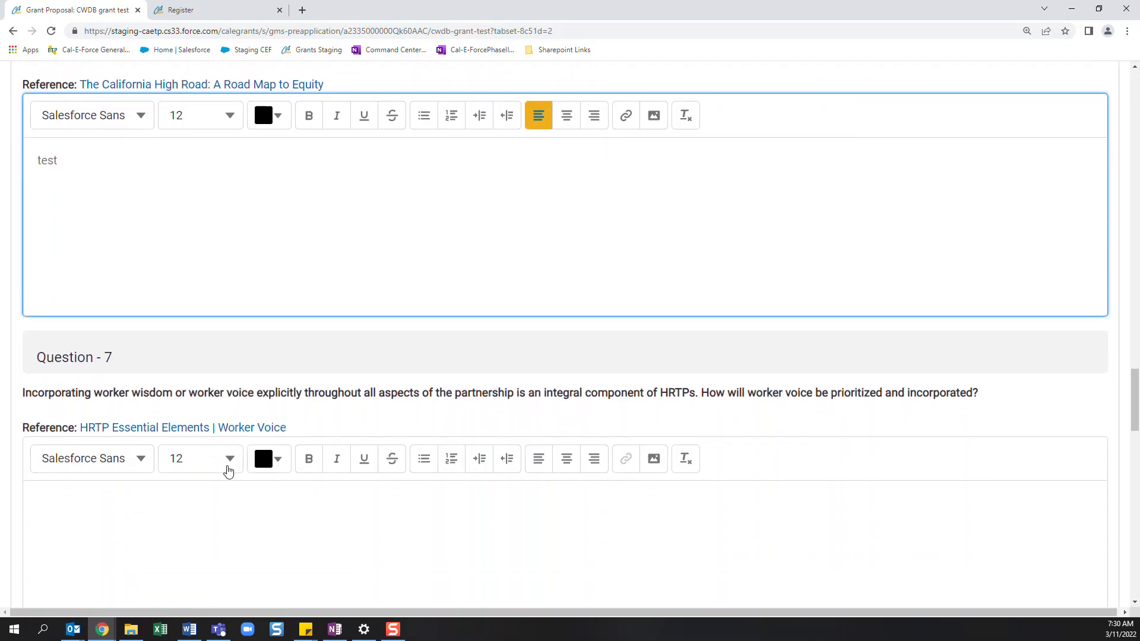
scroll(228, 473, down, 2)
click(200, 415)
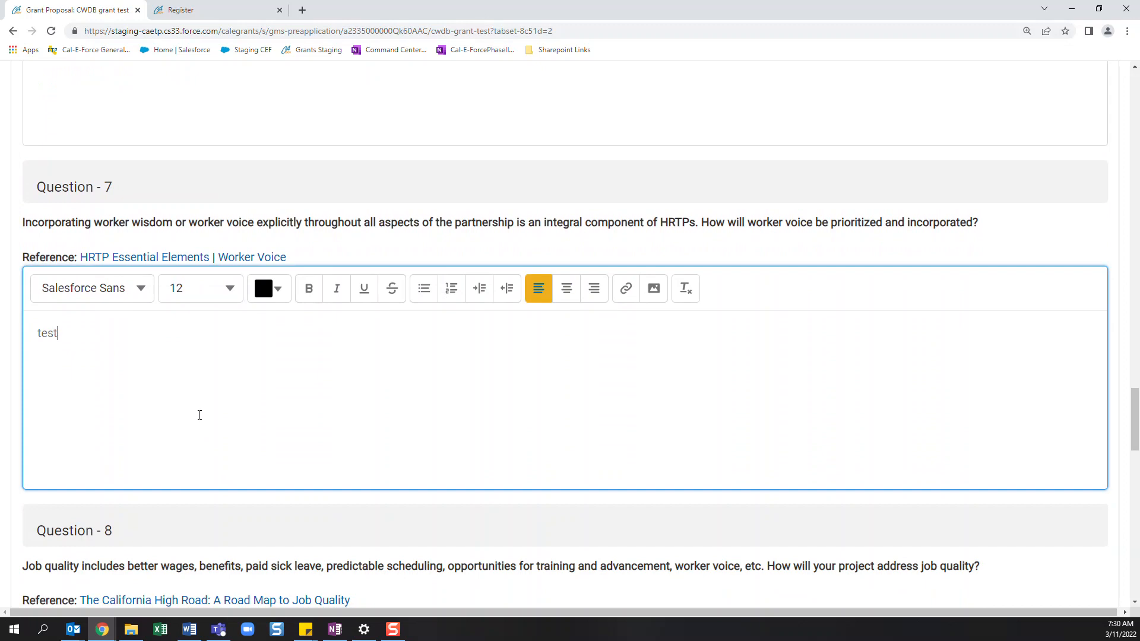
scroll(200, 415, down, 5)
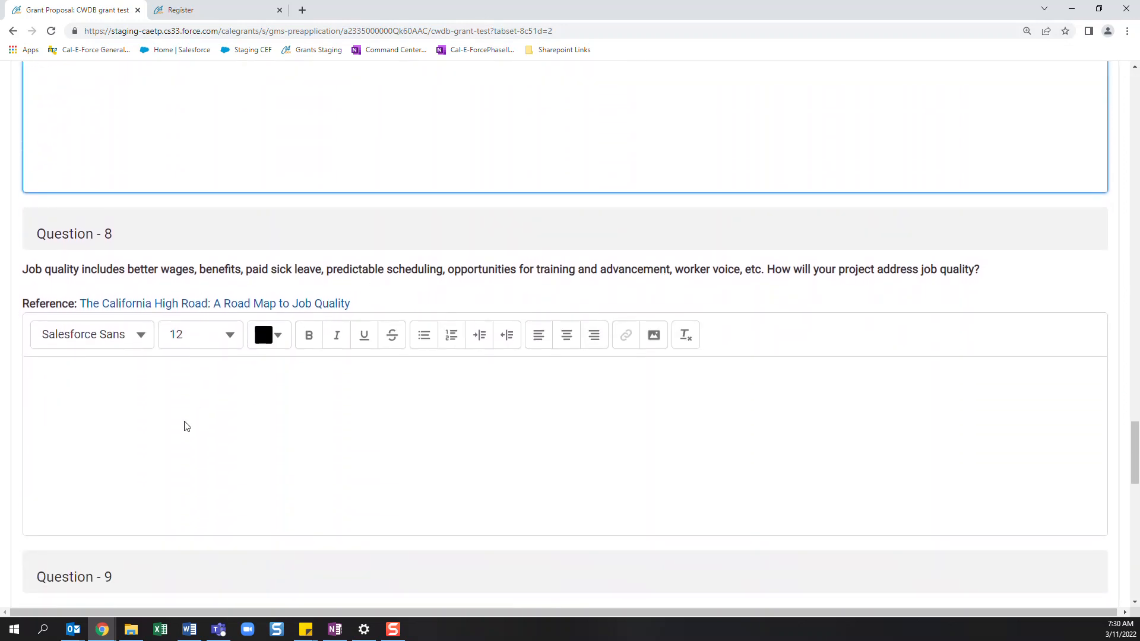
click(184, 427)
text(test)
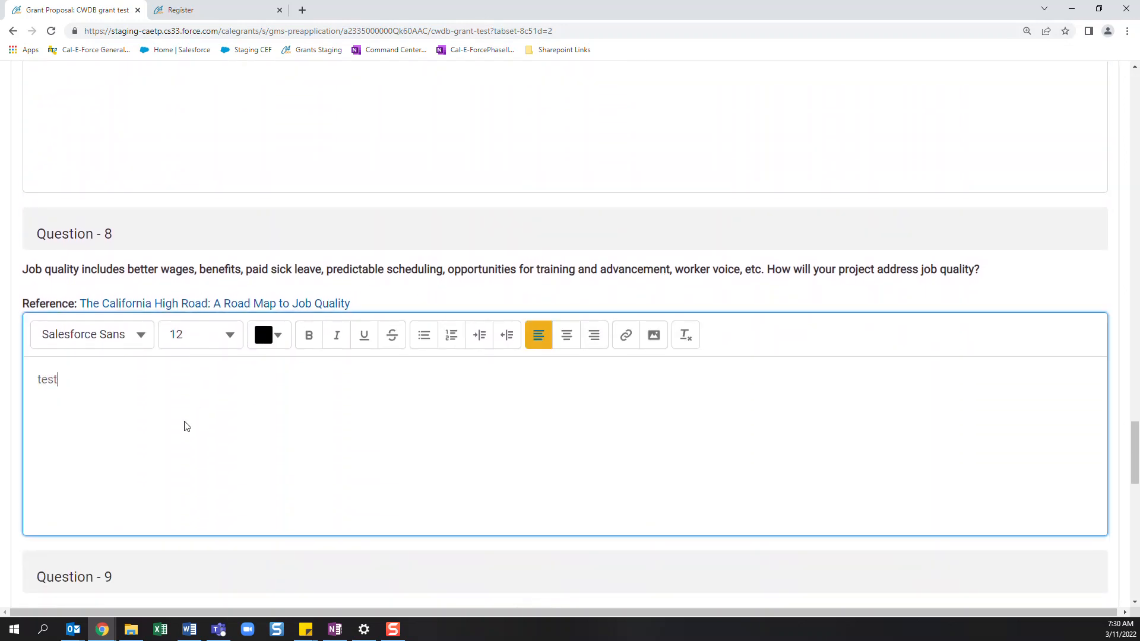
- Enter "test" as the answer to Question 9 on climate mitigation, adaptation and resilience
scroll(184, 427, down, 6)
click(183, 429)
scroll(183, 428, down, 6)
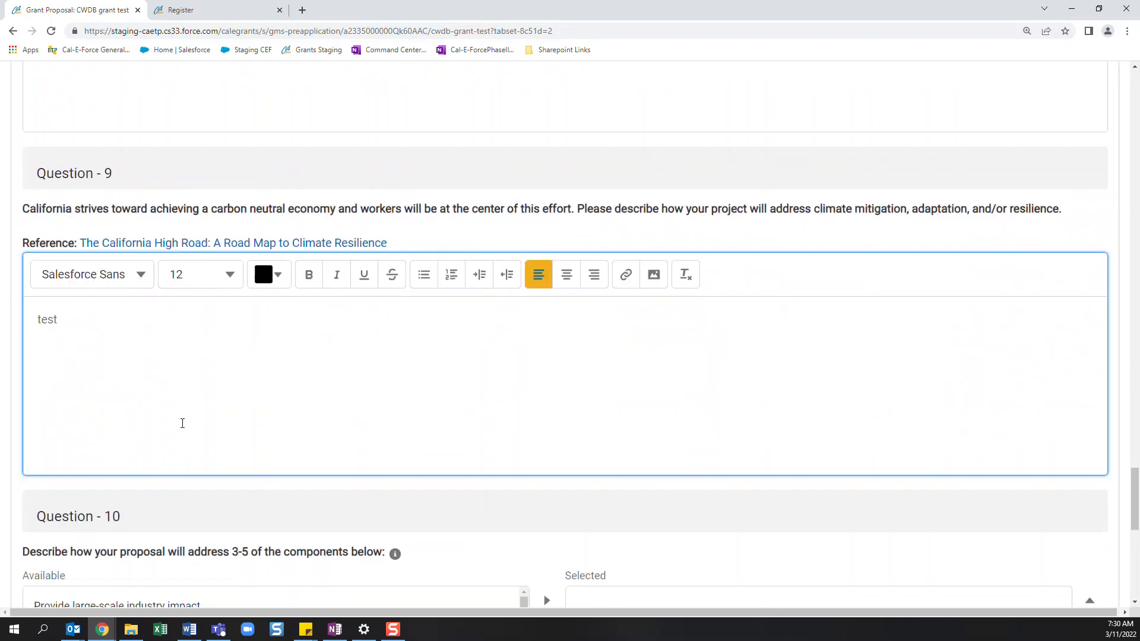
- Add the large-scale industry impact and the skill attainment for retention, upskilling or placement components to the Question 10 selection
scroll(274, 314, down, 3)
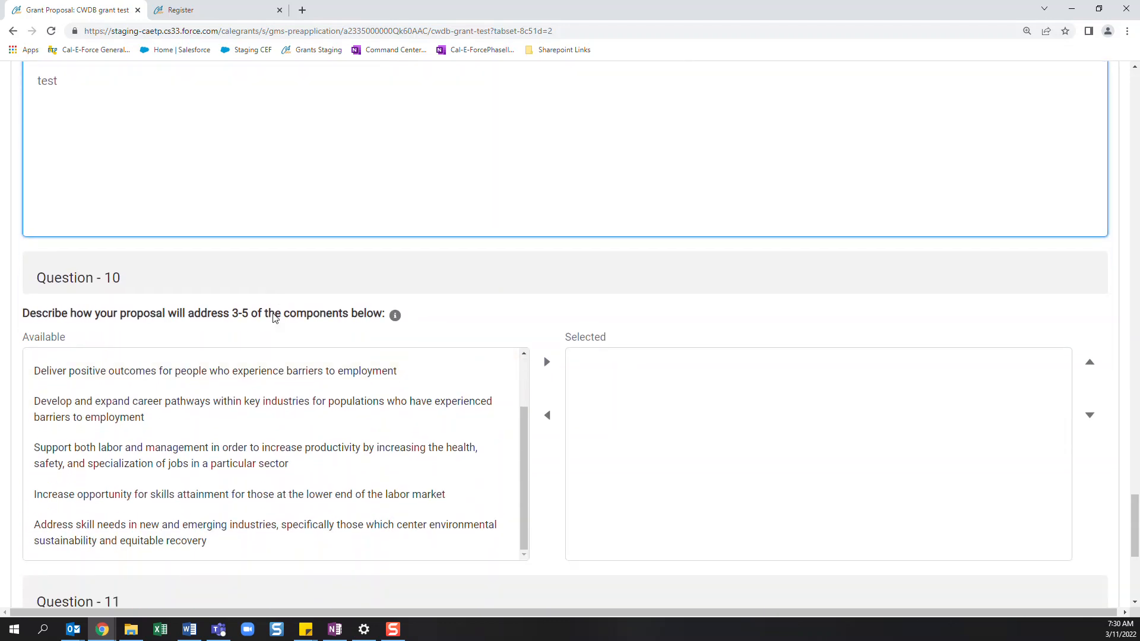
scroll(282, 357, up, 2)
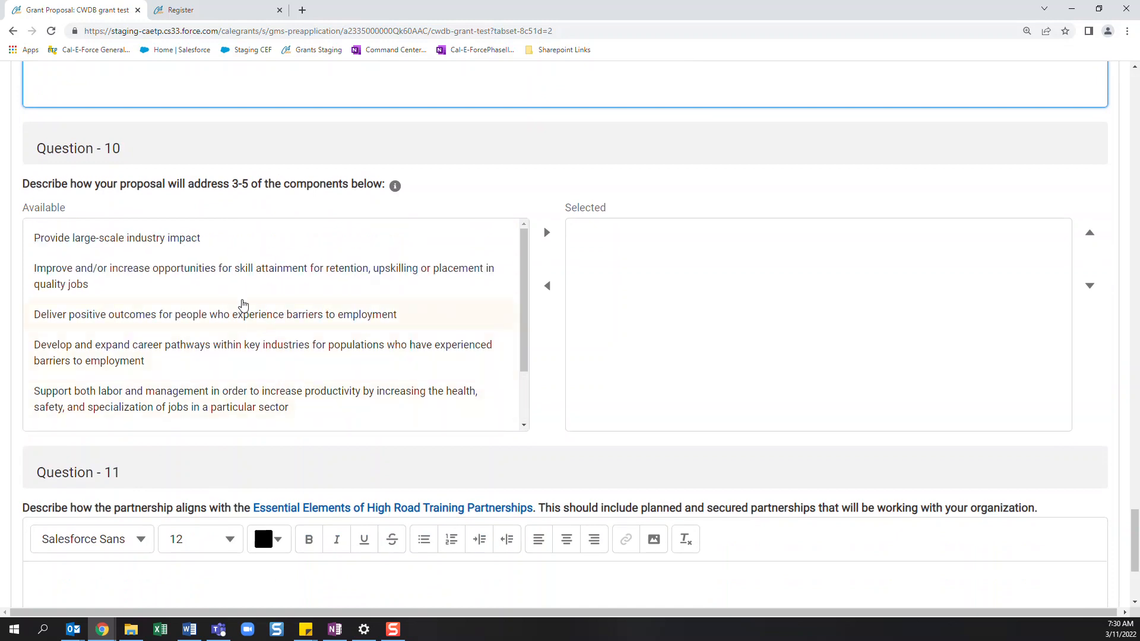
click(231, 248)
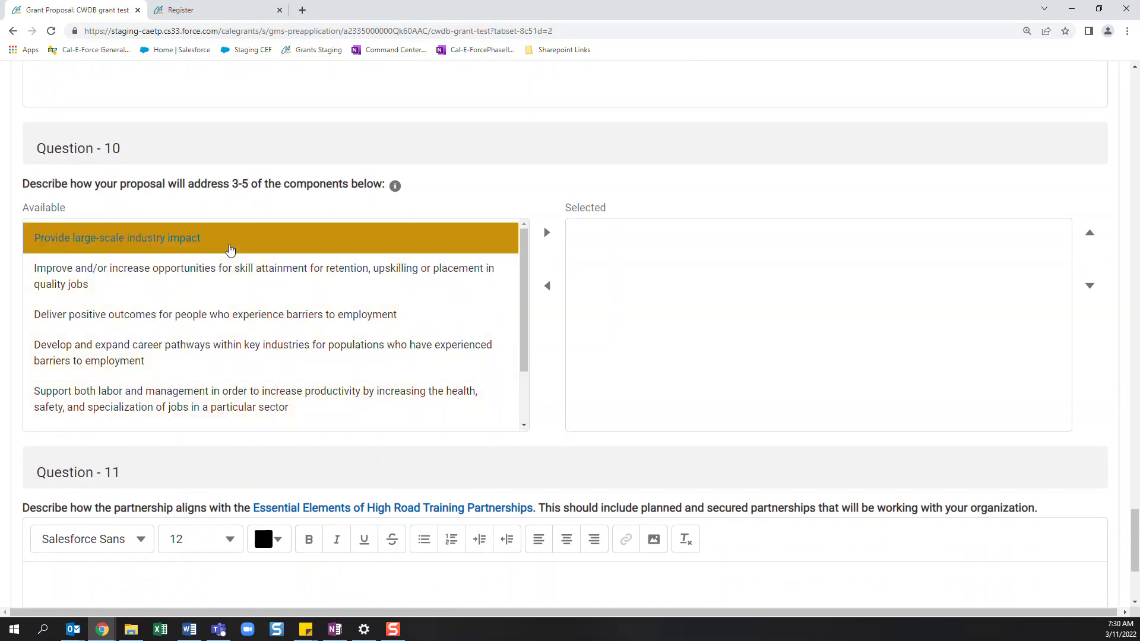
ctrl+click(303, 276)
click(549, 233)
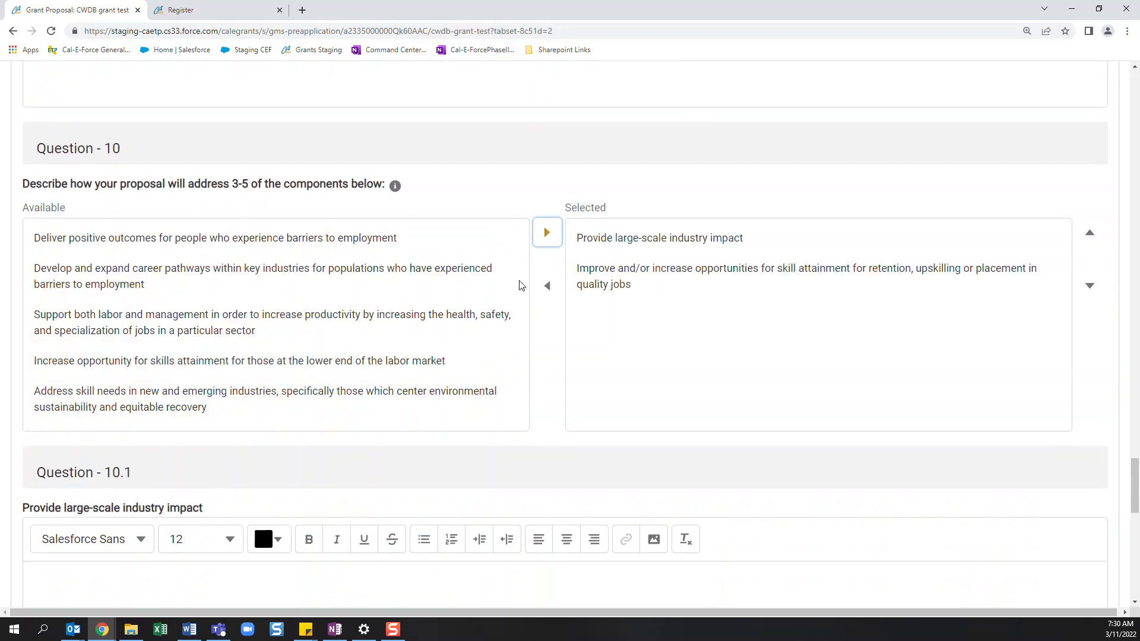
- Enter "test" as the answers to Question 10.1 on industry impact and Question 10.2 on skill attainment opportunities
scroll(416, 404, down, 3)
click(231, 497)
text(test)
scroll(231, 497, down, 3)
click(145, 551)
text(test)
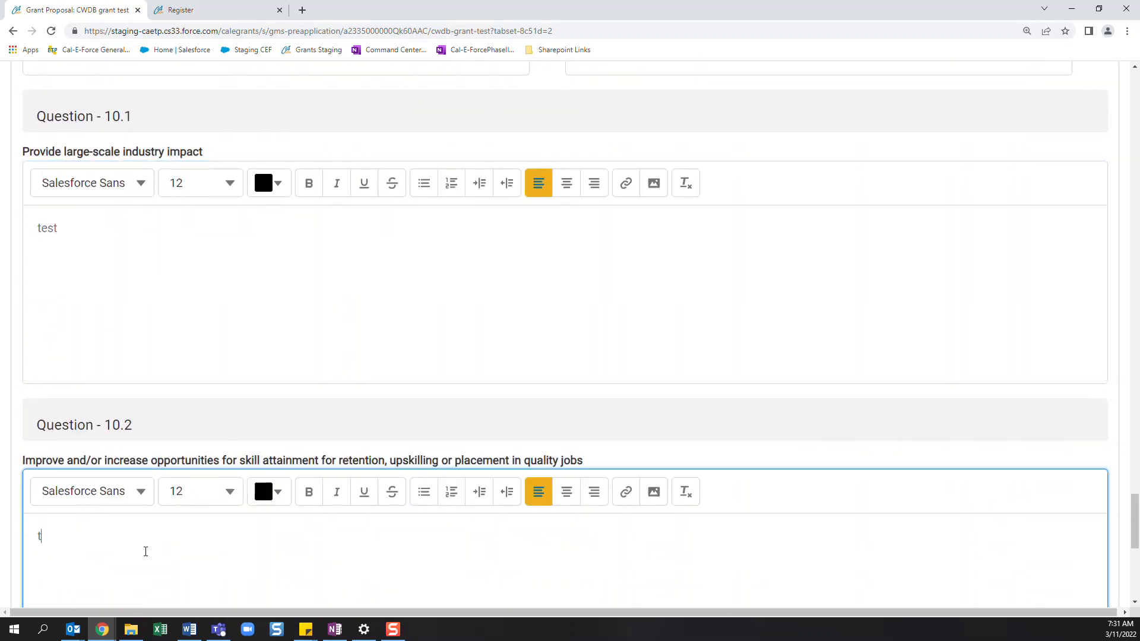
- Enter "test" as the answer to Question 11 on alignment with the Essential Elements of High Road Training Partnerships
scroll(146, 552, down, 7)
click(153, 498)
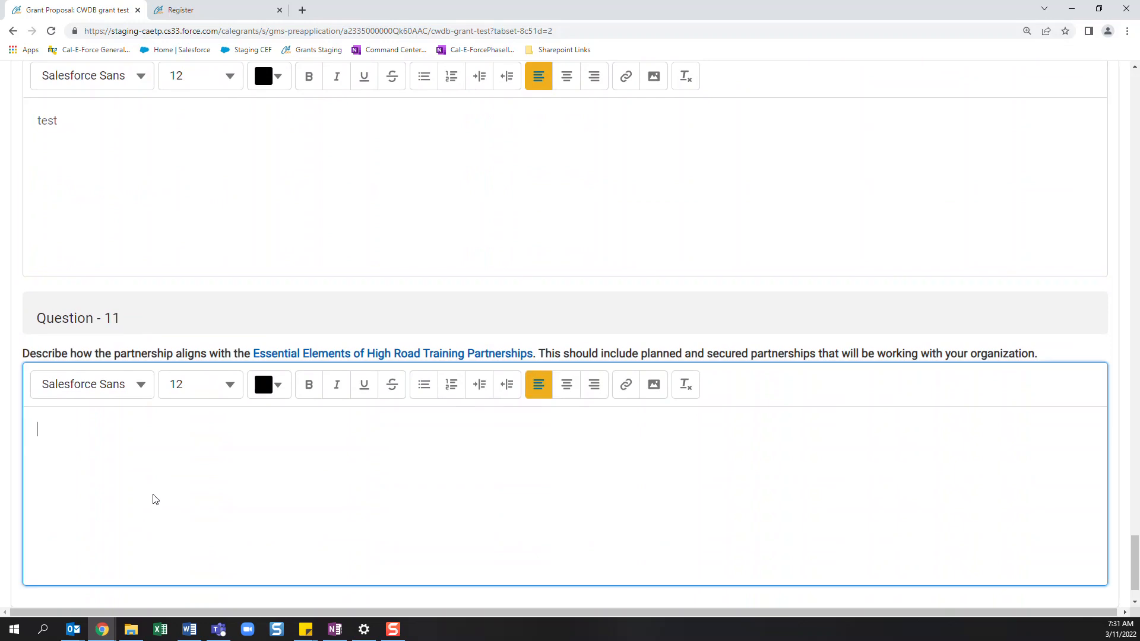
scroll(152, 499, down, 1)
text(test)
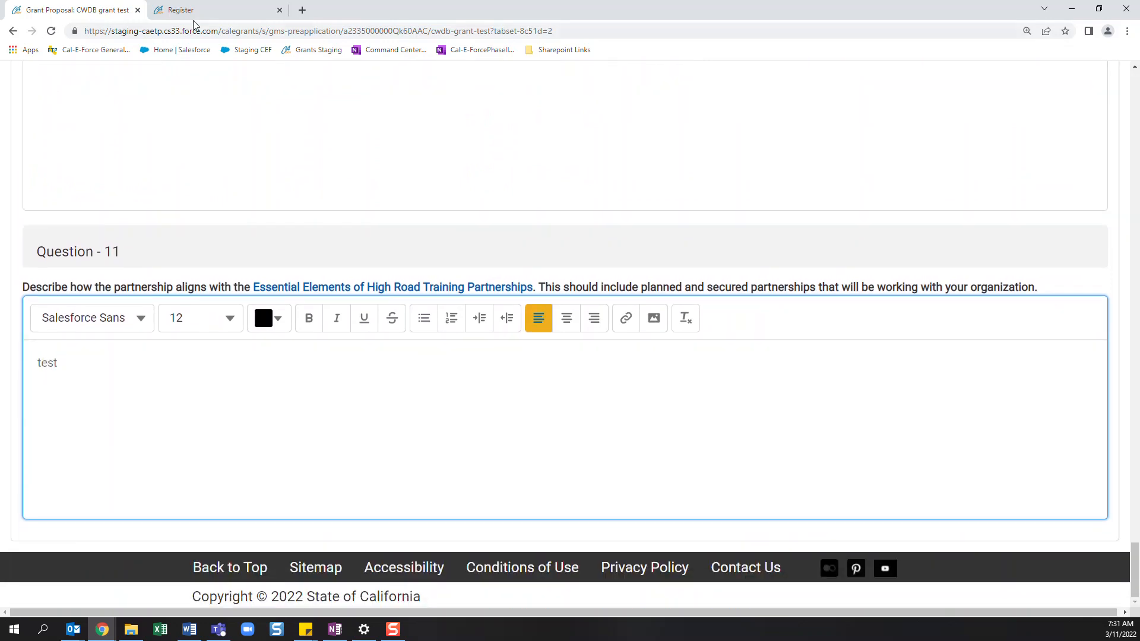
- Look back over the completed answers and save the Narrative section
scroll(263, 386, up, 5)
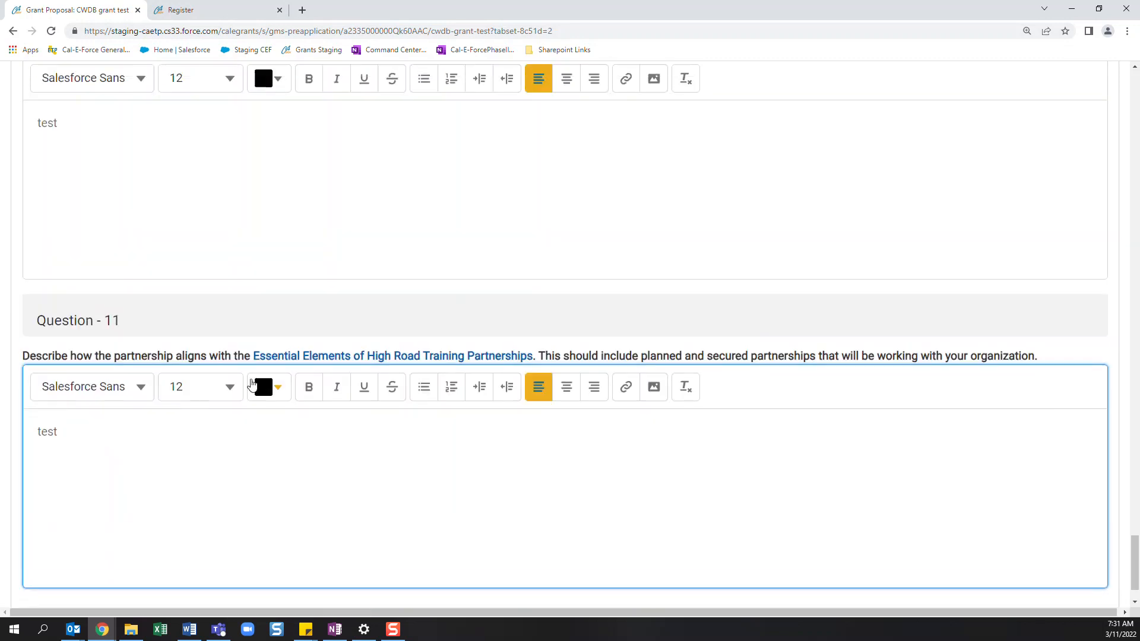
scroll(281, 405, up, 7)
scroll(257, 359, up, 2)
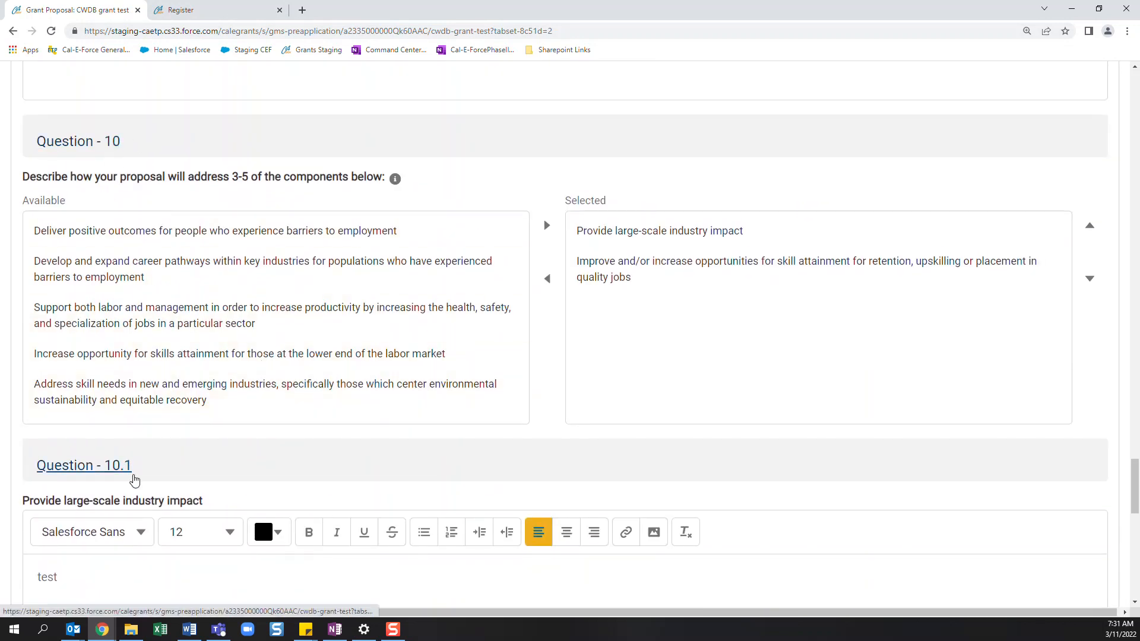
scroll(214, 481, down, 4)
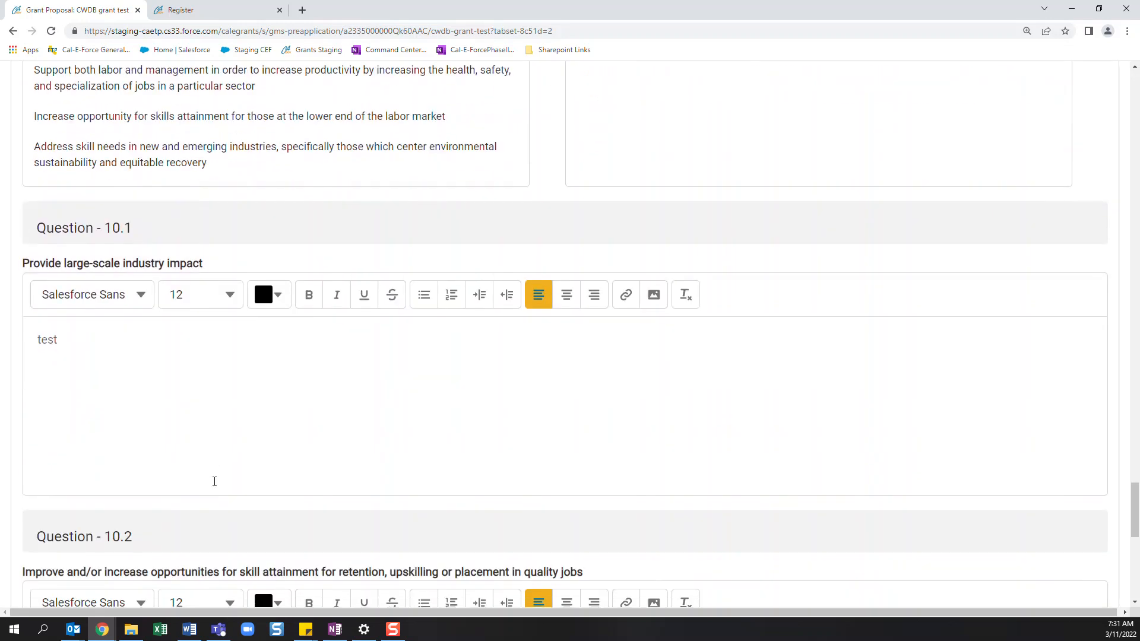
scroll(214, 481, up, 12)
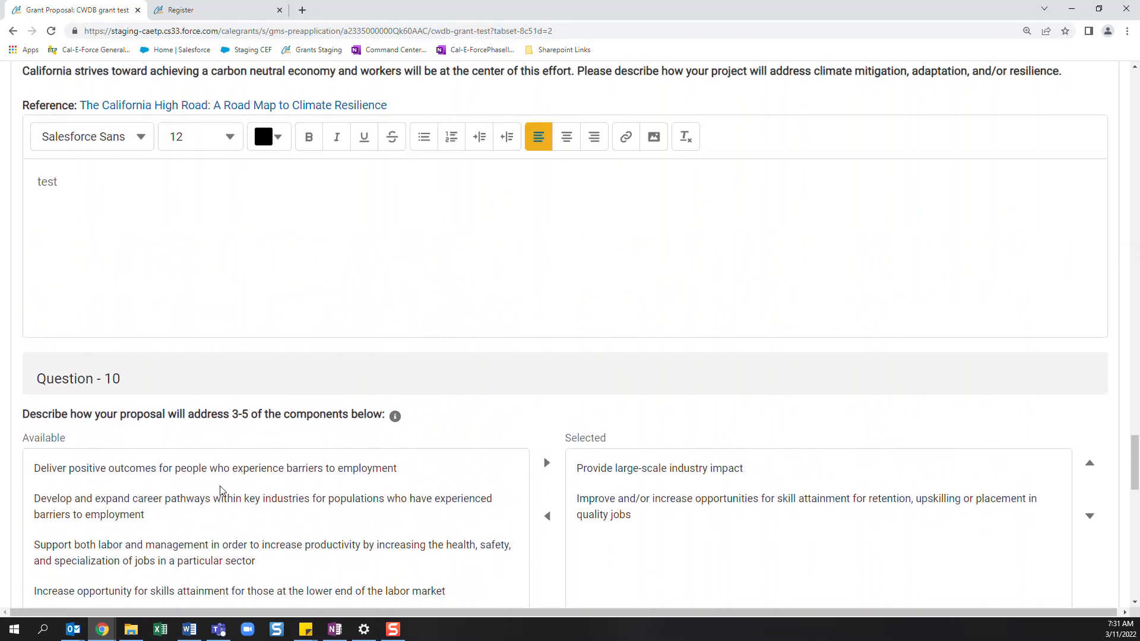
scroll(227, 488, up, 20)
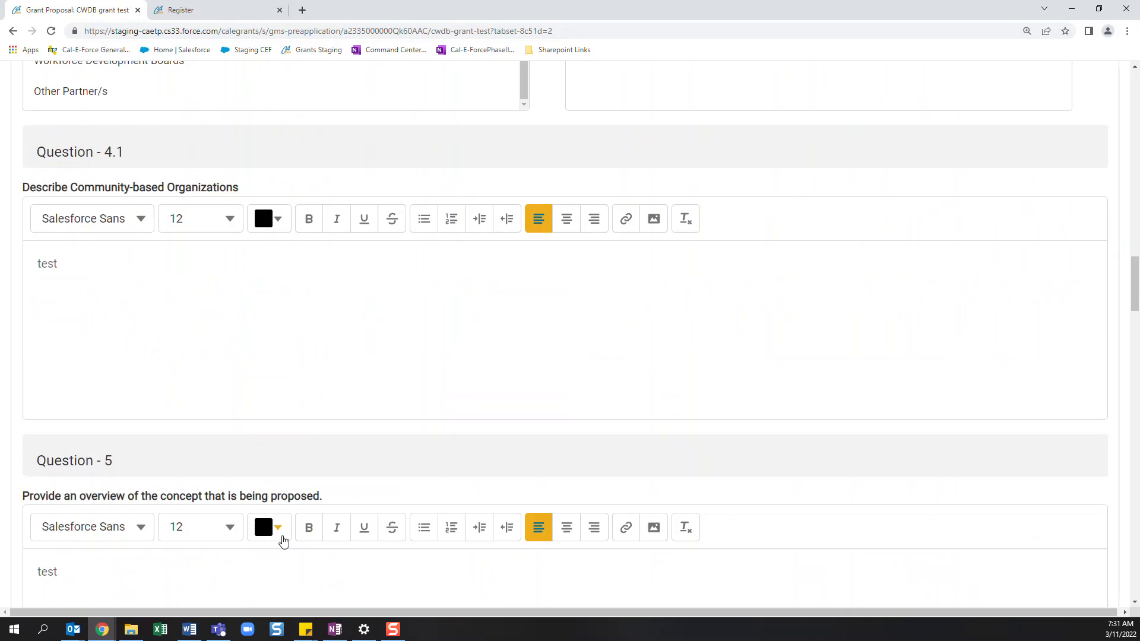
scroll(284, 541, up, 20)
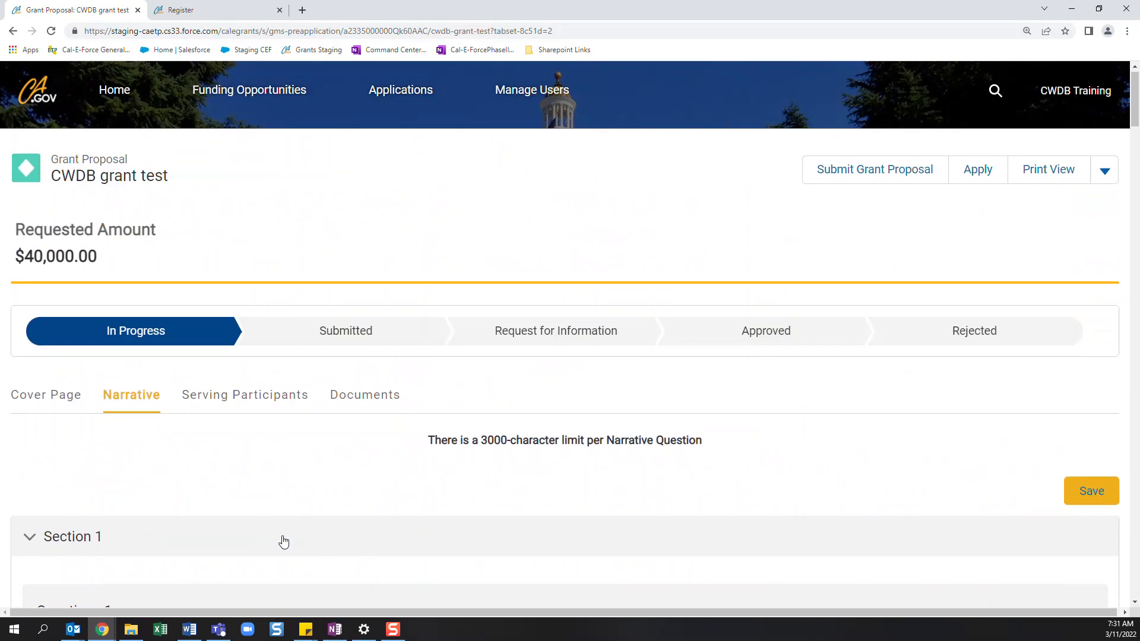
scroll(243, 479, down, 2)
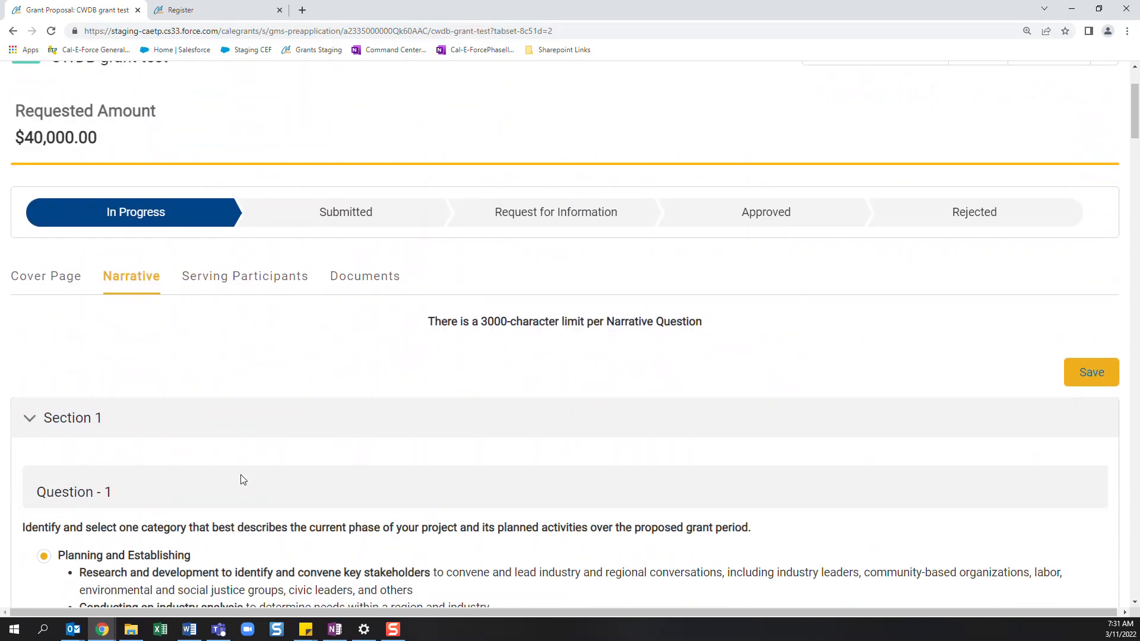
click(1090, 376)
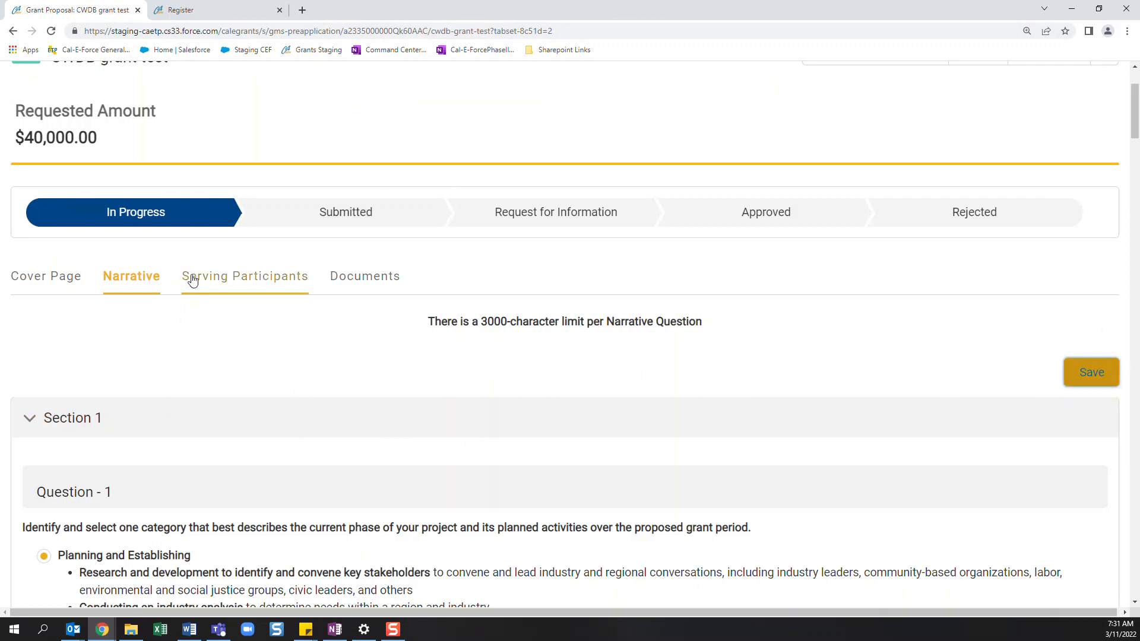
- Examine the Serving Participants questions and the cover page field stating whether the project serves participants
click(224, 279)
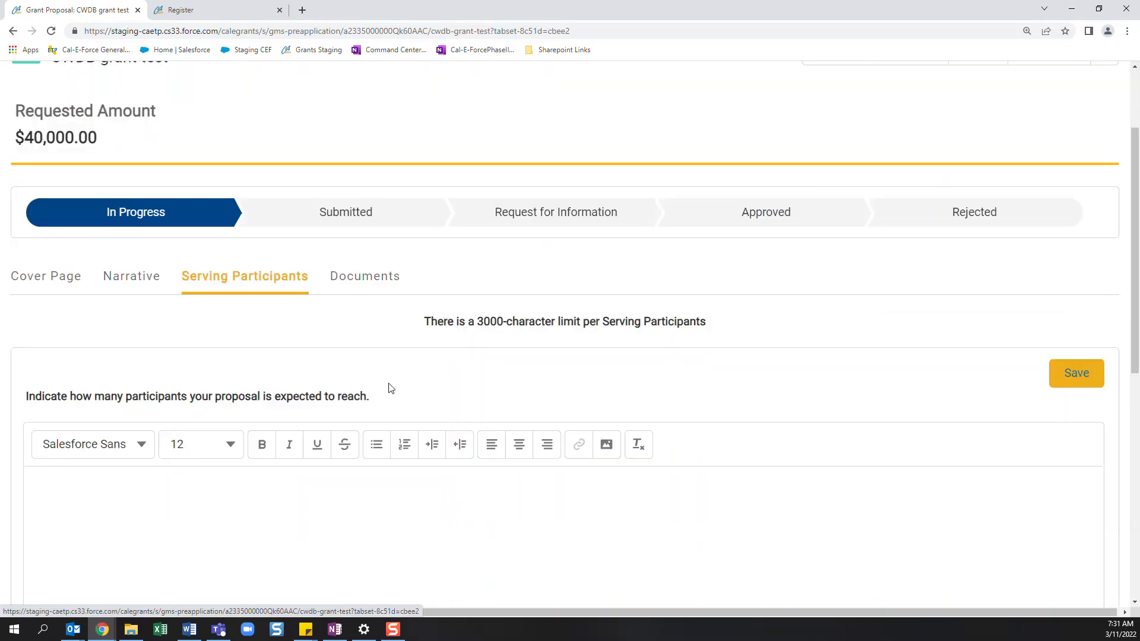
scroll(394, 395, down, 1)
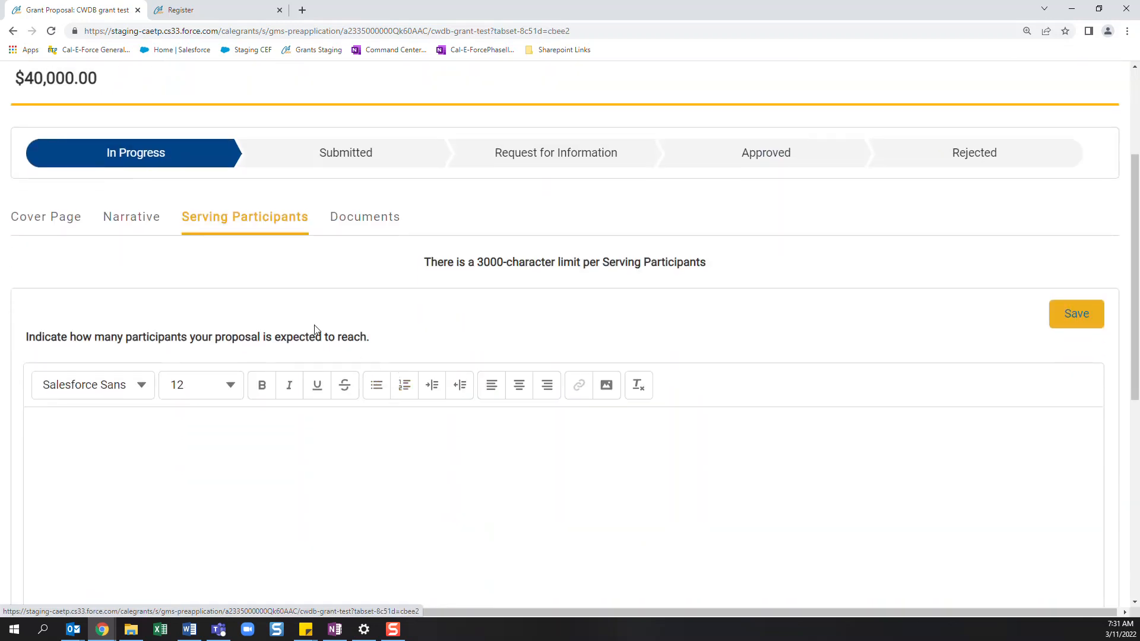
click(66, 217)
scroll(197, 369, down, 1)
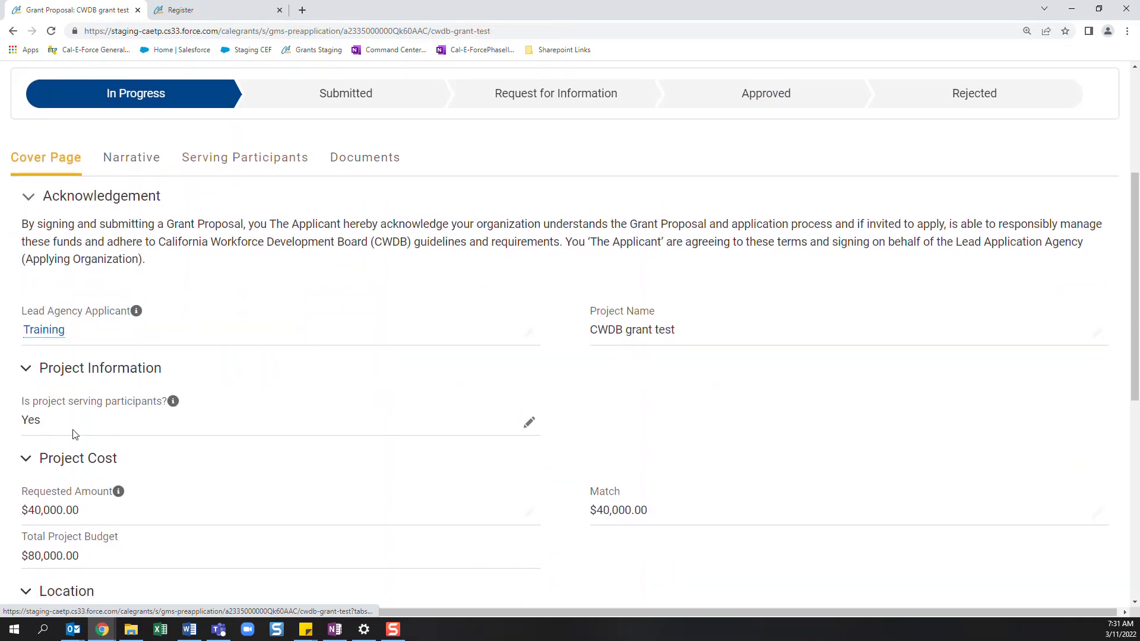
click(257, 150)
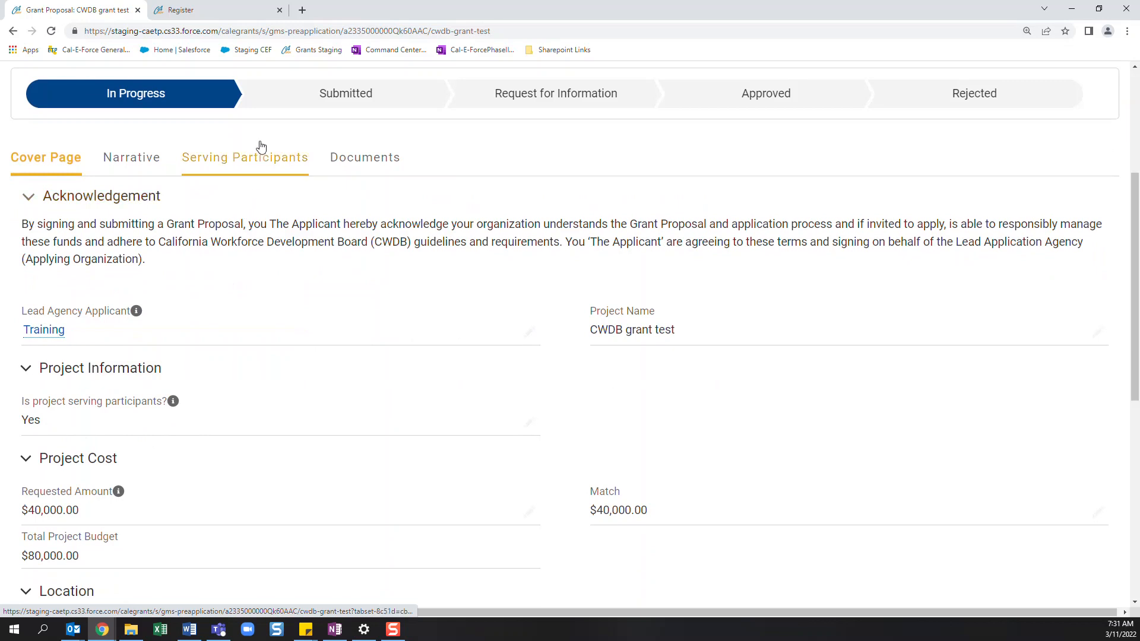
scroll(465, 398, down, 5)
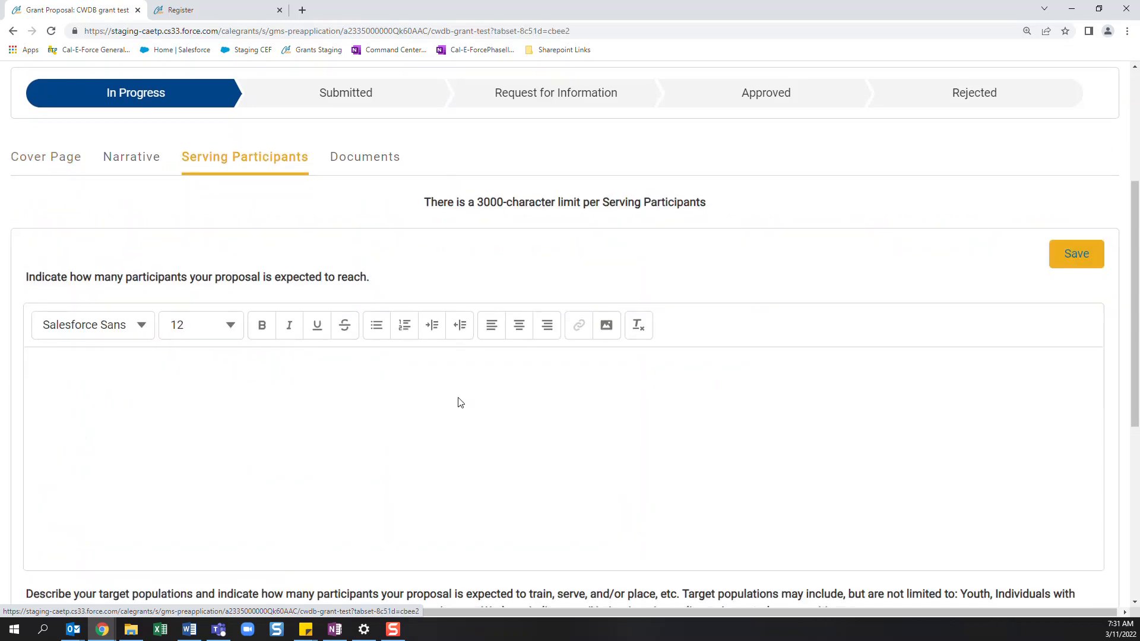
scroll(455, 408, up, 5)
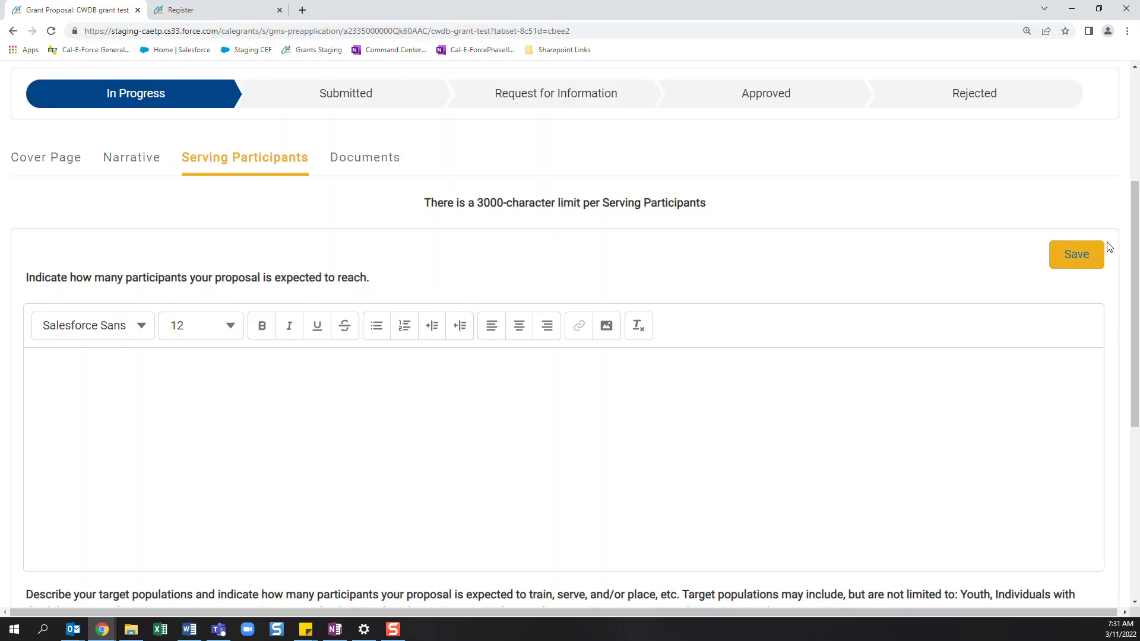
- Try to save the Serving Participants section with its questions left blank
click(1088, 257)
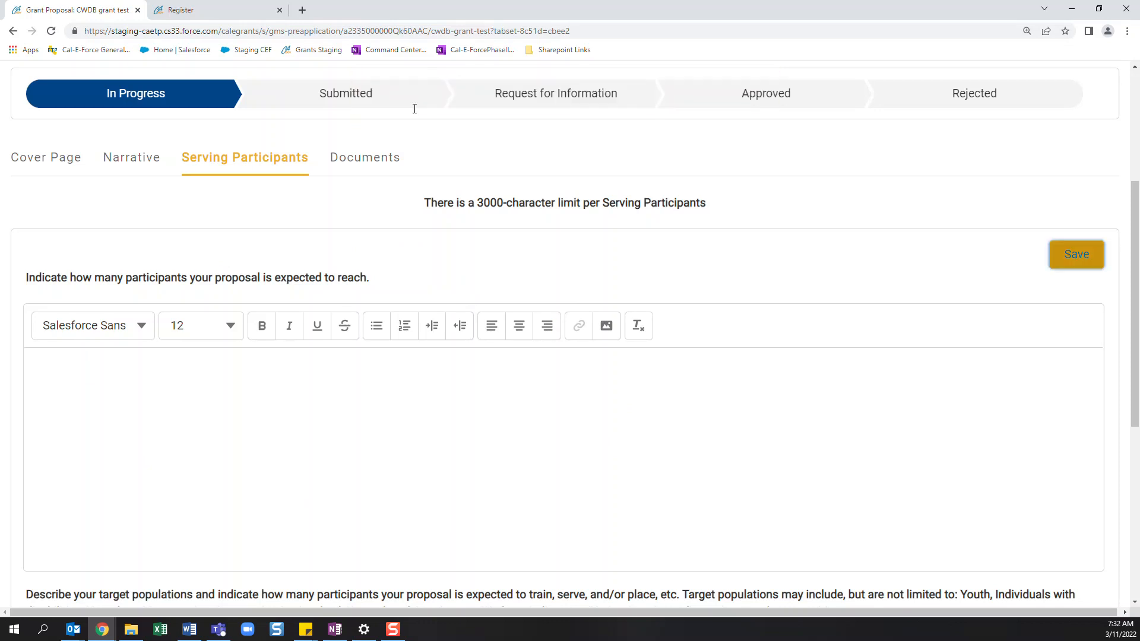
click(1056, 257)
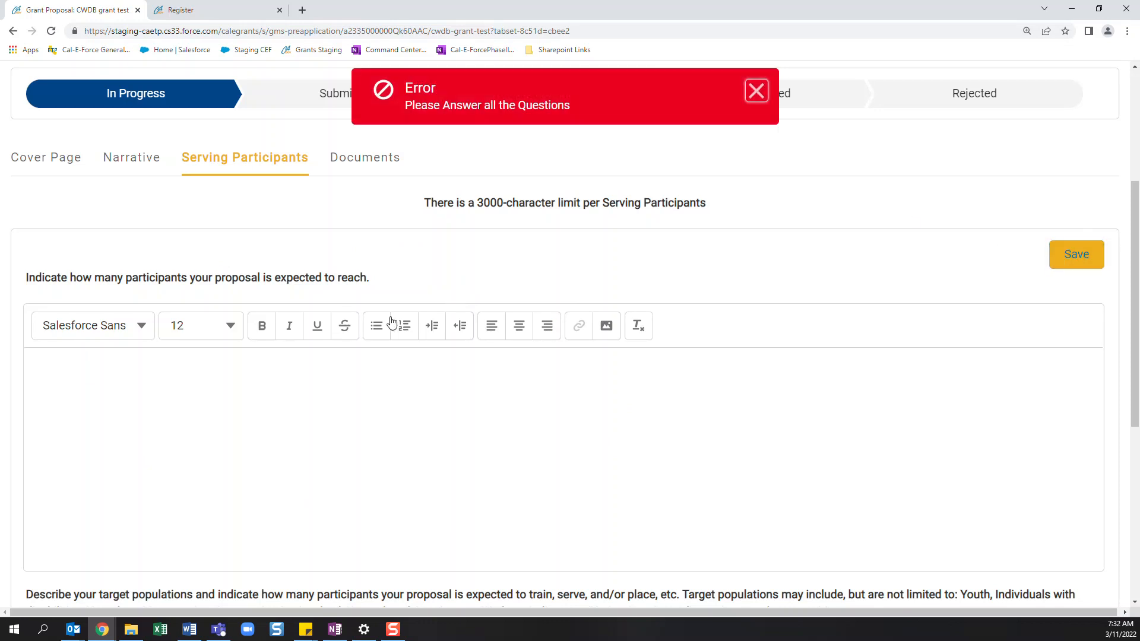
scroll(516, 238, up, 4)
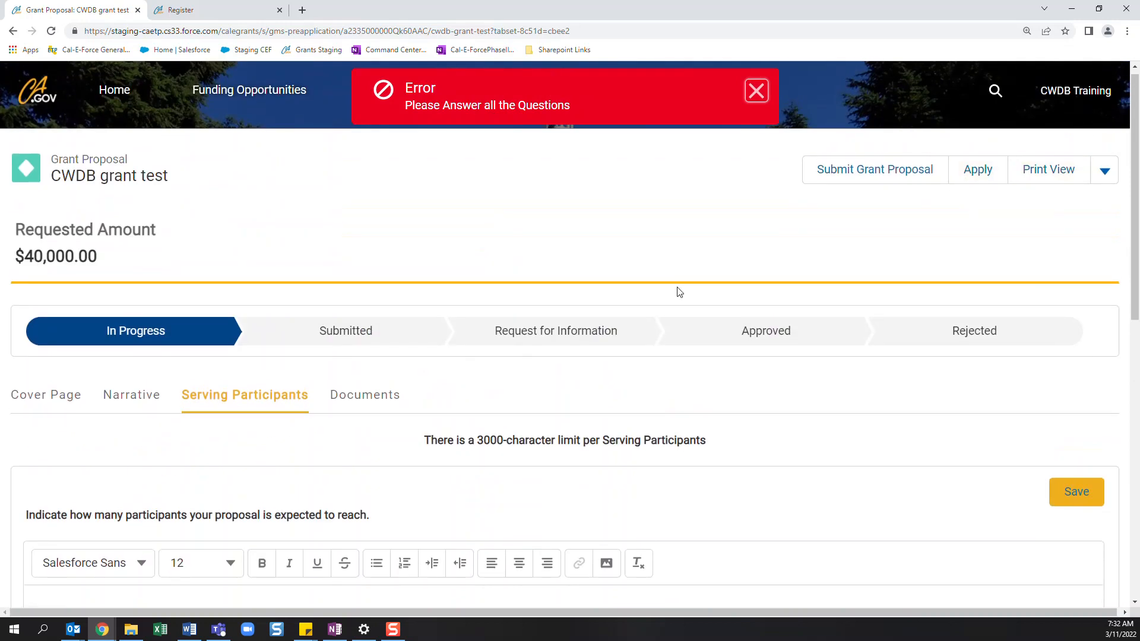
- Enter "test" as the answer on how many participants the proposal is expected to reach
scroll(659, 338, down, 3)
click(376, 447)
text(test)
key(ctrl+a)
key(BackSpace)
text(test)
- Enter placeholder text as the answer describing the target populations and save the Serving Participants section
scroll(168, 416, down, 7)
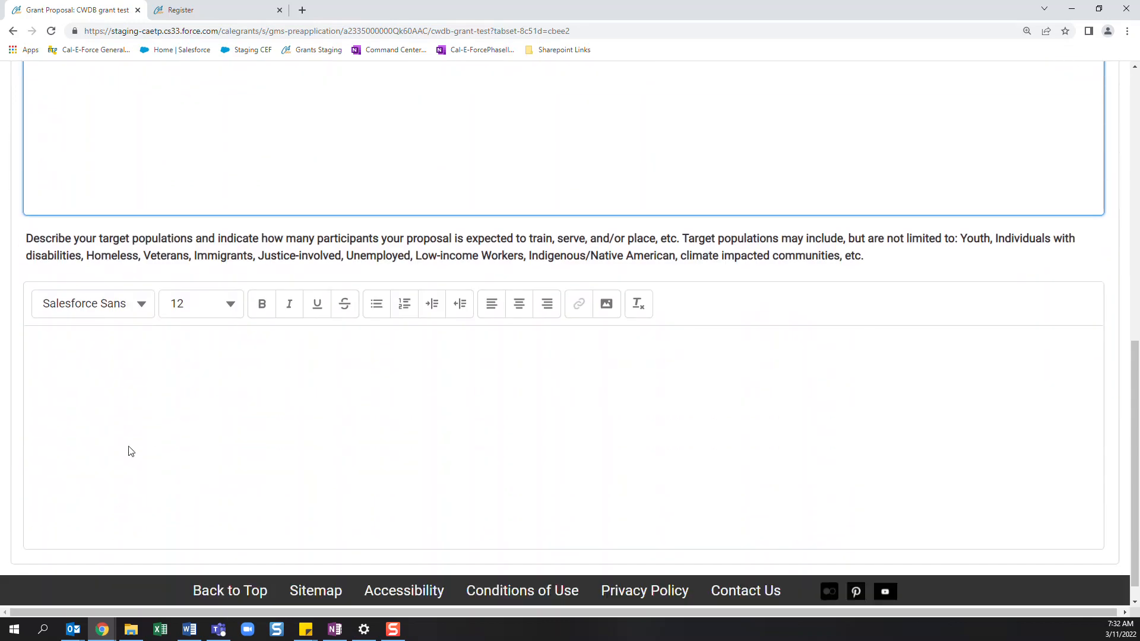
click(131, 451)
text(te)
scroll(131, 451, up, 7)
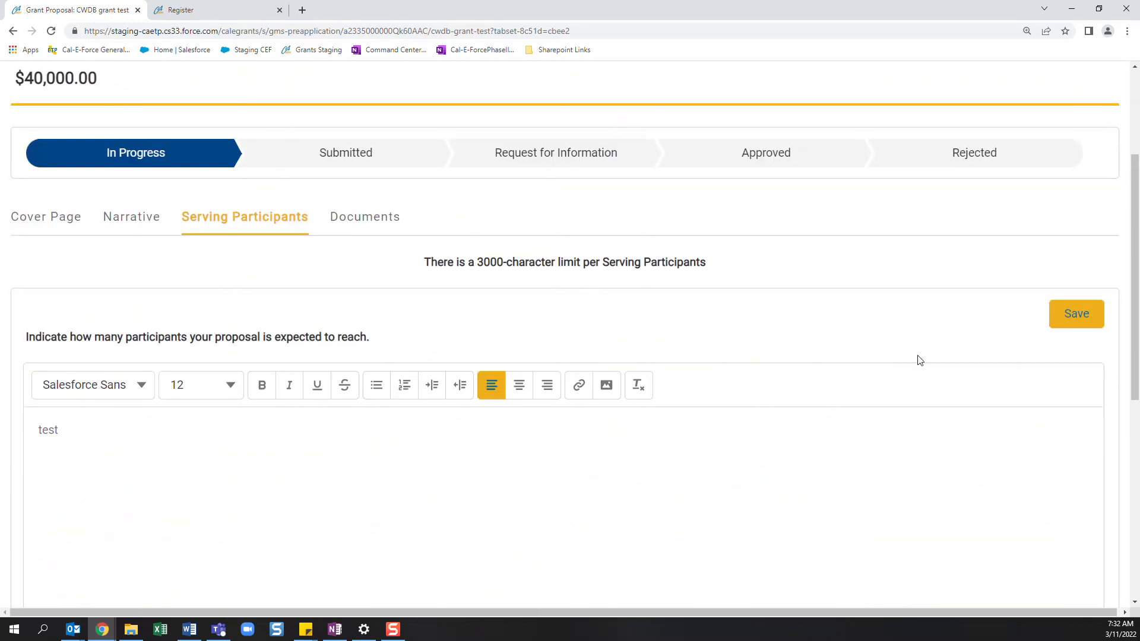
click(1071, 315)
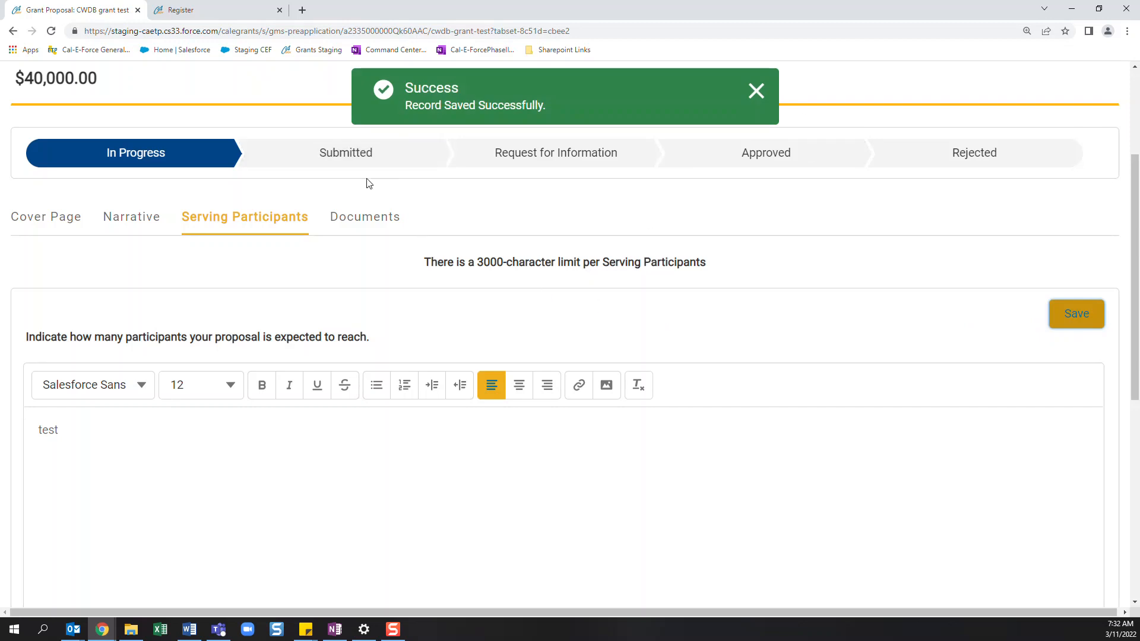
- Upload the Cal-E-Grants Process Guide Word file to the Supporting Document entry in the Documents section
click(364, 217)
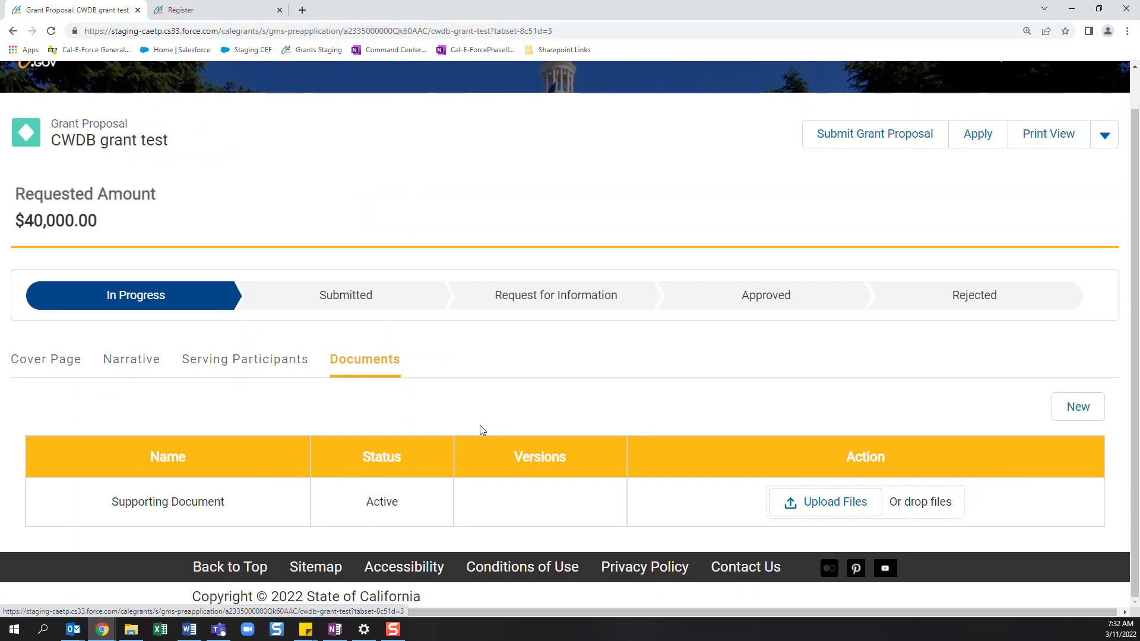
click(824, 503)
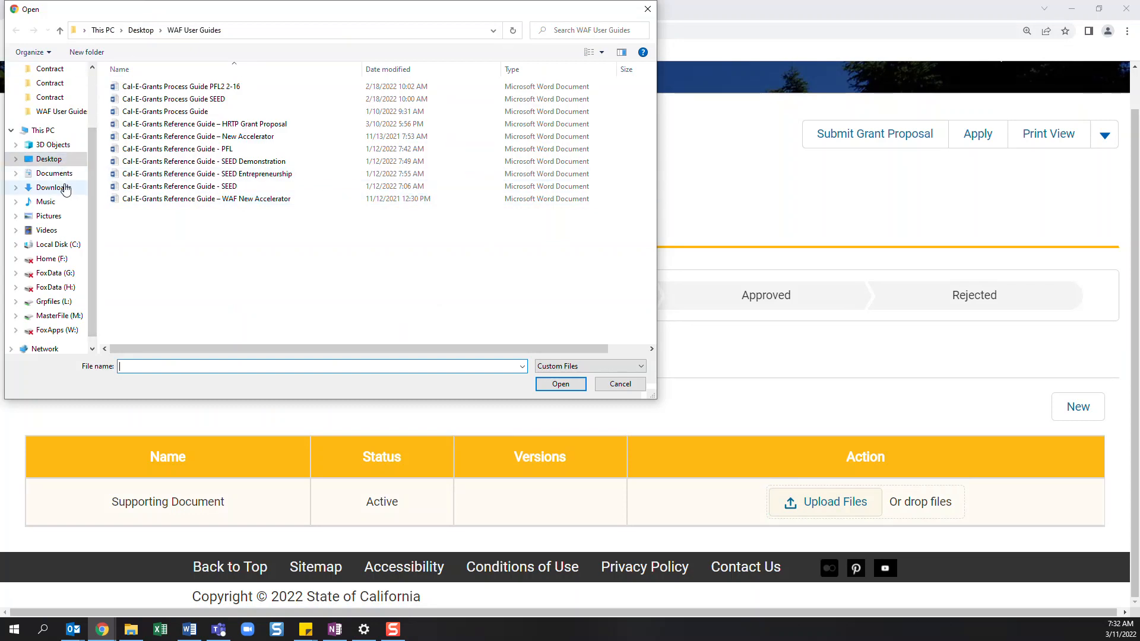
click(169, 113)
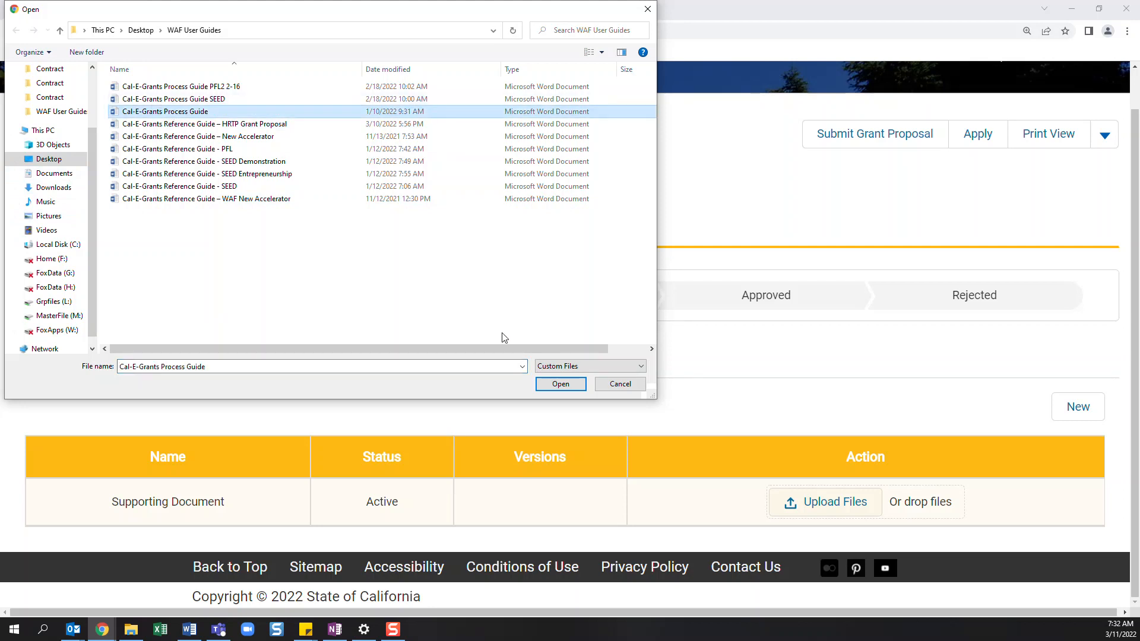
click(552, 389)
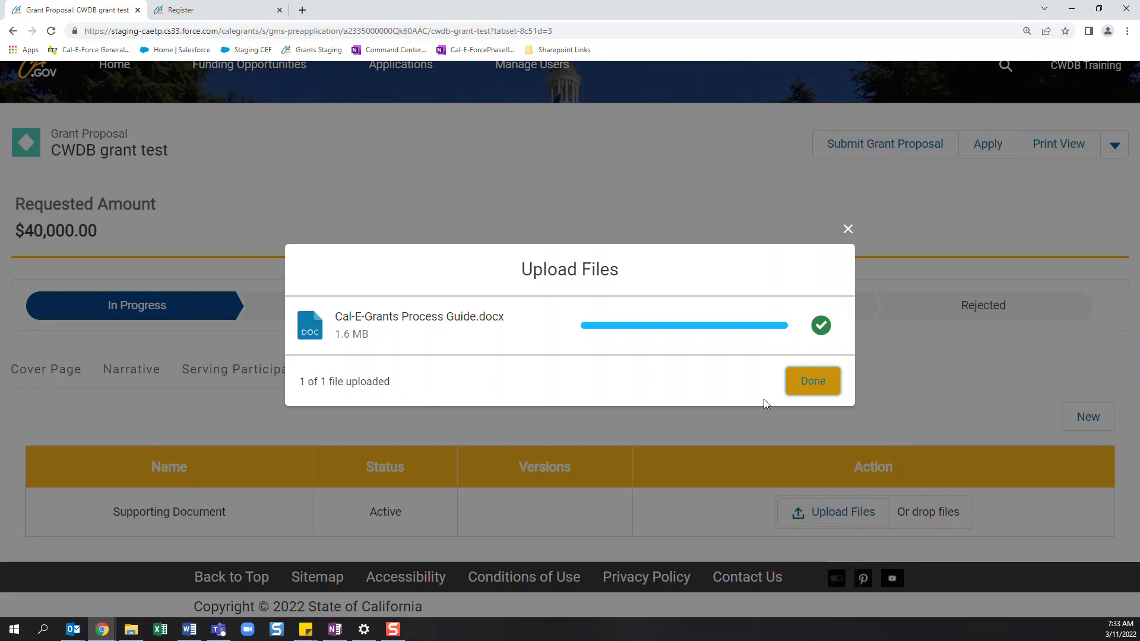
click(814, 383)
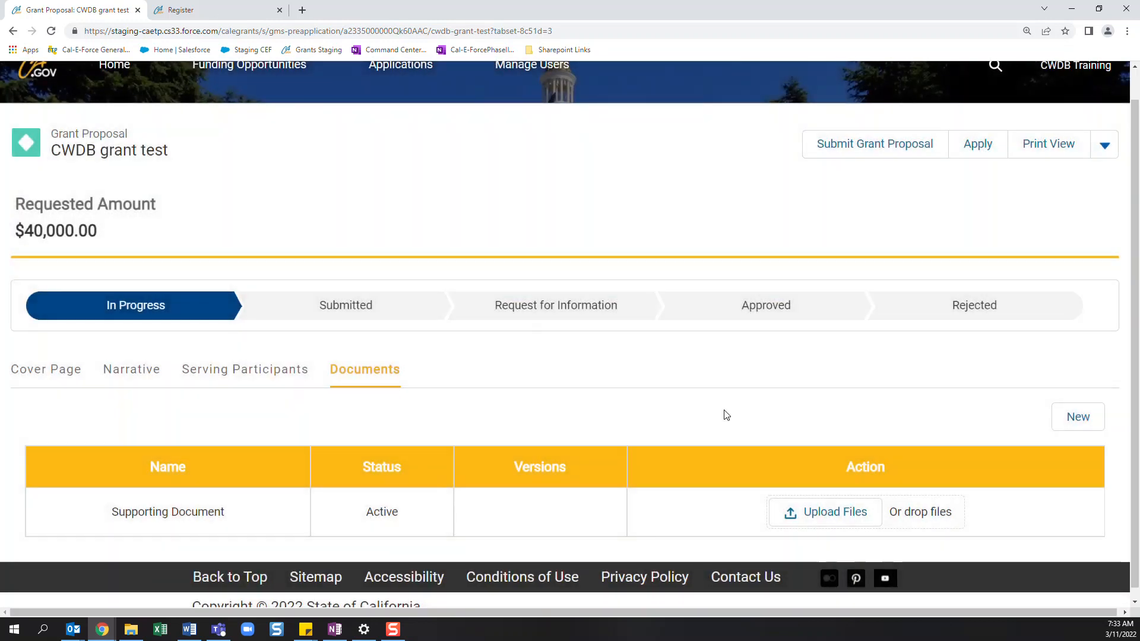
- Create a new document entry named "document" with the Word format and save it without comments
scroll(726, 415, down, 1)
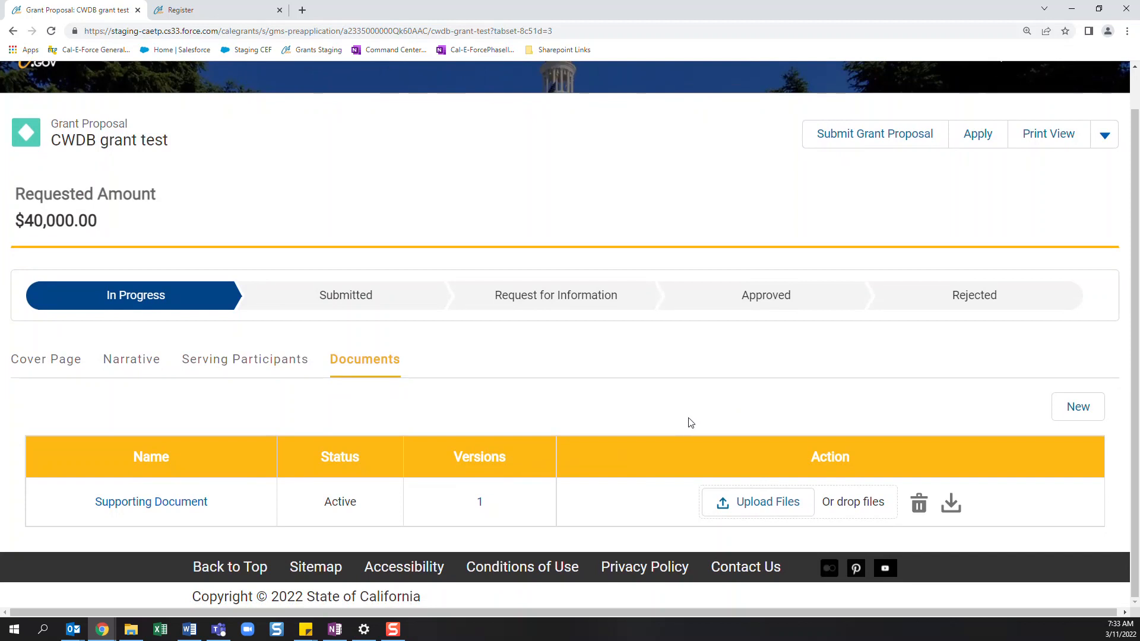
click(1068, 408)
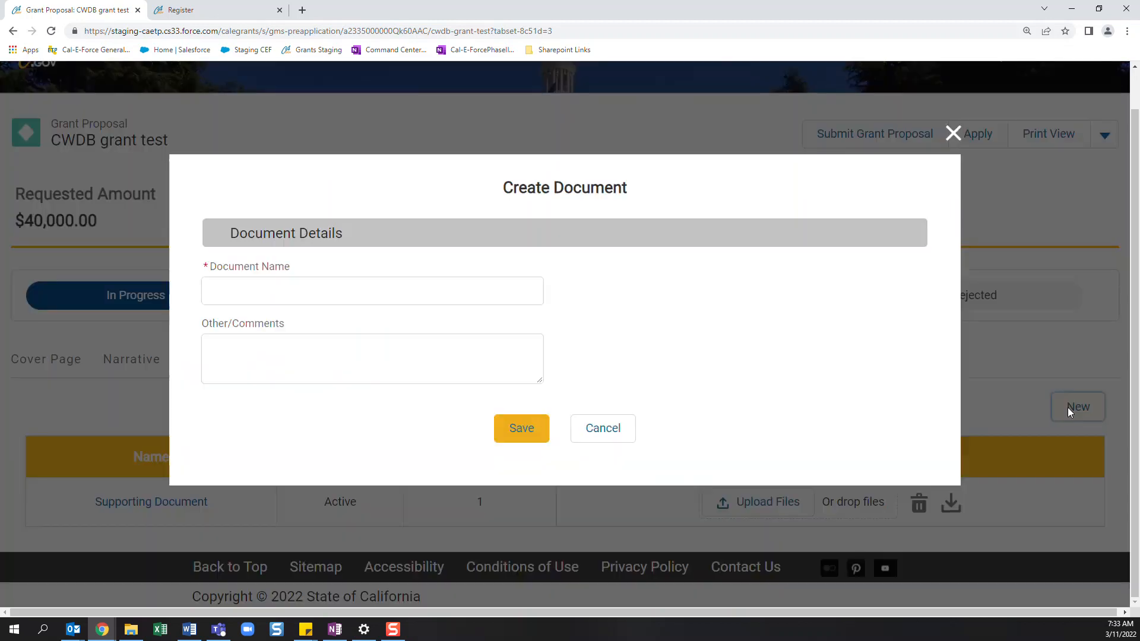
click(474, 291)
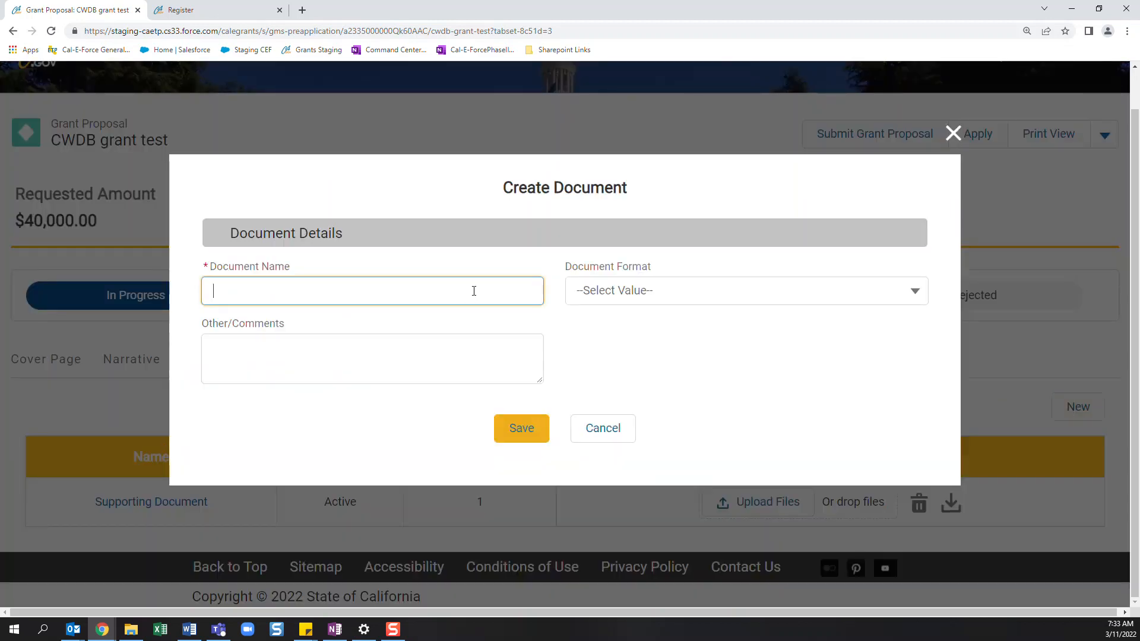
text(document)
click(631, 289)
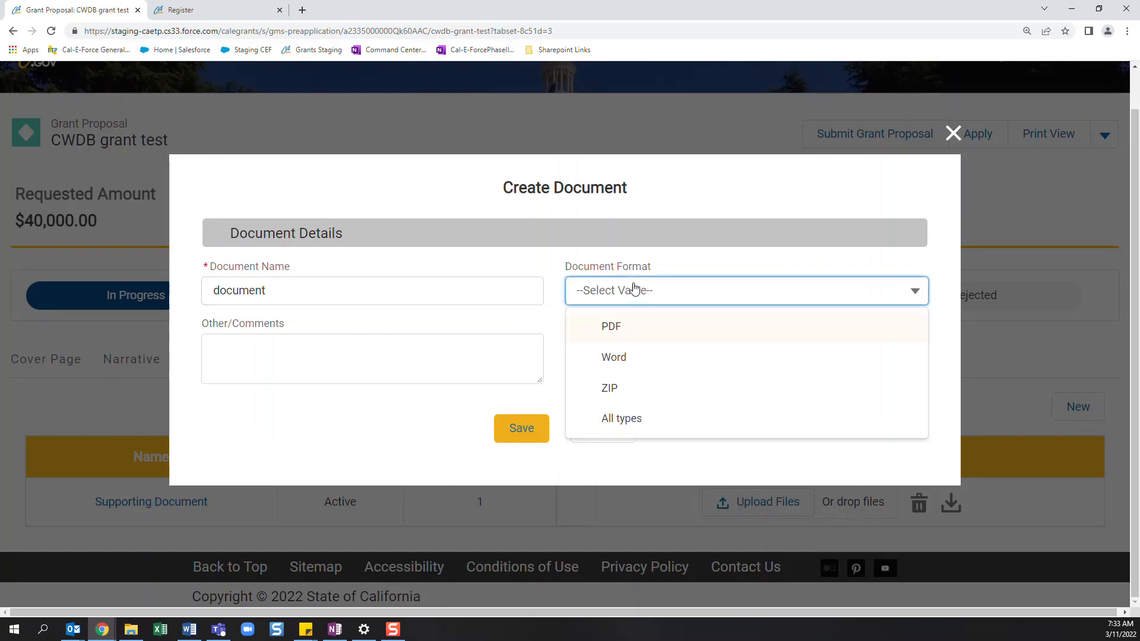
click(624, 358)
click(440, 359)
click(506, 432)
- Upload the Cal-E-Grants Process Guide file to the new "document" entry
scroll(418, 459, down, 1)
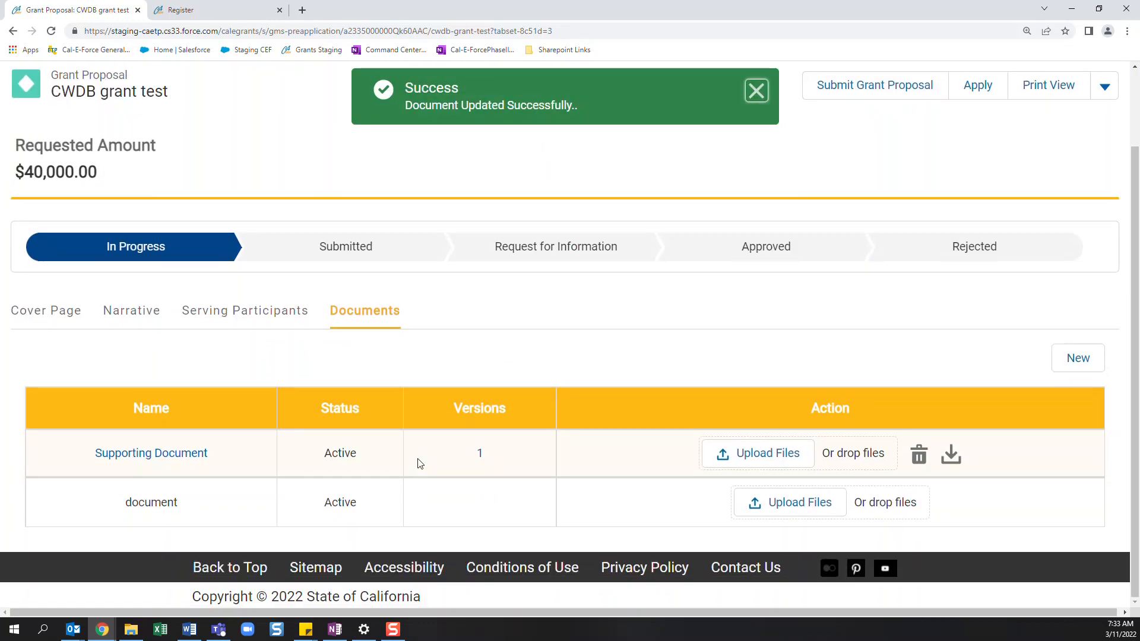
click(760, 503)
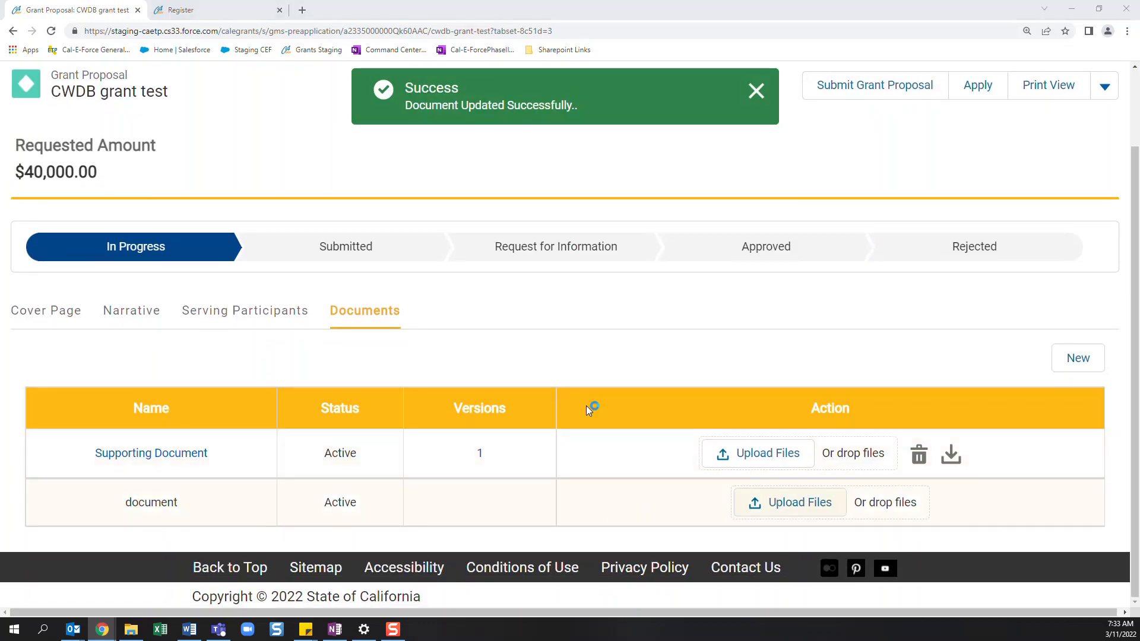
click(178, 111)
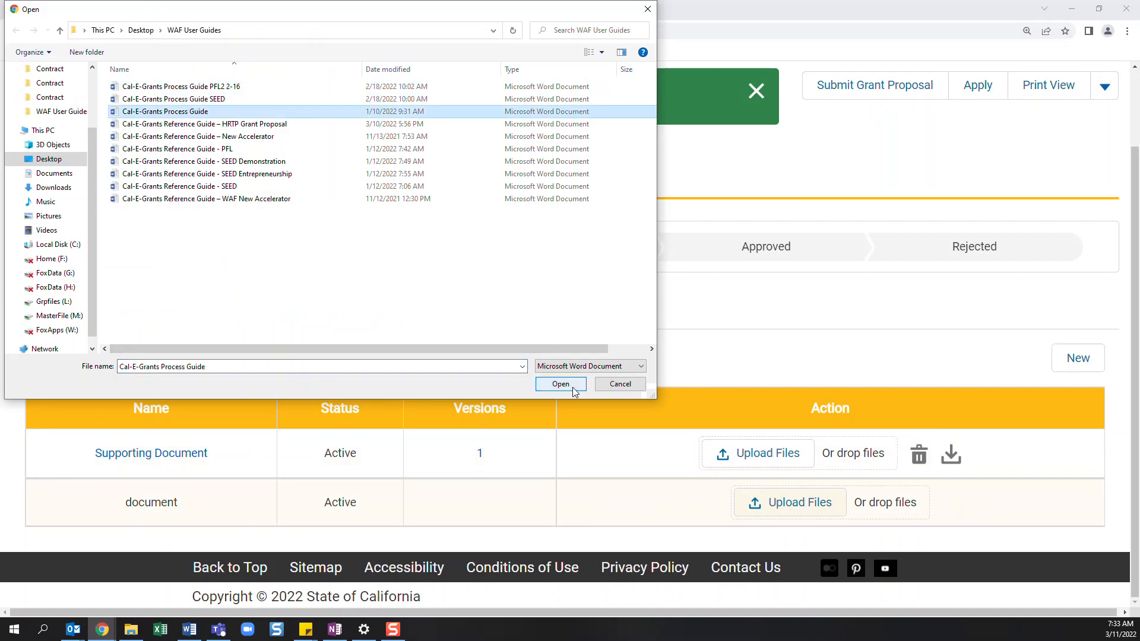
click(561, 383)
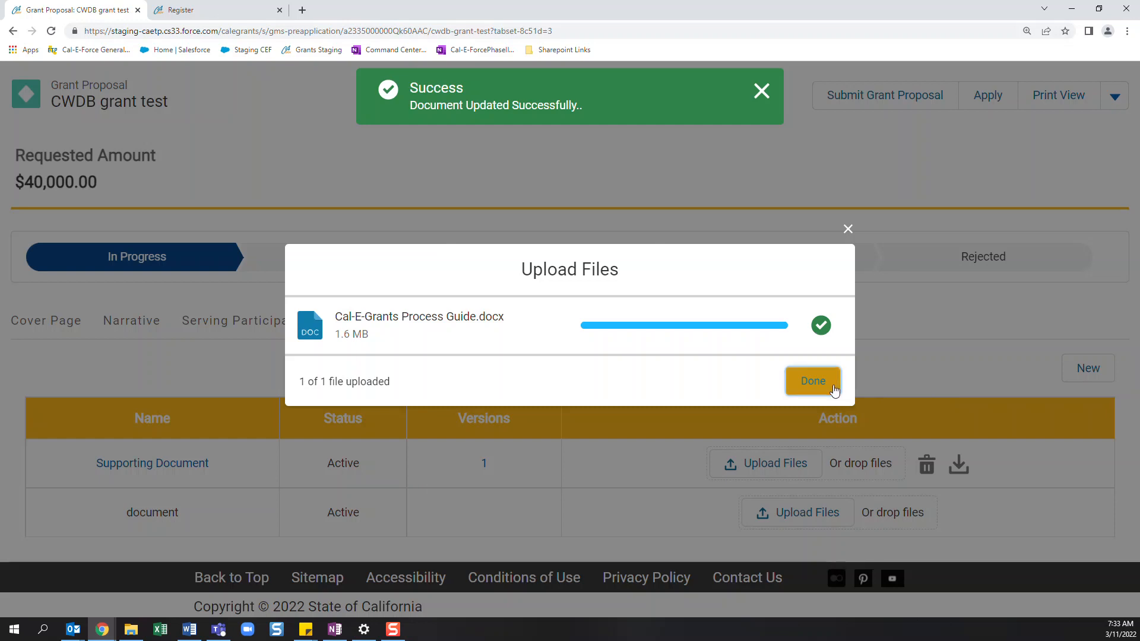
click(834, 390)
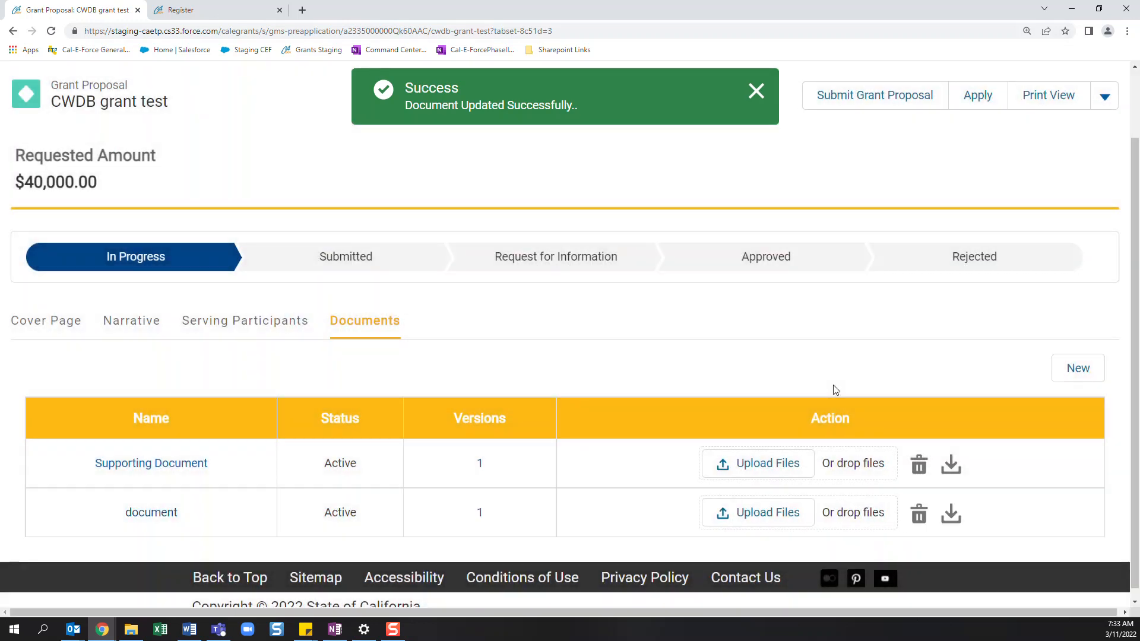
- Delete the uploaded file from the "document" entry and dismiss the notification
scroll(834, 390, down, 1)
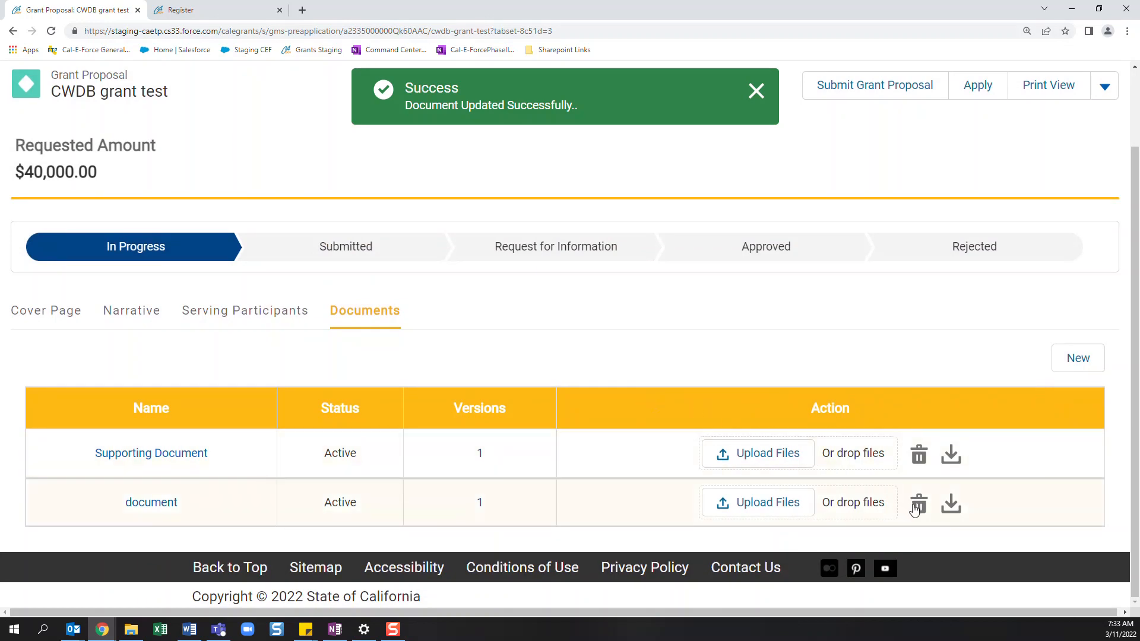
click(919, 505)
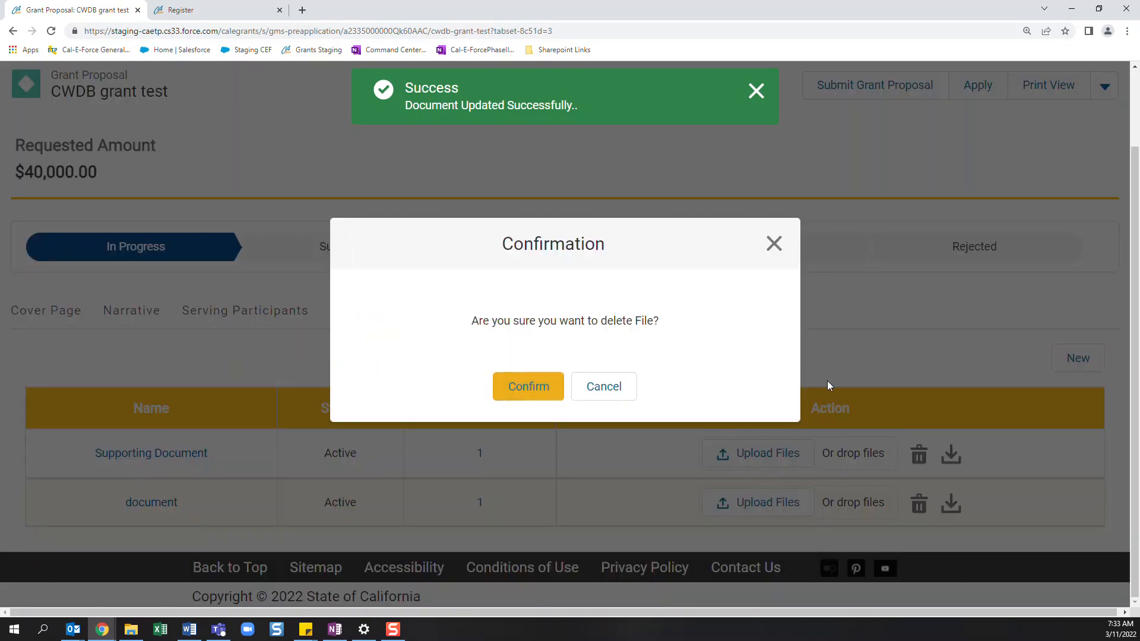
click(506, 393)
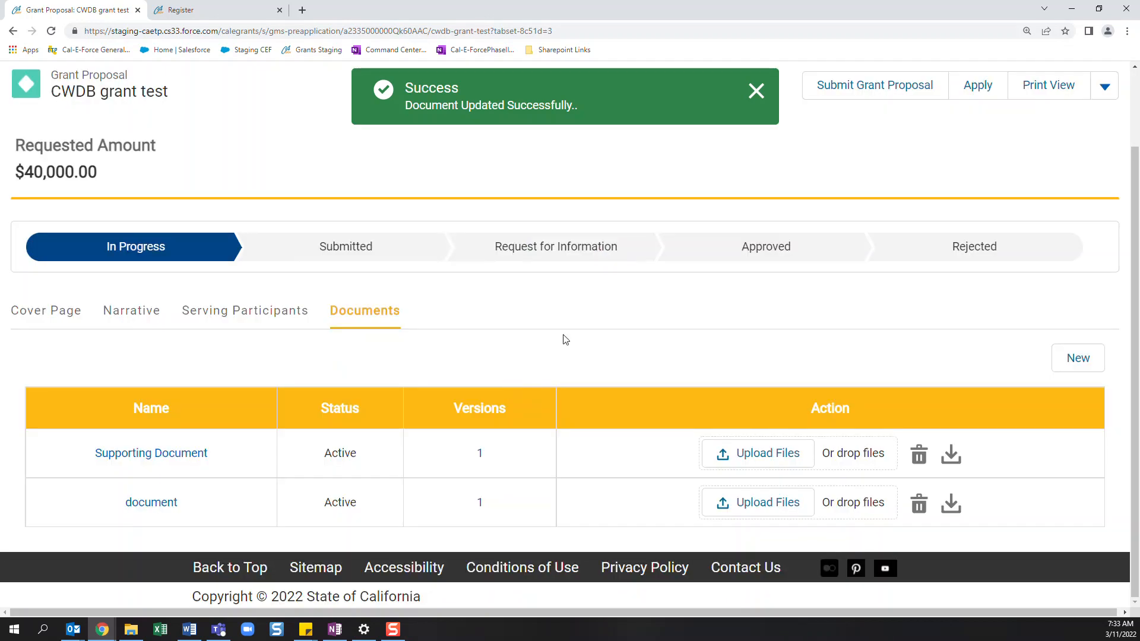
click(753, 101)
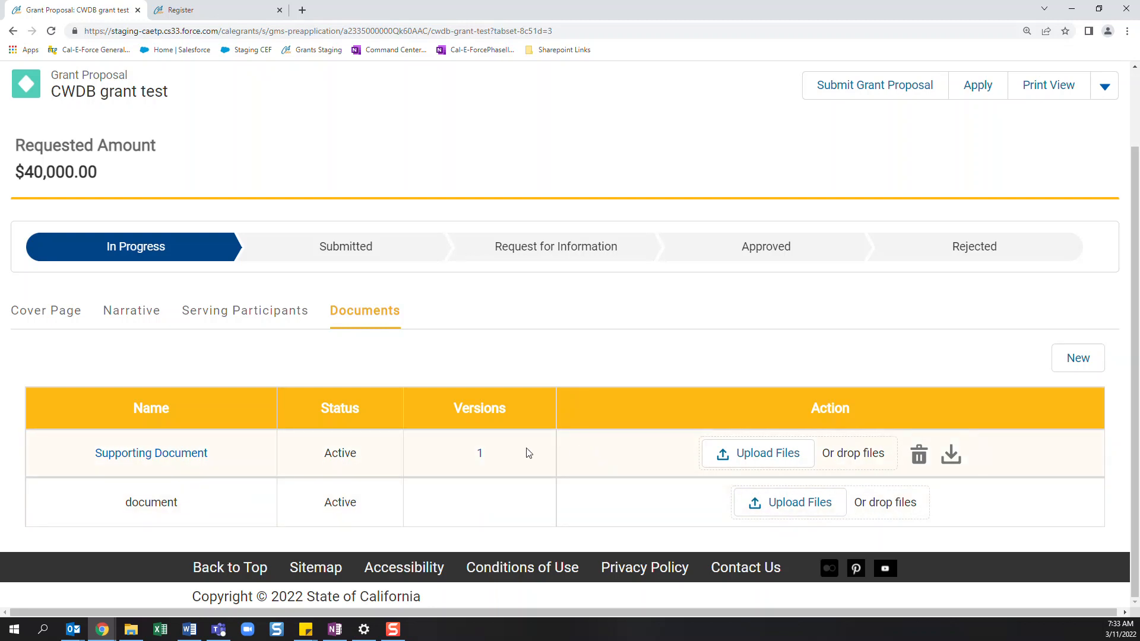
- Check the Supporting Document's version entry and look back over the saved Serving Participants answers
click(481, 455)
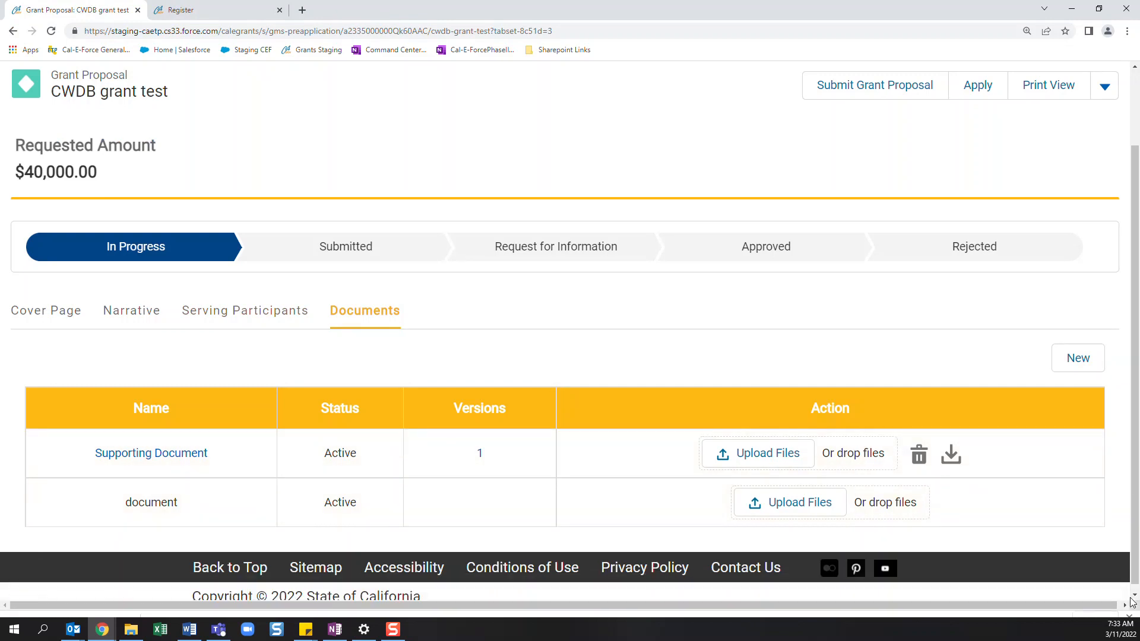
scroll(657, 496, up, 2)
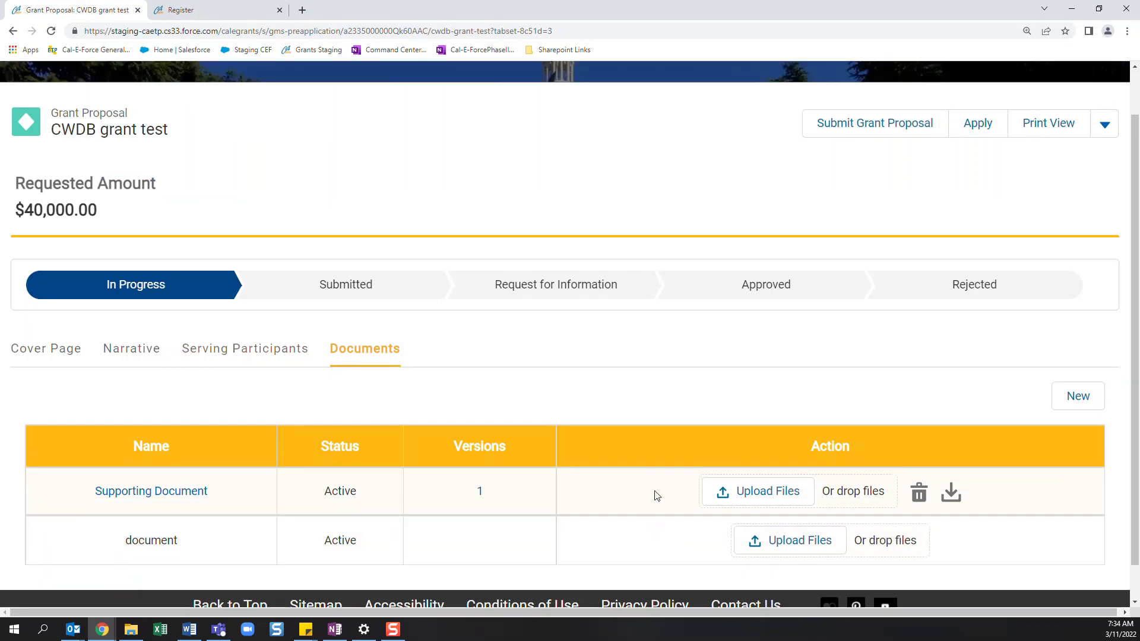
scroll(647, 491, down, 1)
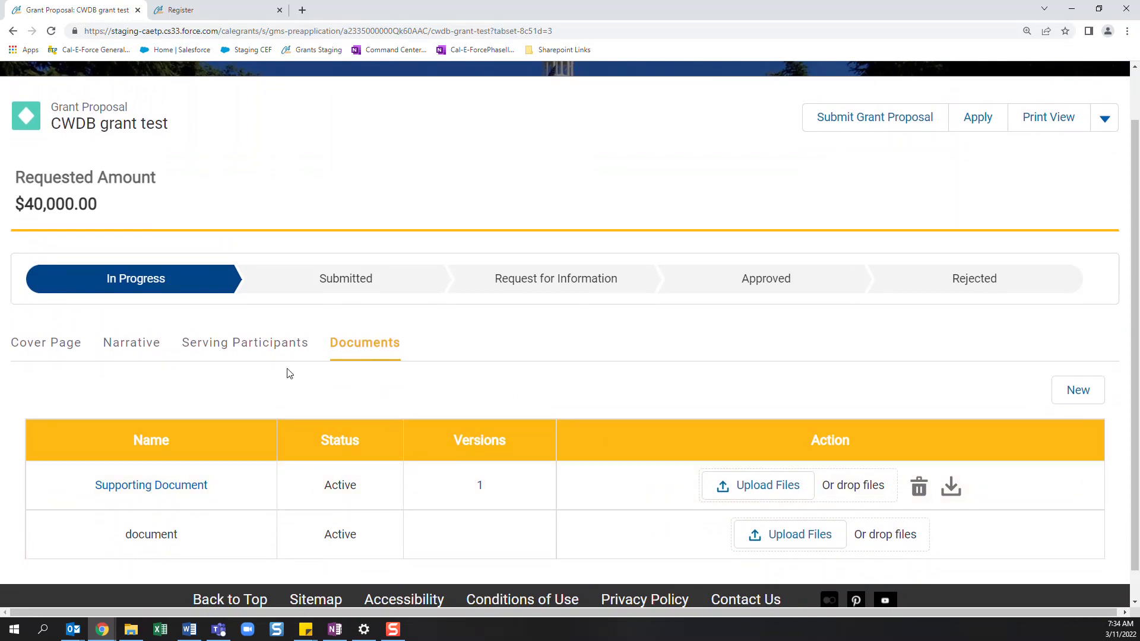
click(262, 356)
scroll(323, 416, down, 7)
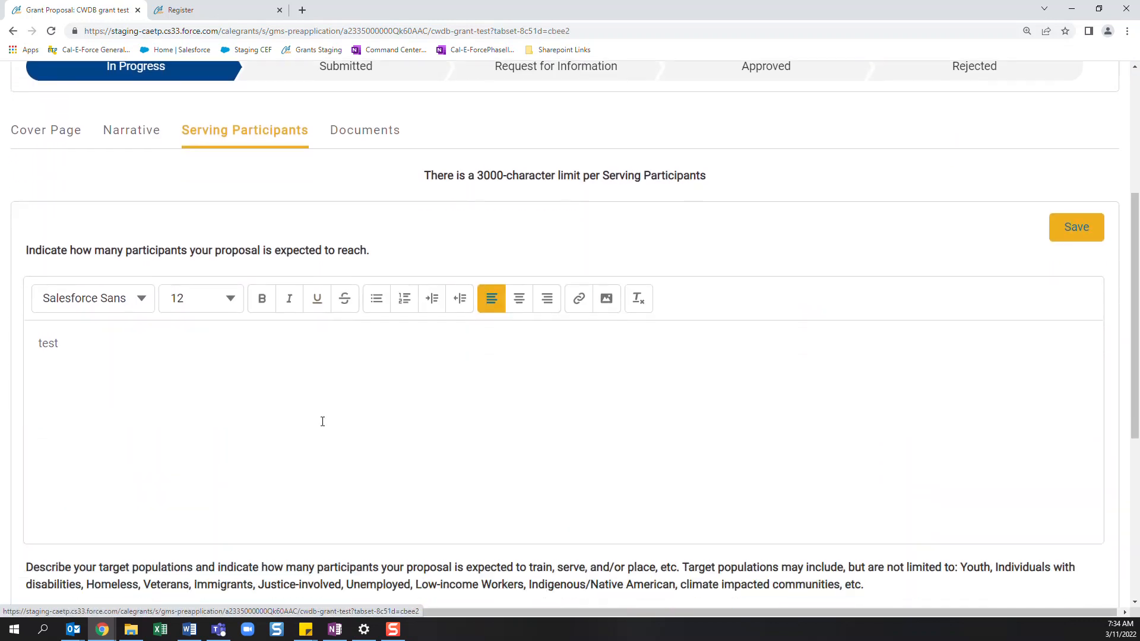
scroll(320, 428, down, 2)
scroll(319, 427, up, 7)
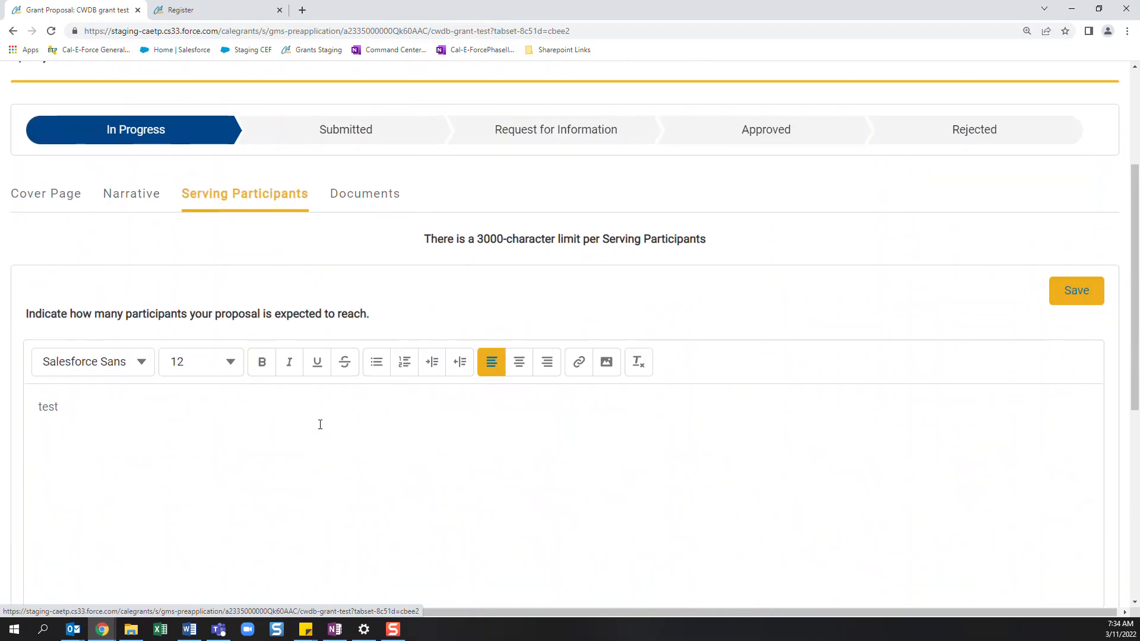
- Review the proposal's Narrative answers, Serving Participants section and Documents list before submission
click(125, 211)
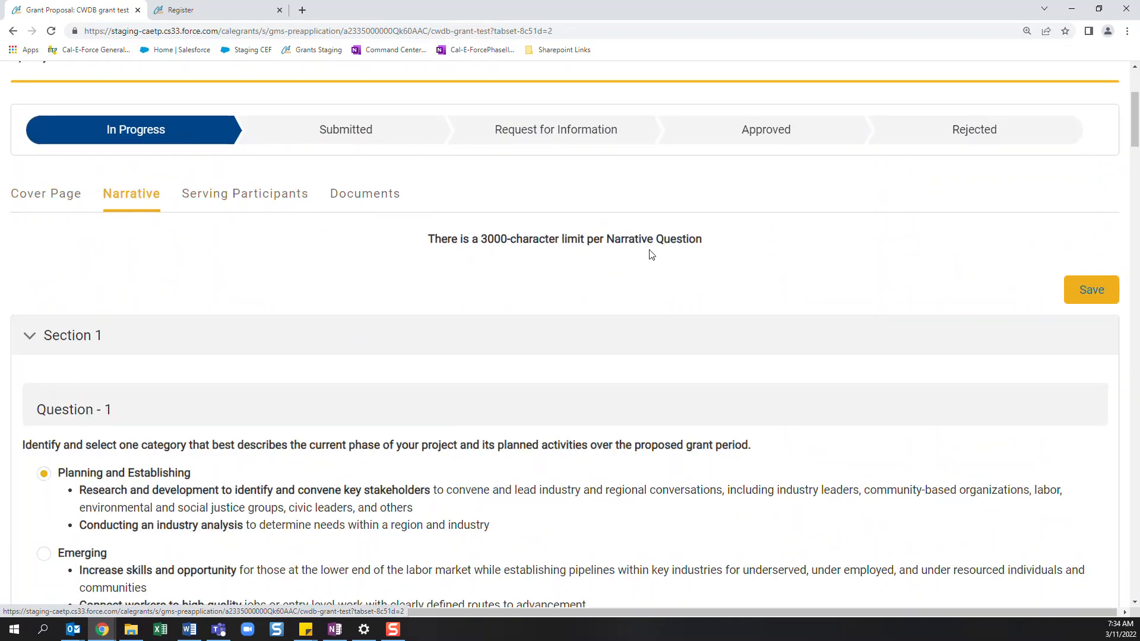
scroll(211, 331, down, 10)
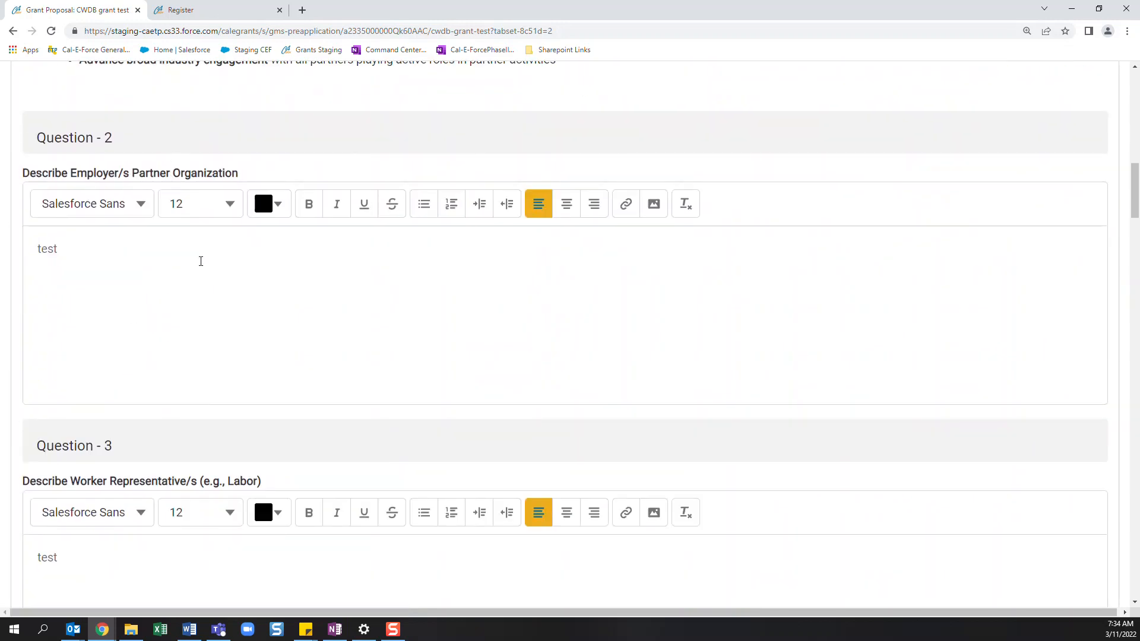
scroll(330, 419, up, 8)
scroll(331, 437, up, 6)
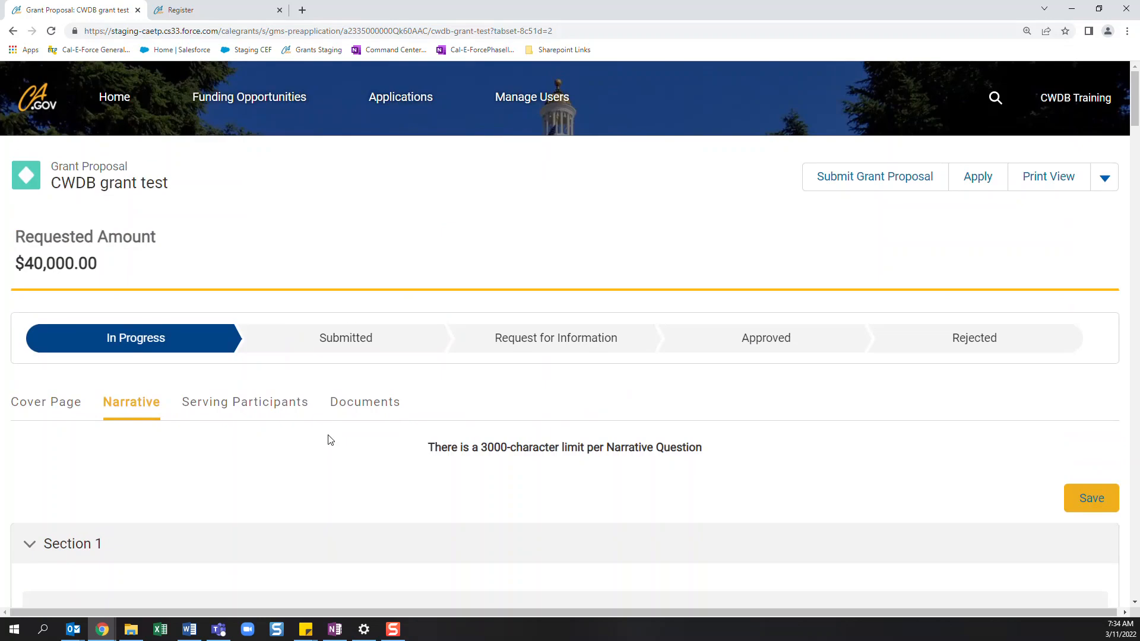
click(346, 402)
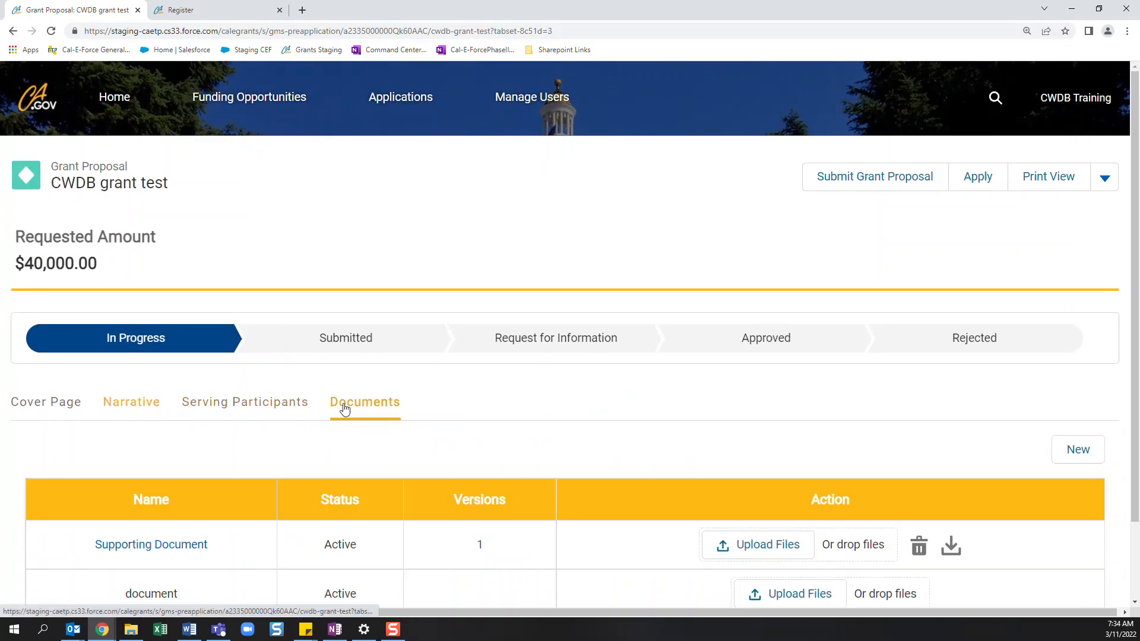
click(211, 408)
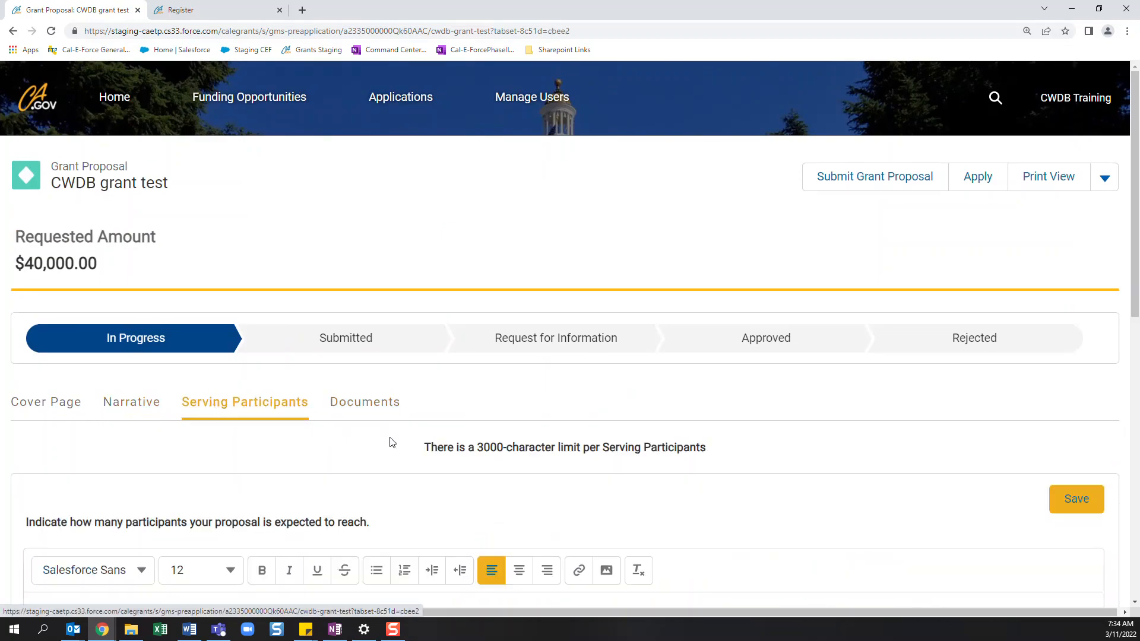
click(377, 411)
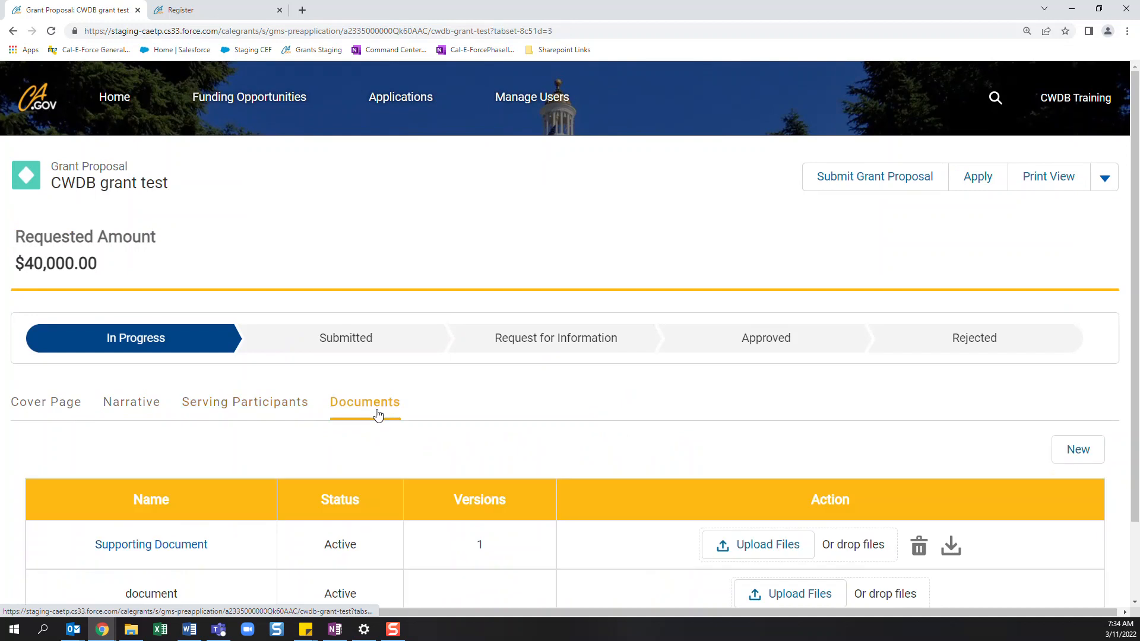
- Submit the CWDB grant test proposal and try to start an application from it
click(869, 188)
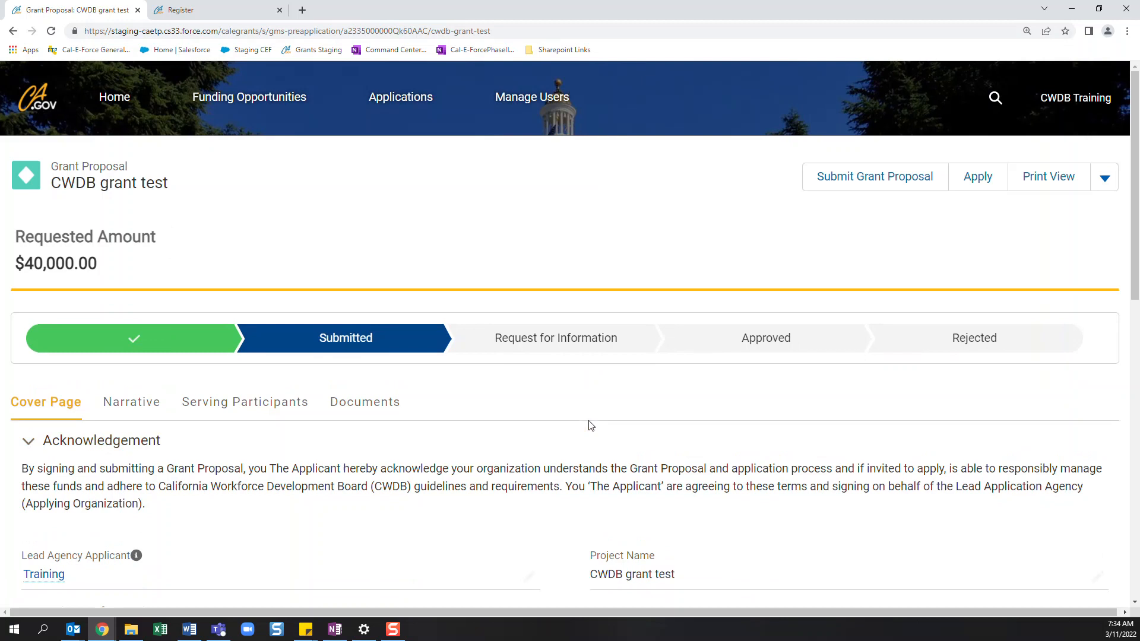
scroll(591, 426, down, 1)
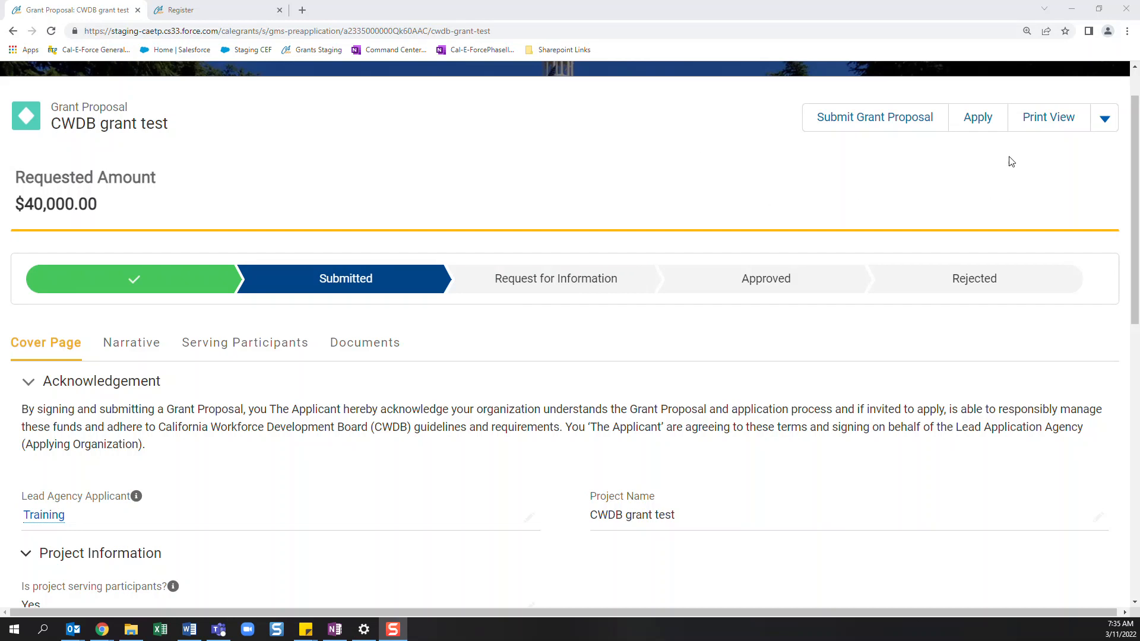
click(984, 128)
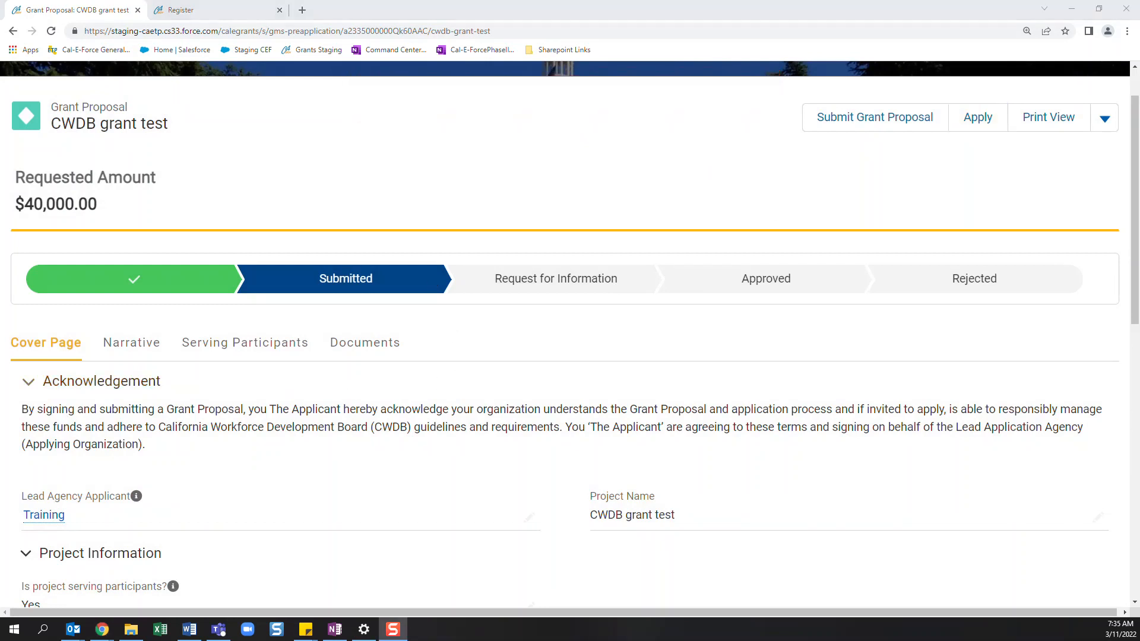
scroll(208, 354, up, 1)
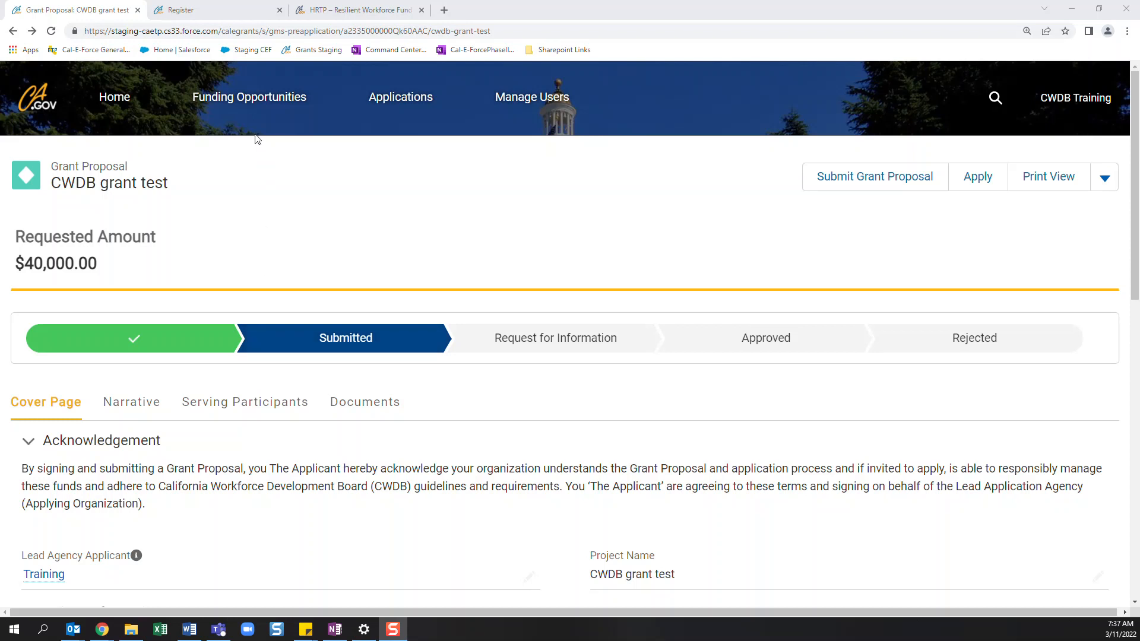
- Open the High Road Training Partnerships: Resilient Workforce General Fund (RWF) Program funding opportunity and view its description
click(245, 111)
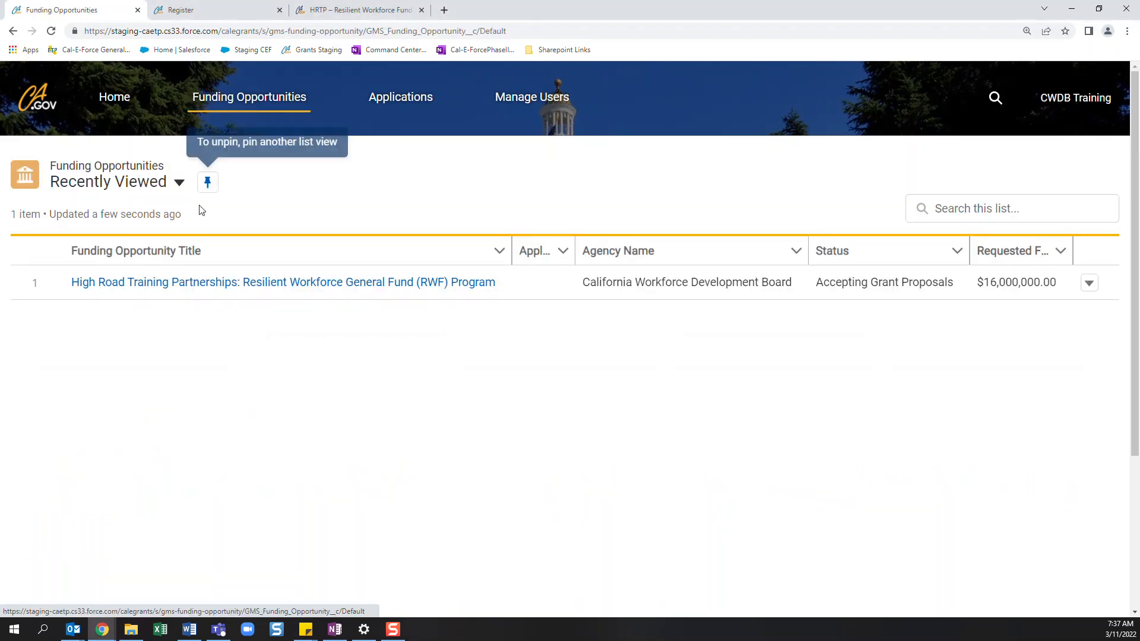
click(178, 283)
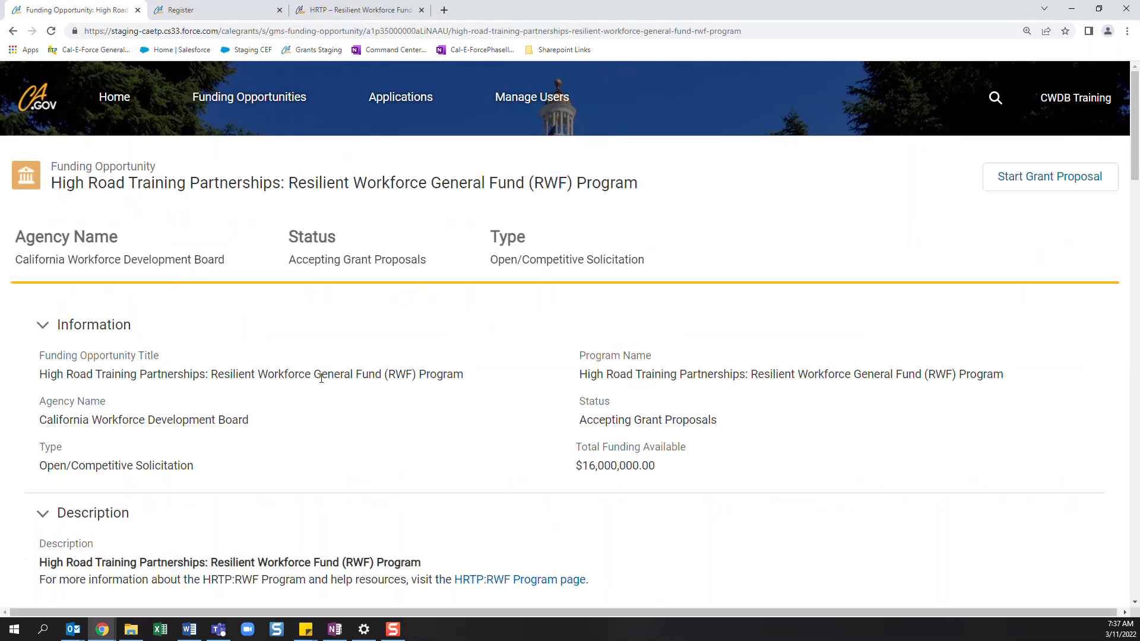
scroll(322, 386, down, 2)
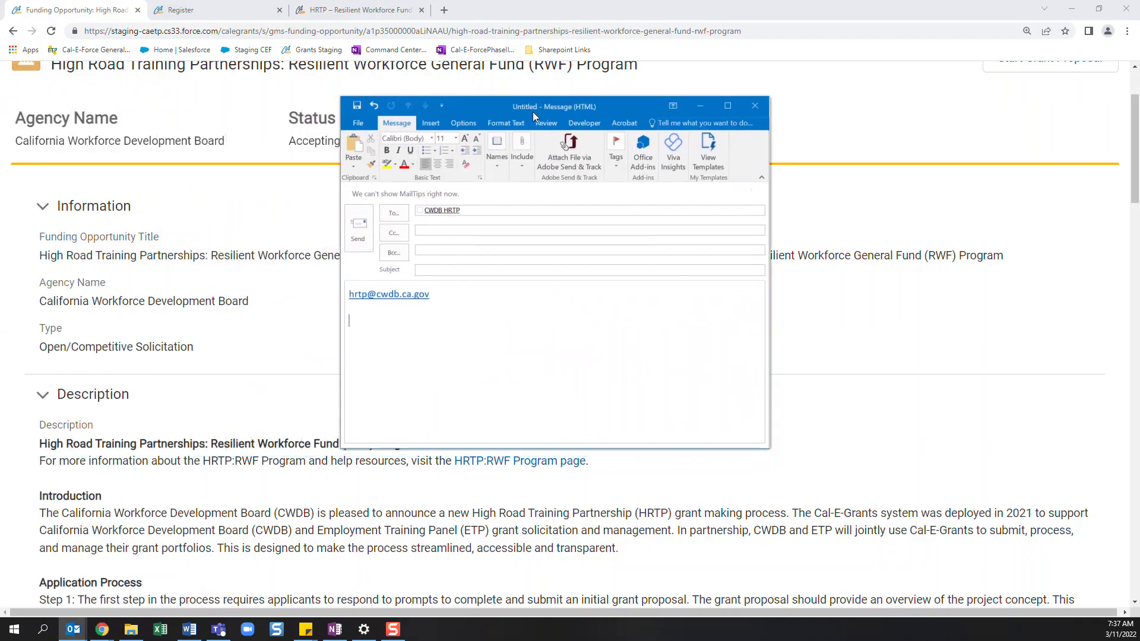
- Highlight the program's contact e-mail address in the untitled Outlook message, and minimize the message to return to the funding opportunity details
drag(468, 297, 350, 295)
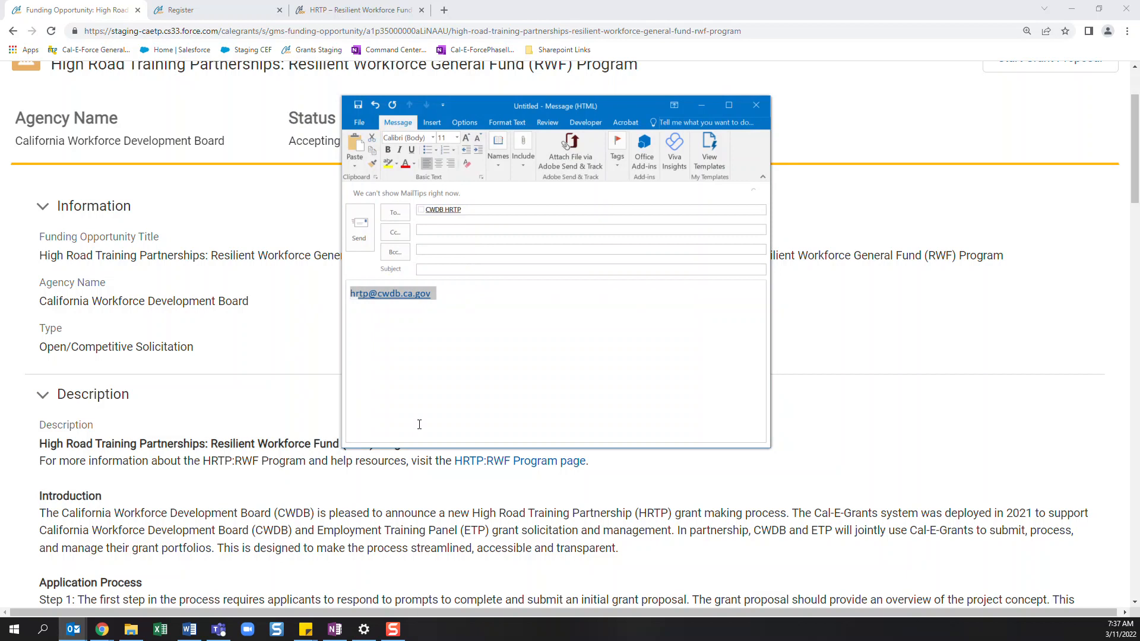
click(703, 106)
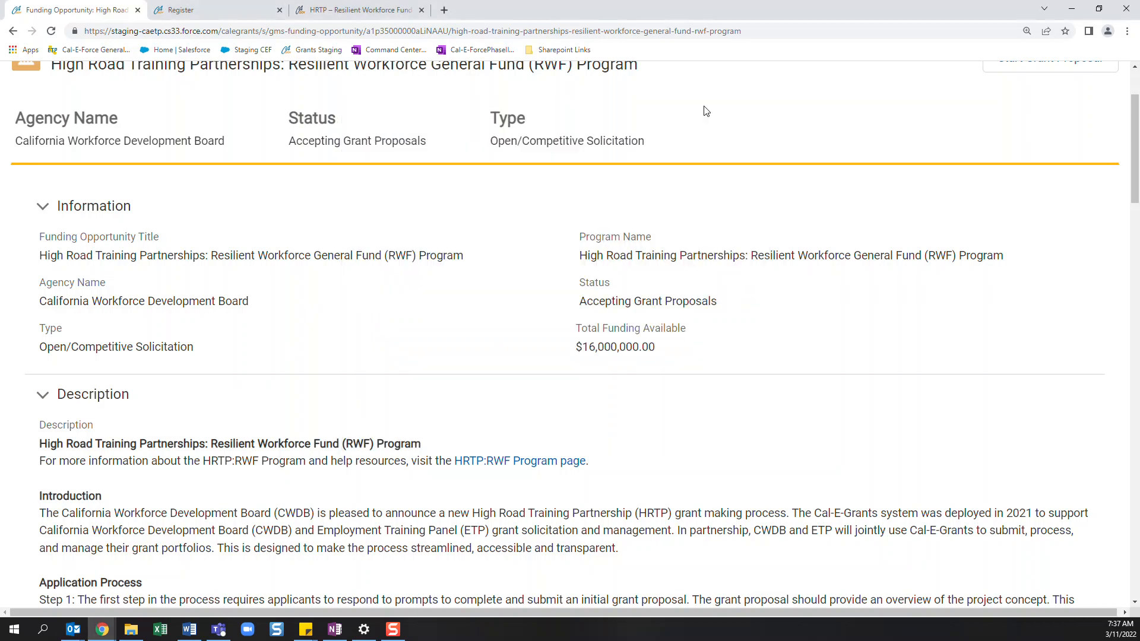
scroll(437, 390, up, 2)
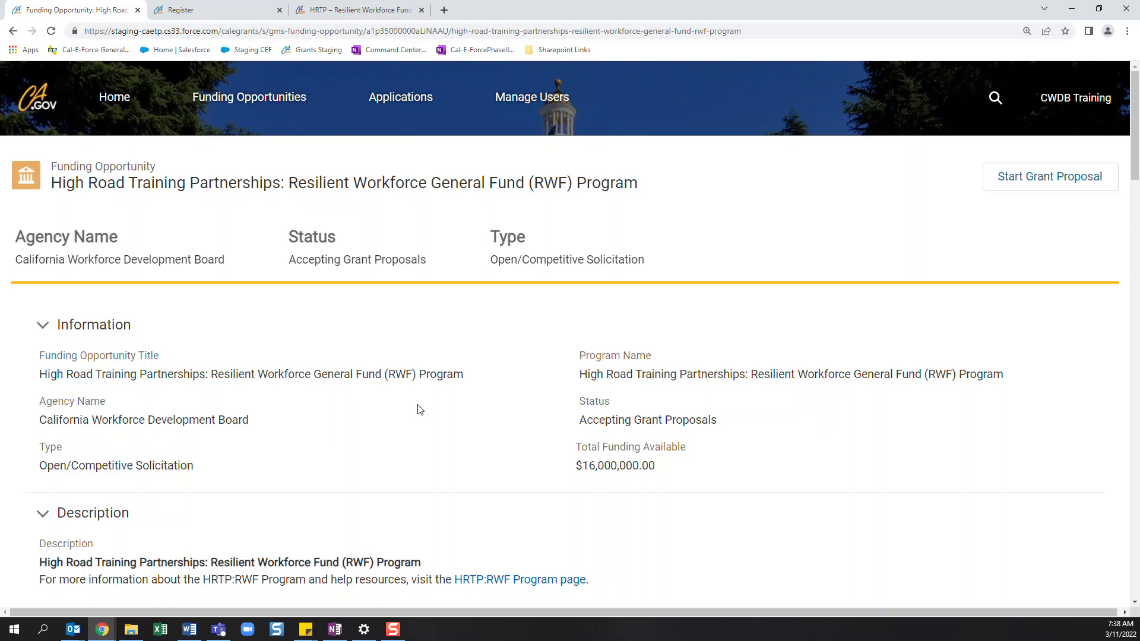
scroll(419, 410, down, 1)
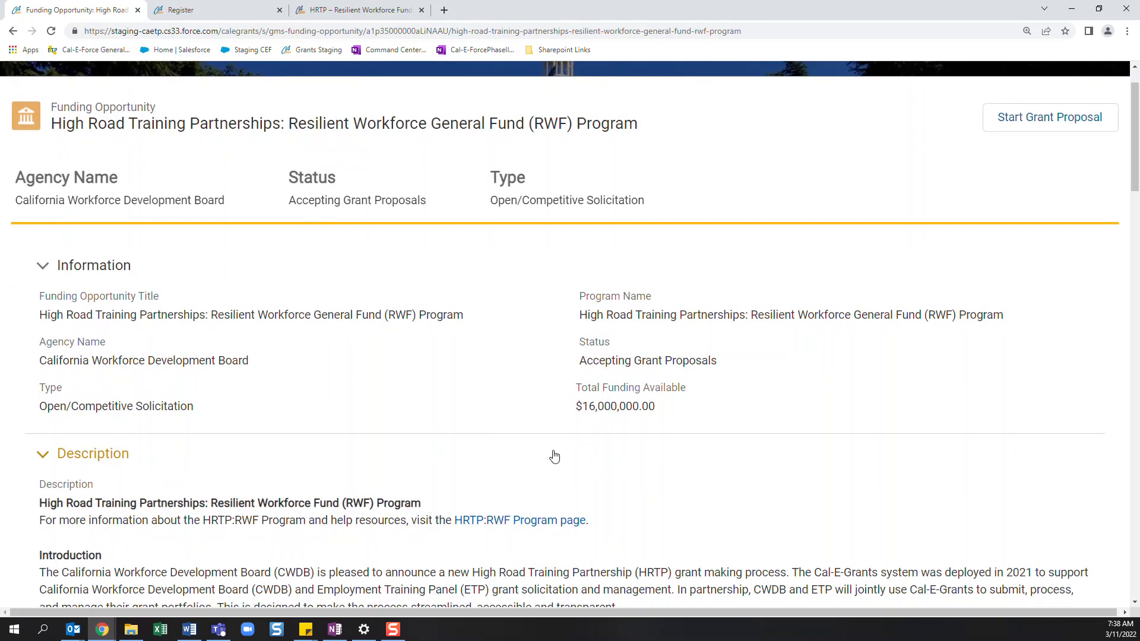